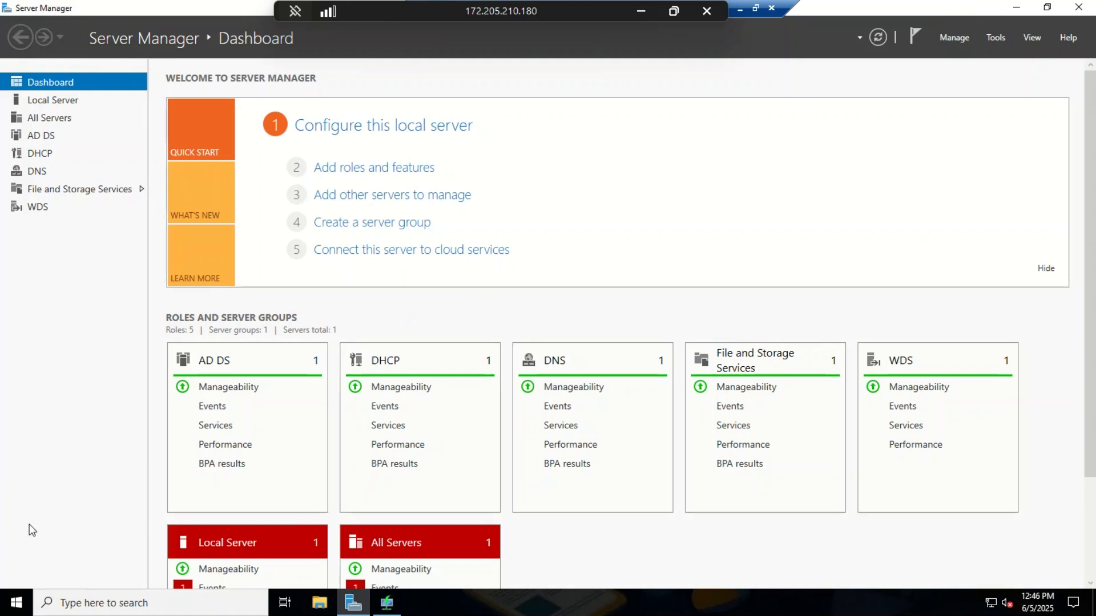
Step: Launch Deployment Workbench and show the MDT Deployment Share's Operating Systems folder with the Windows 11 image
left_click(16, 603)
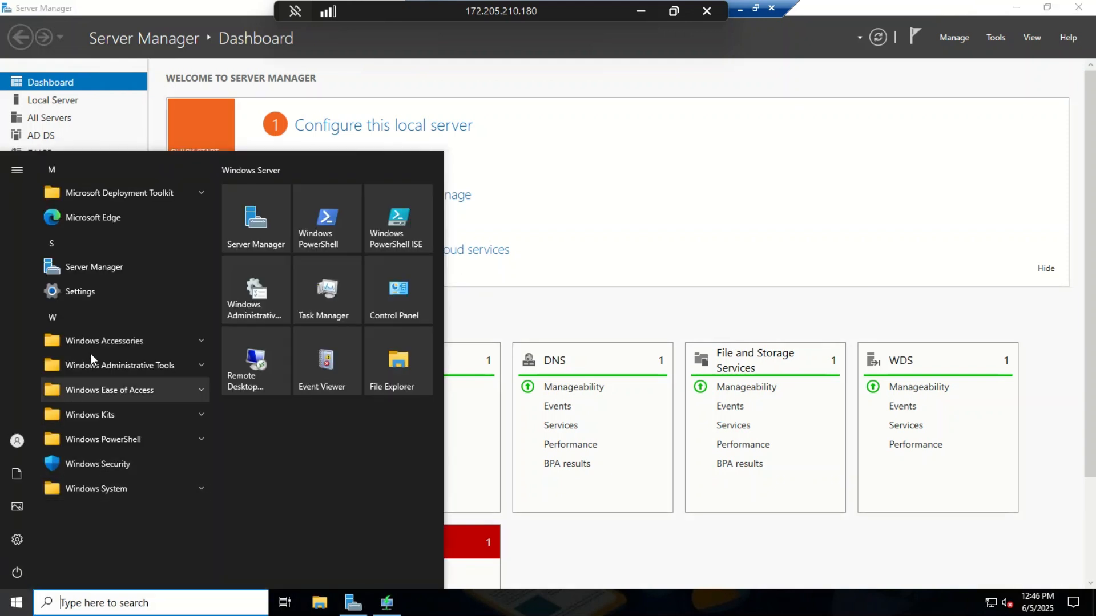
left_click(110, 190)
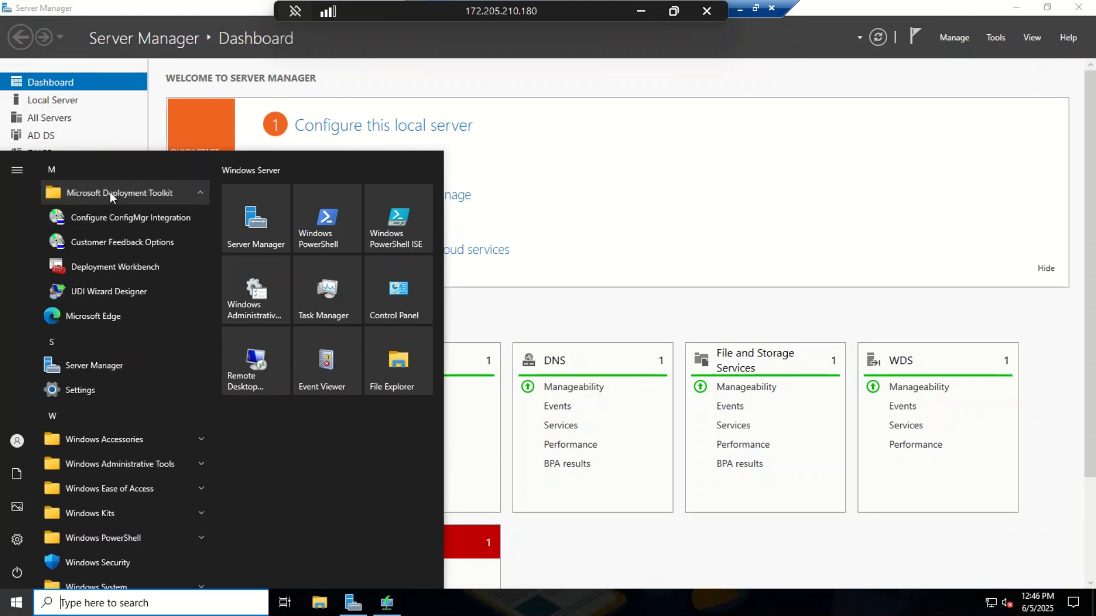
left_click(112, 273)
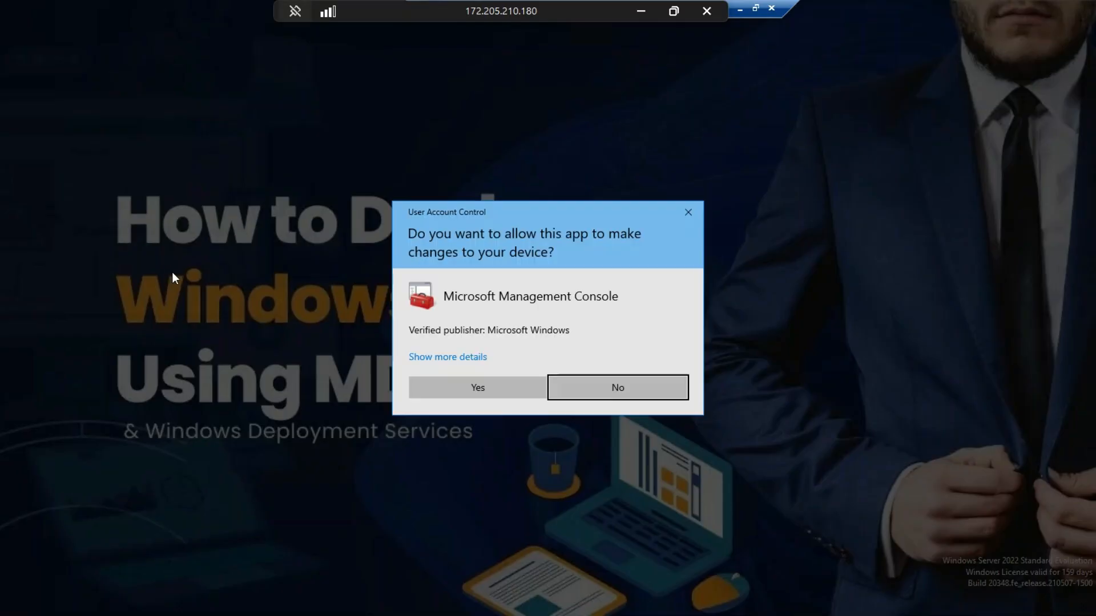
left_click(513, 393)
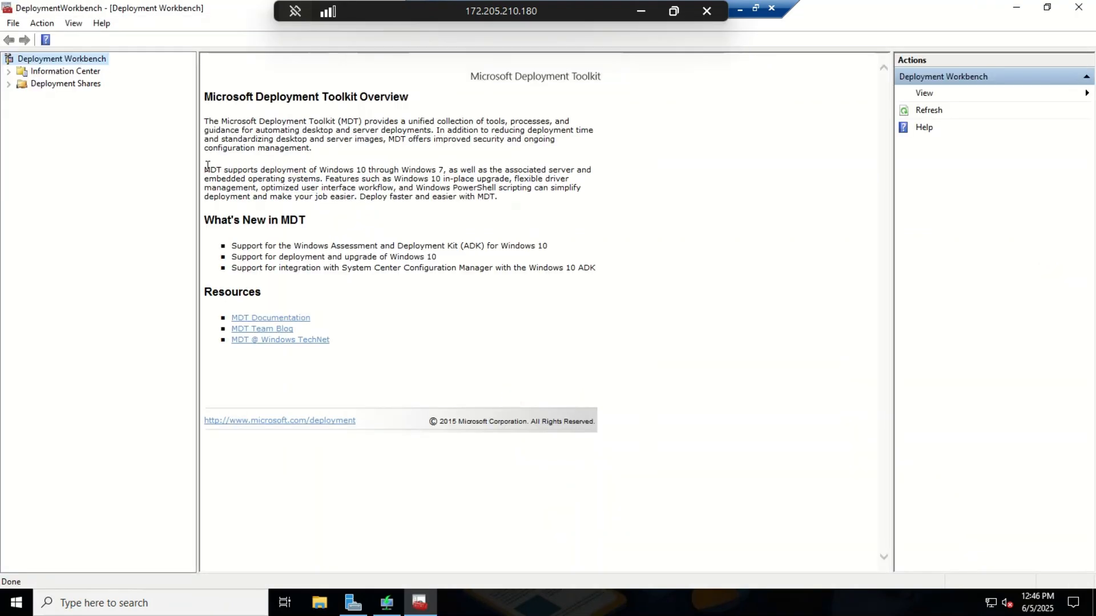
left_click(9, 84)
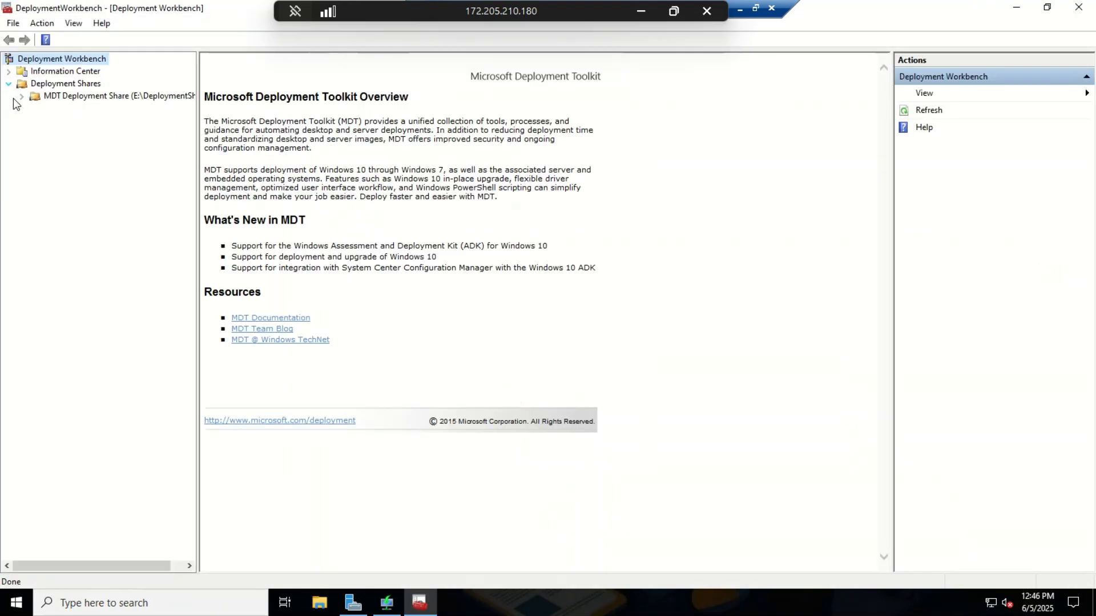
left_click(22, 96)
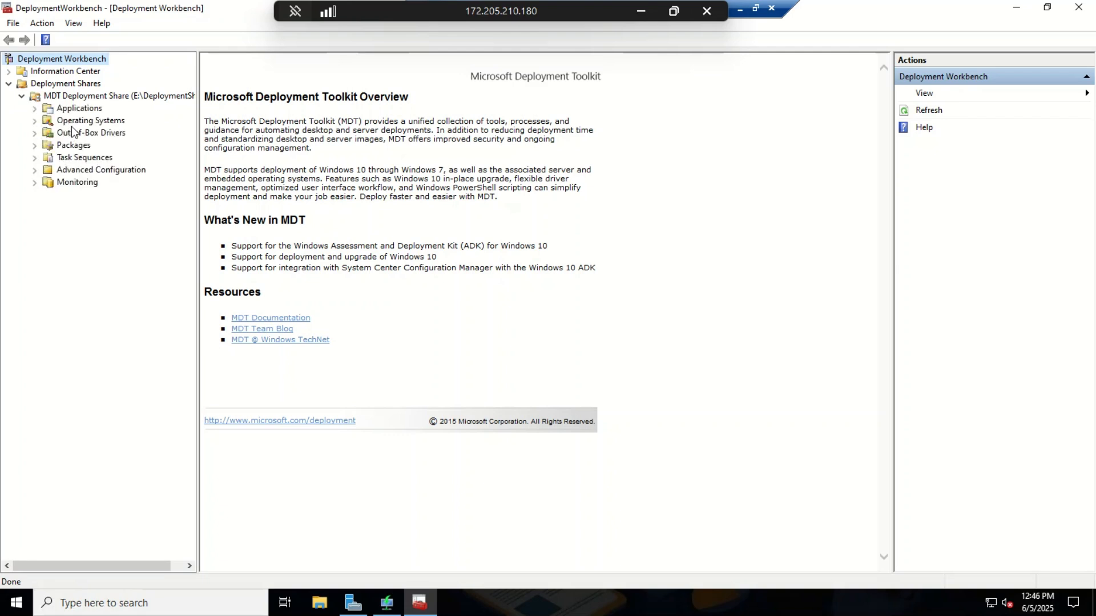
left_click(74, 121)
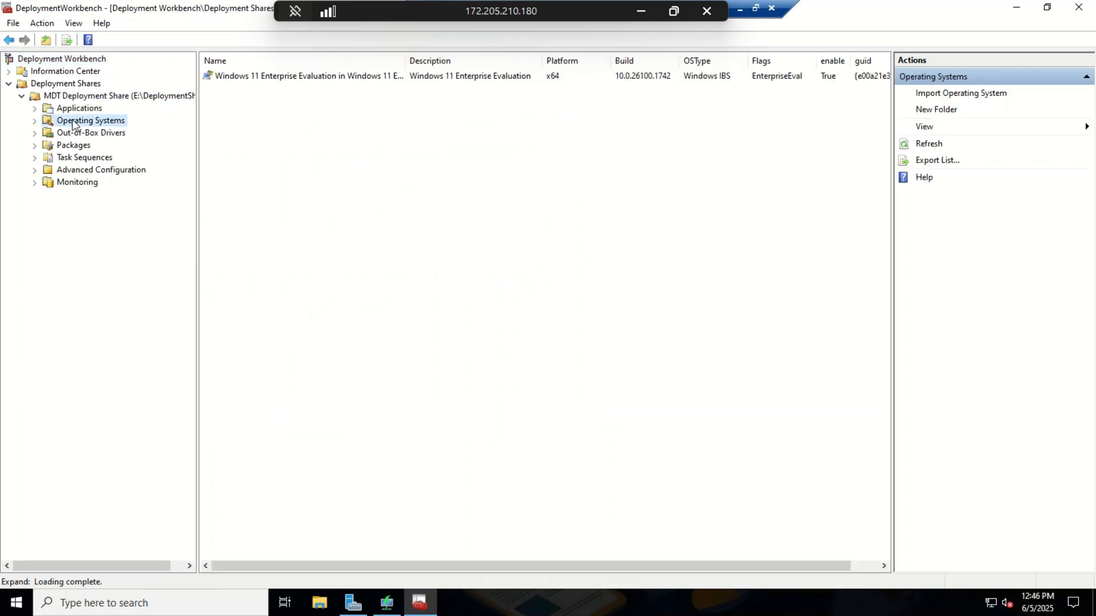
Step: Start an Import Operating System as a custom image file using Captures\WIN11CAP.wim
right_click(74, 121)
left_click(119, 127)
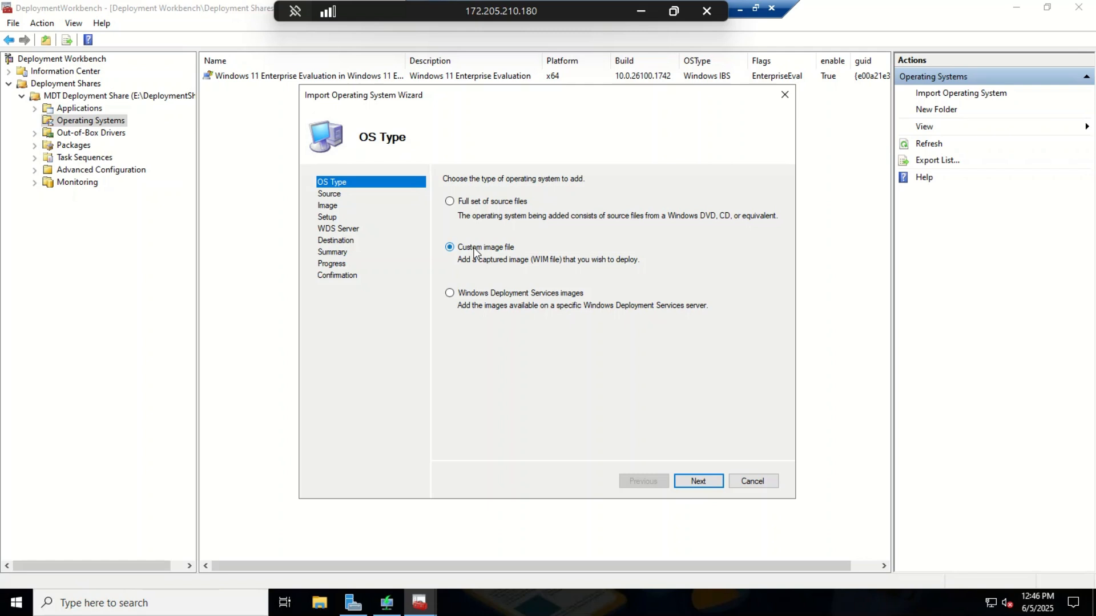
left_click(690, 482)
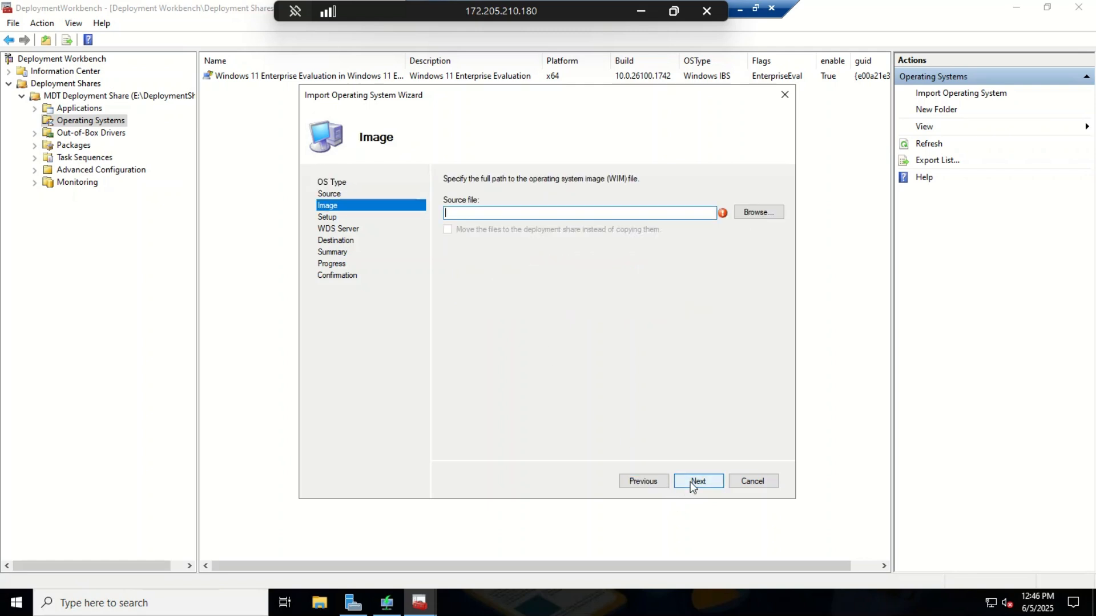
left_click(752, 215)
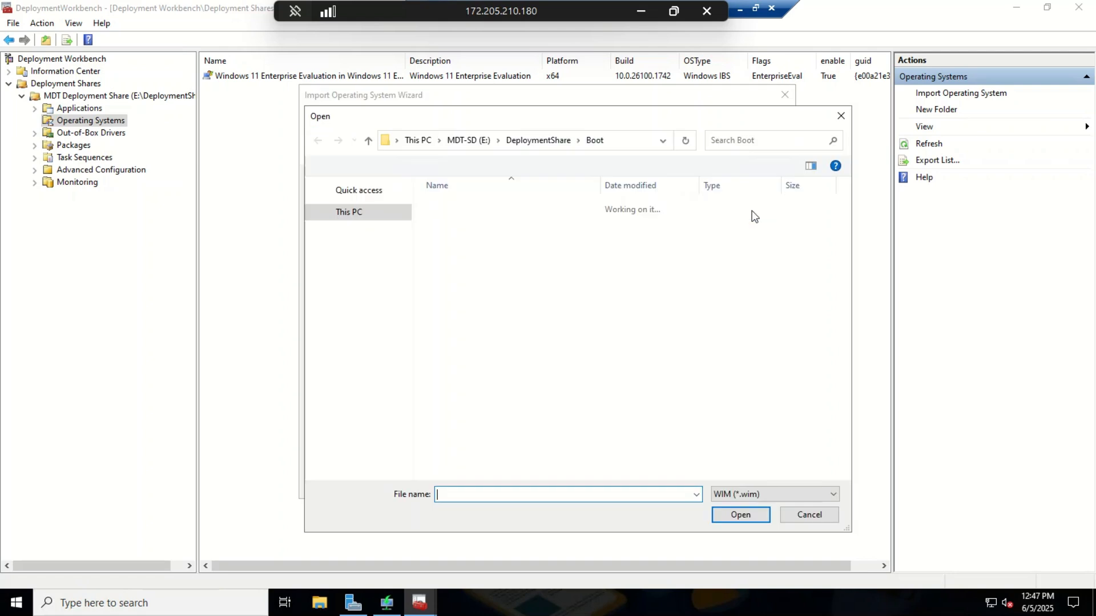
left_click(525, 142)
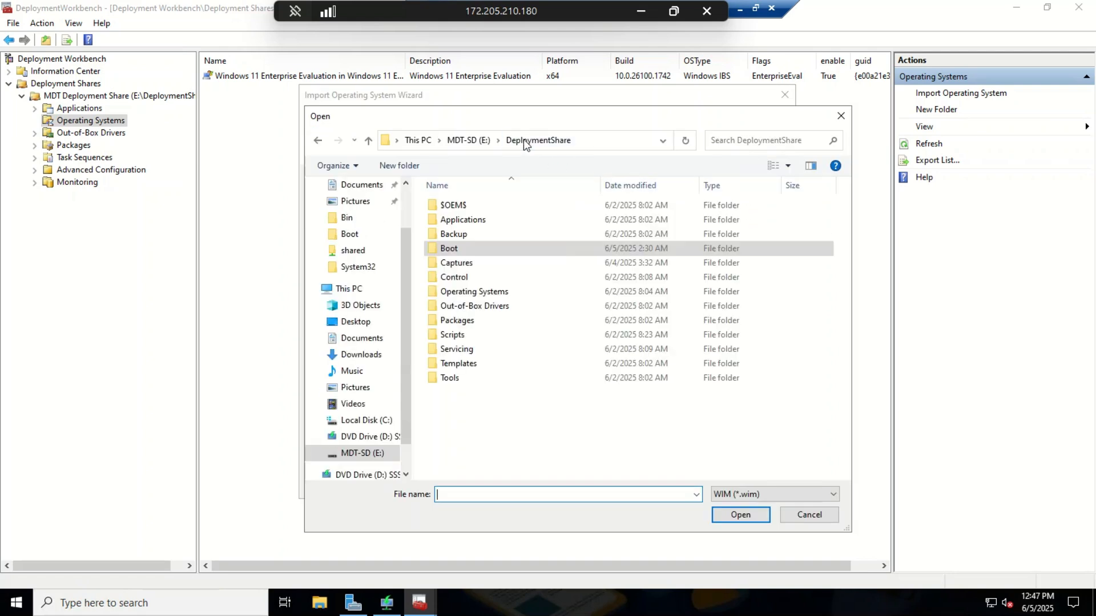
double_click(457, 263)
left_click(487, 210)
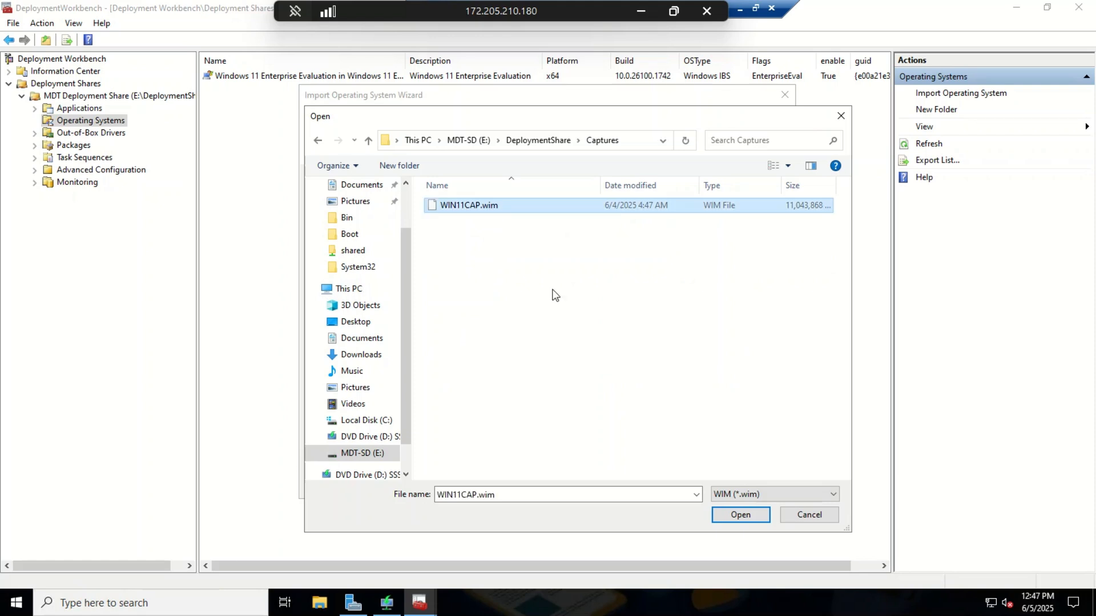
left_click(735, 515)
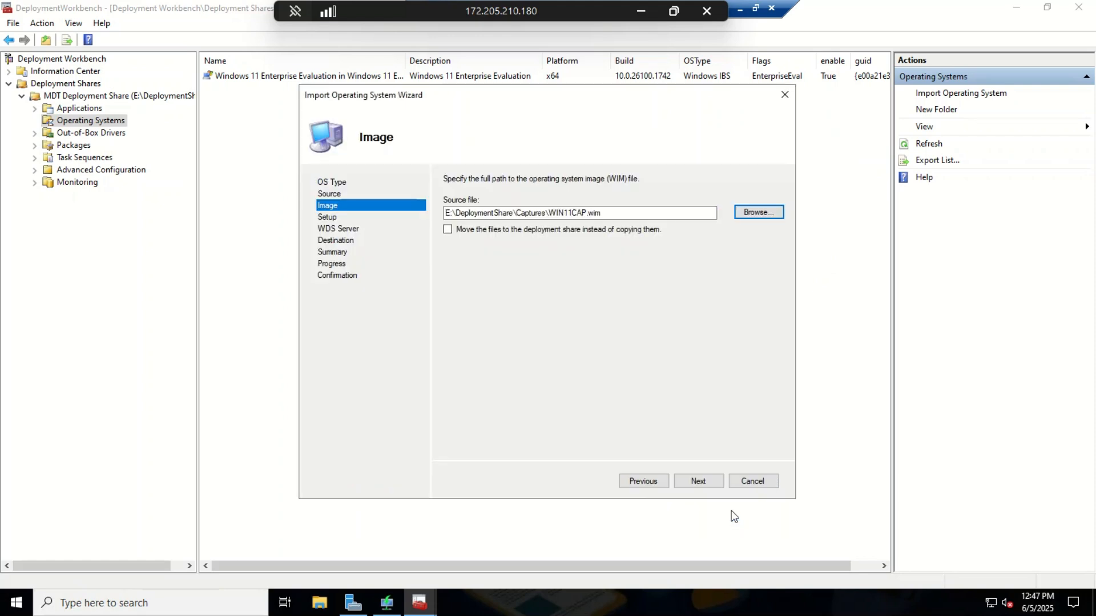
Step: Import it without setup files into destination folder WIN11CAP and close the finished wizard
left_click(697, 482)
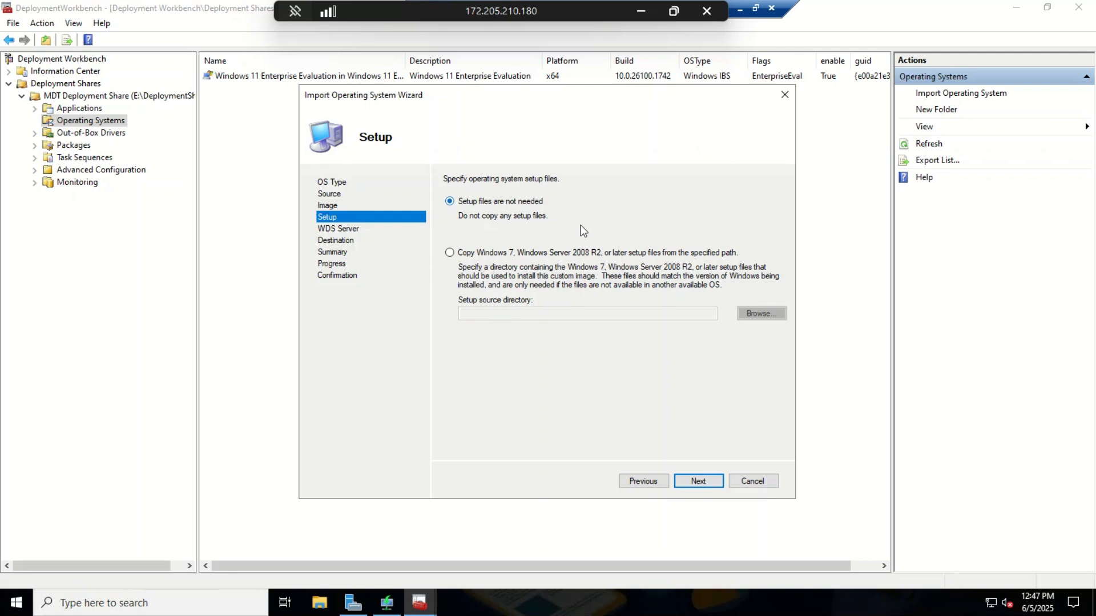
left_click(707, 483)
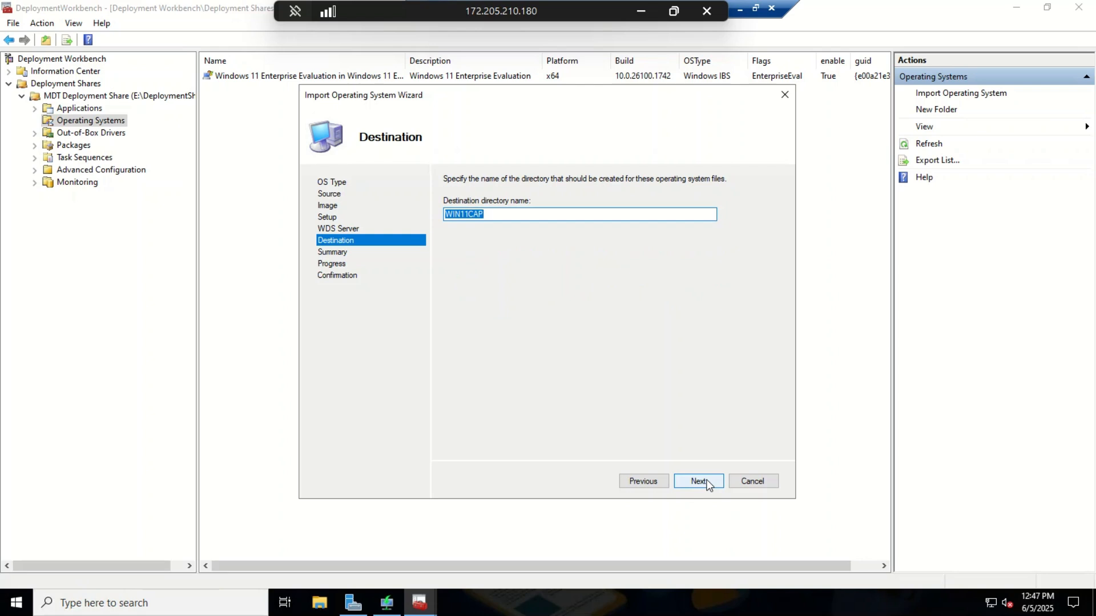
left_click(707, 483)
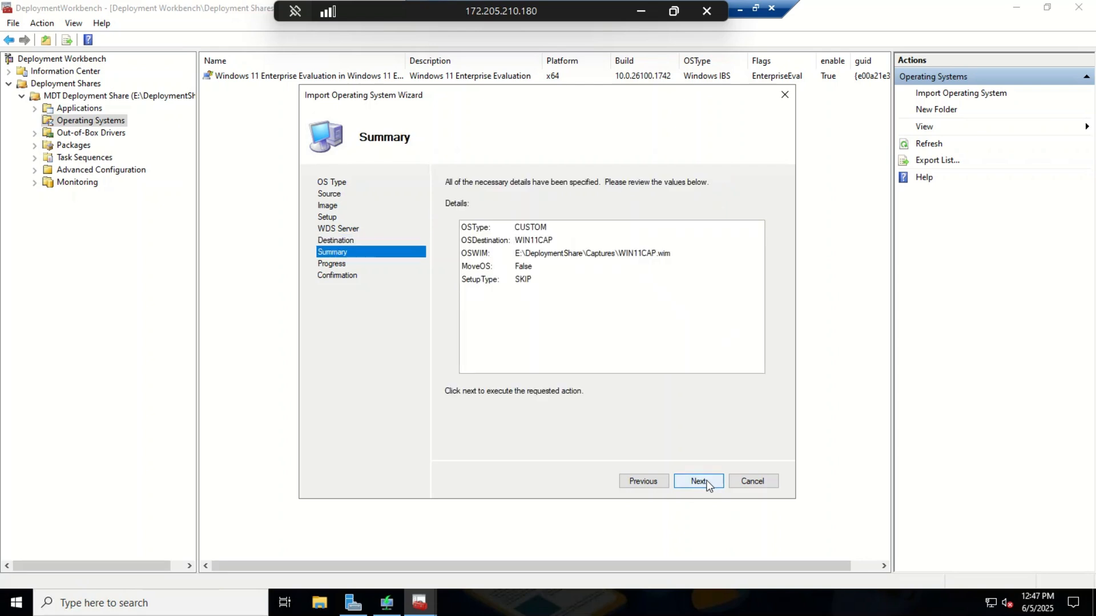
left_click(698, 481)
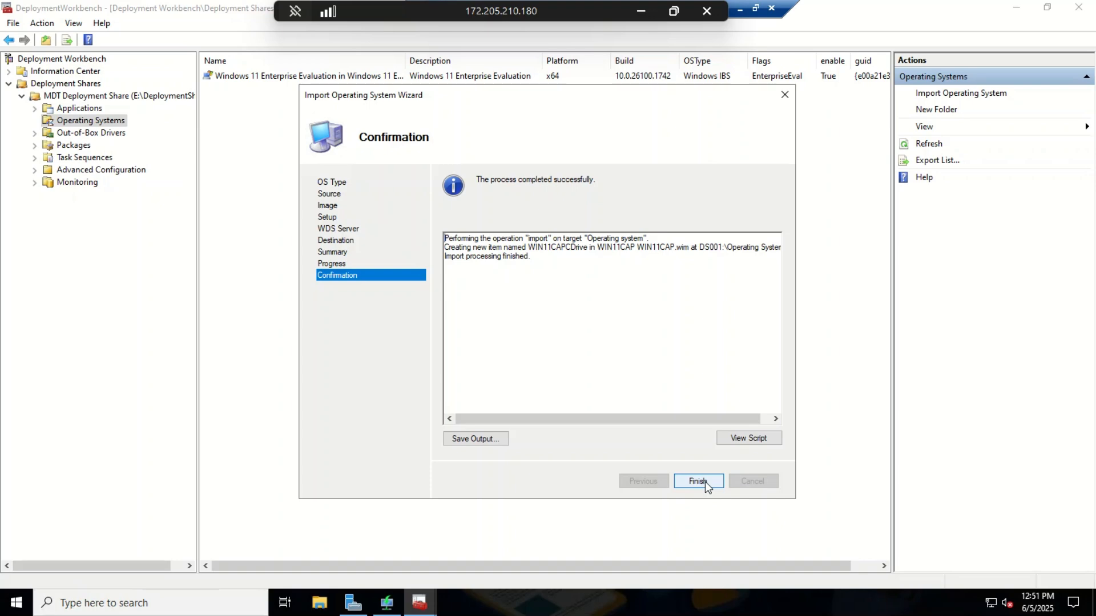
left_click(697, 481)
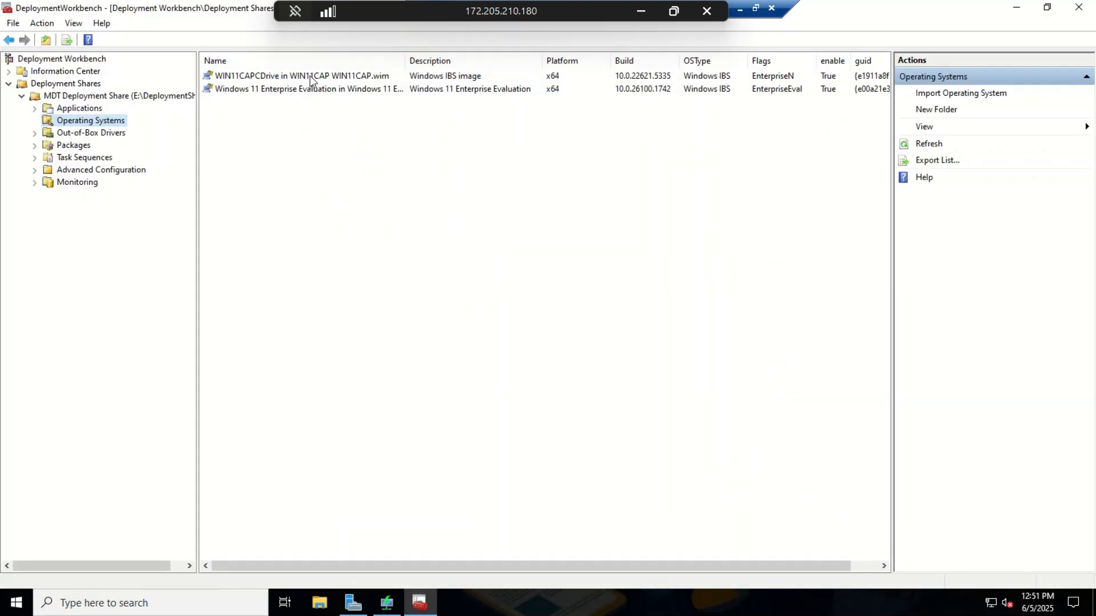
Step: Create a new task sequence with ID WIN11CUSTOM named 'Deploy Custom Windows 11 Image'
right_click(89, 161)
left_click(127, 168)
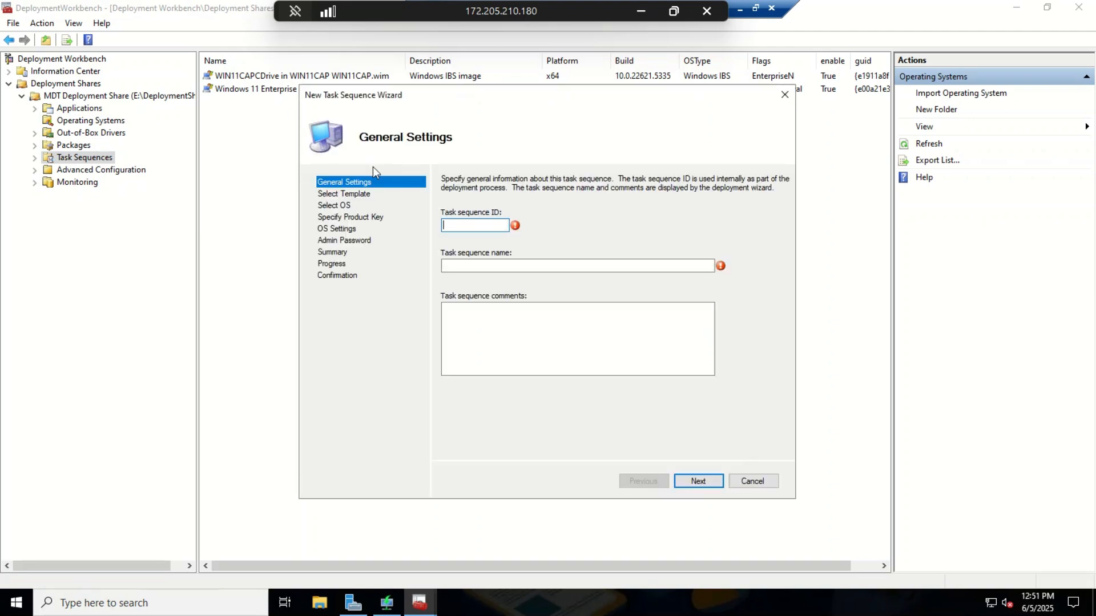
type("WIN11CUSTOM")
key("Tab")
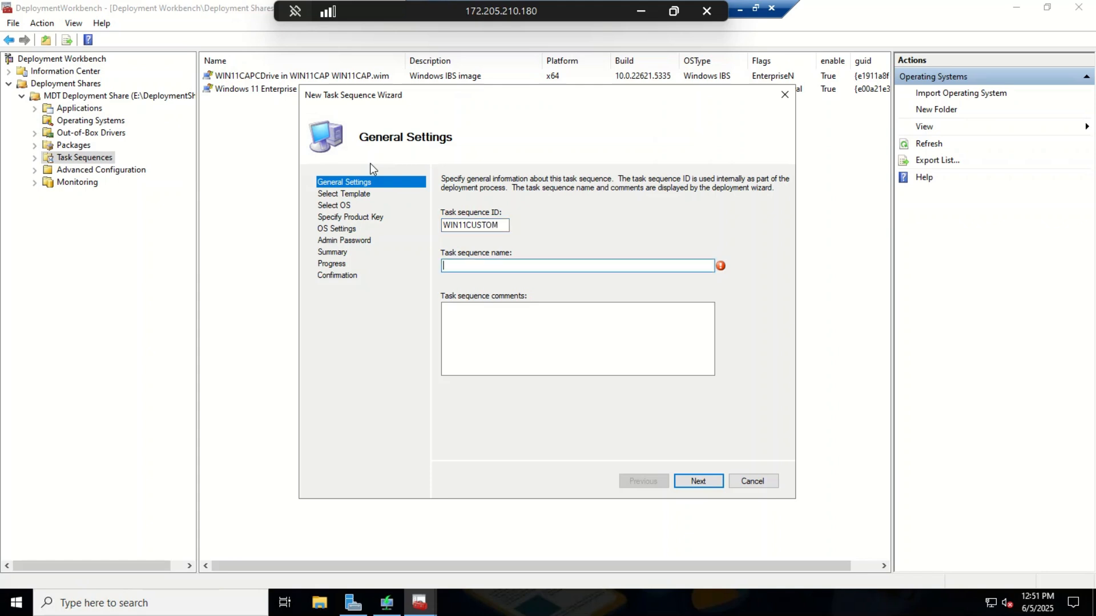
type("Deploy CUstom")
key("BackSpace")
key("BackSpace")
key("BackSpace")
key("BackSpace")
key("BackSpace")
type("ustom Winwos")
key("BackSpace")
key("BackSpace")
key("BackSpace")
type("dows 11 Image")
Step: Copy the name 'Deploy Custom Windows 11 Image' into the comments field and continue
key("ctrl+a")
key("ctrl+c")
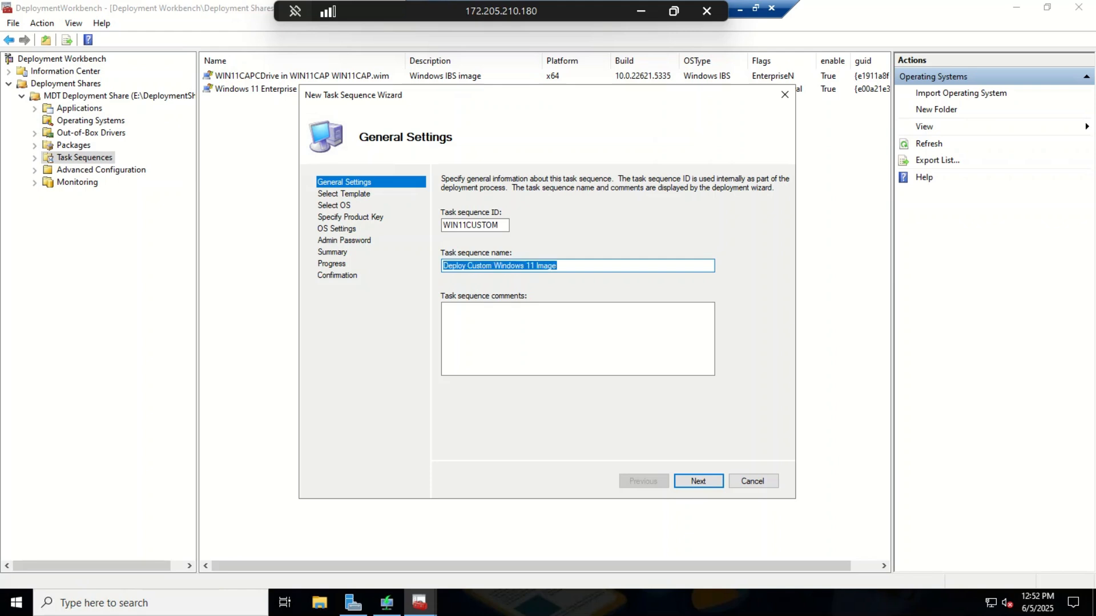
left_click(475, 317)
key("ctrl+v")
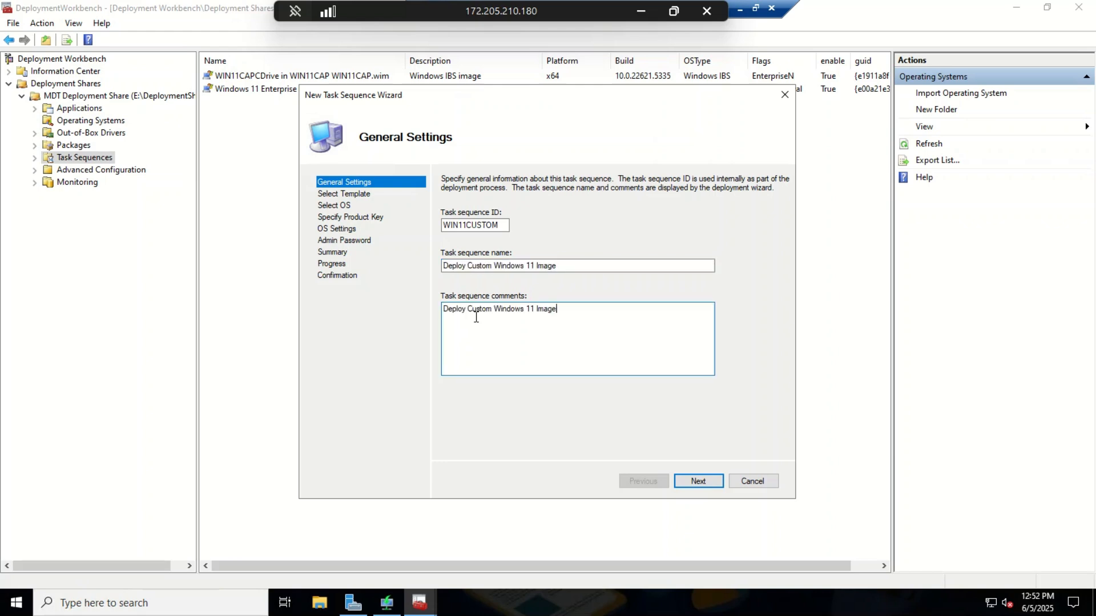
left_click(698, 481)
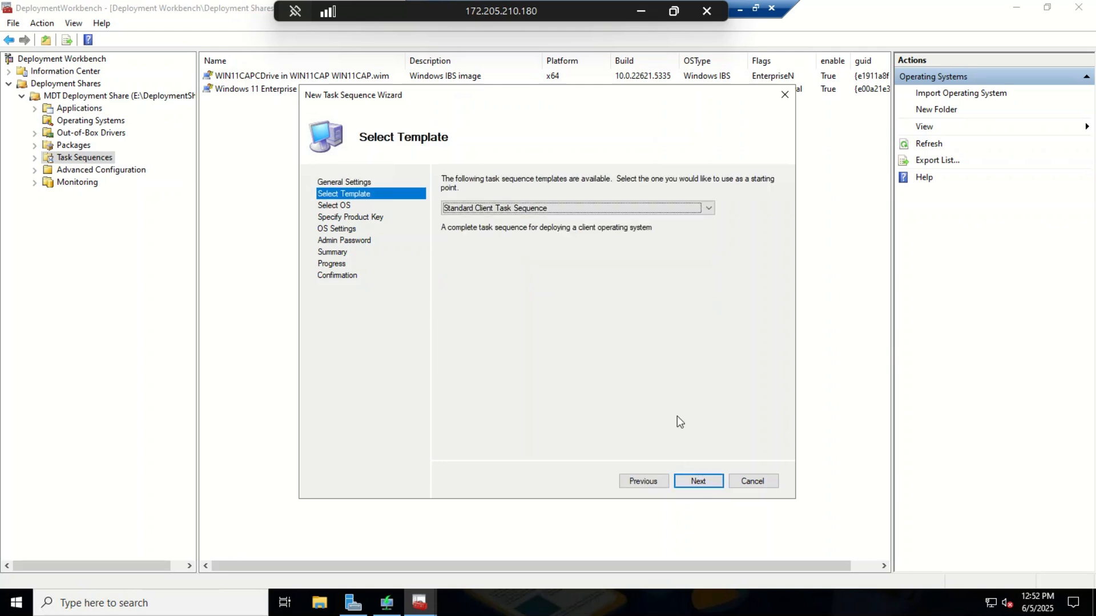
Step: Choose the Standard Client Task Sequence template and the WIN11CAPCDrive image
left_click(602, 208)
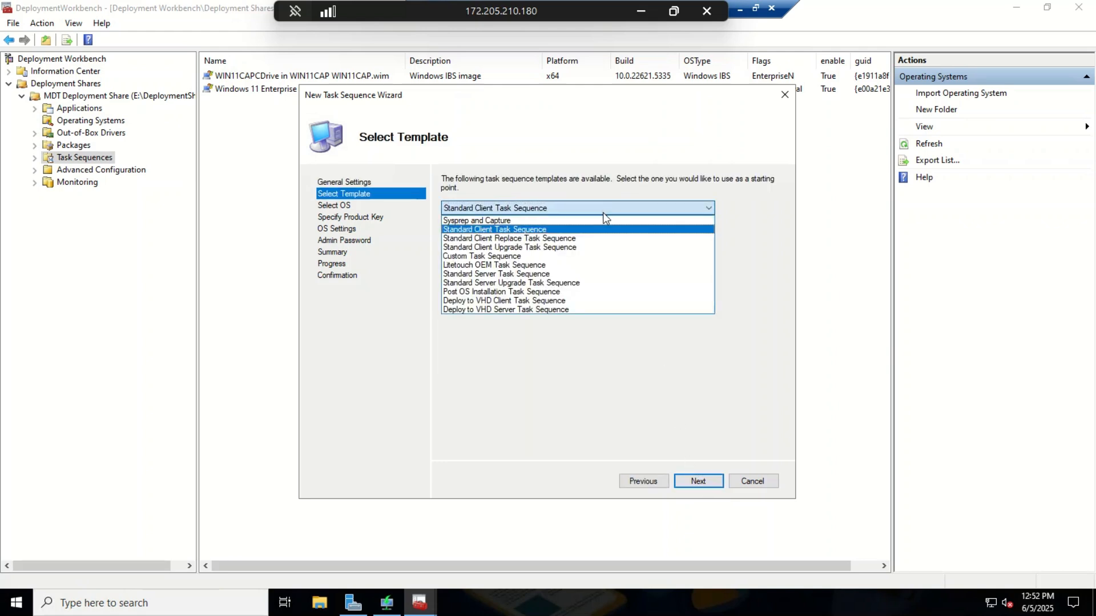
left_click(507, 229)
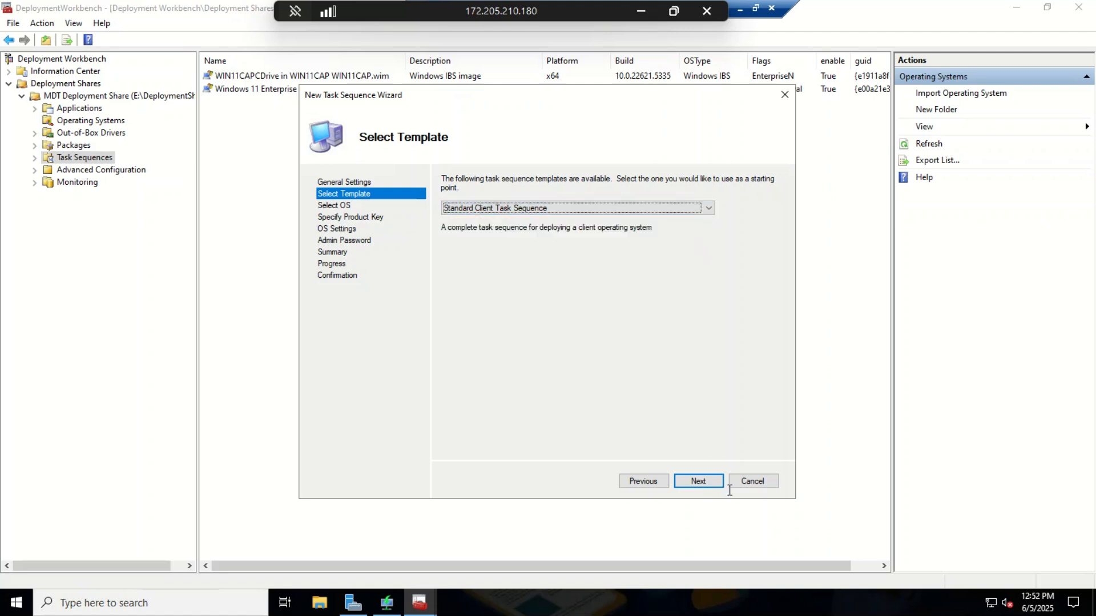
left_click(699, 481)
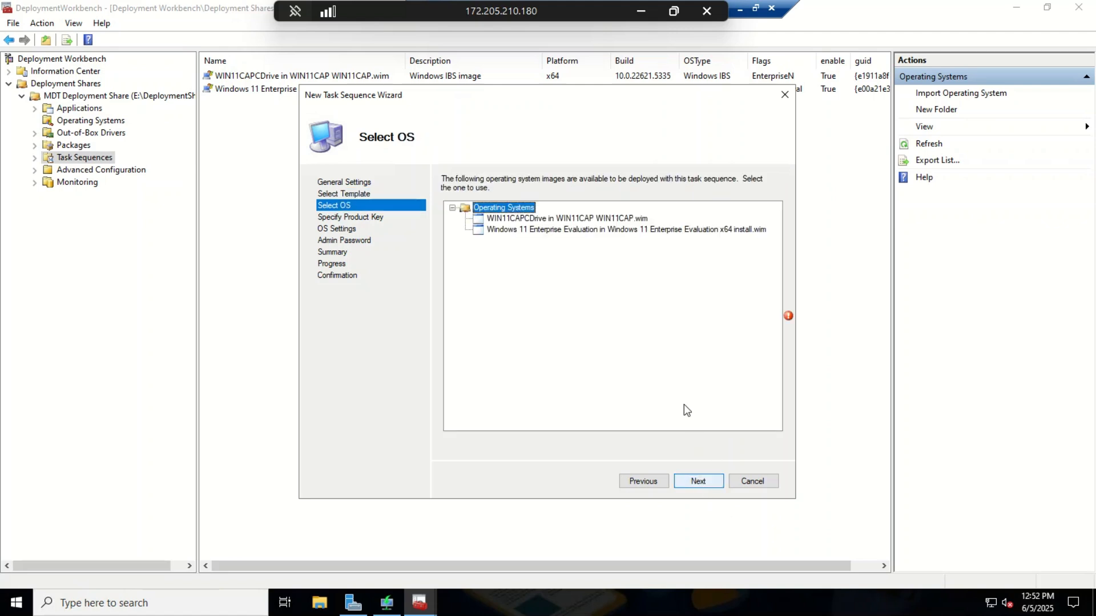
left_click(559, 220)
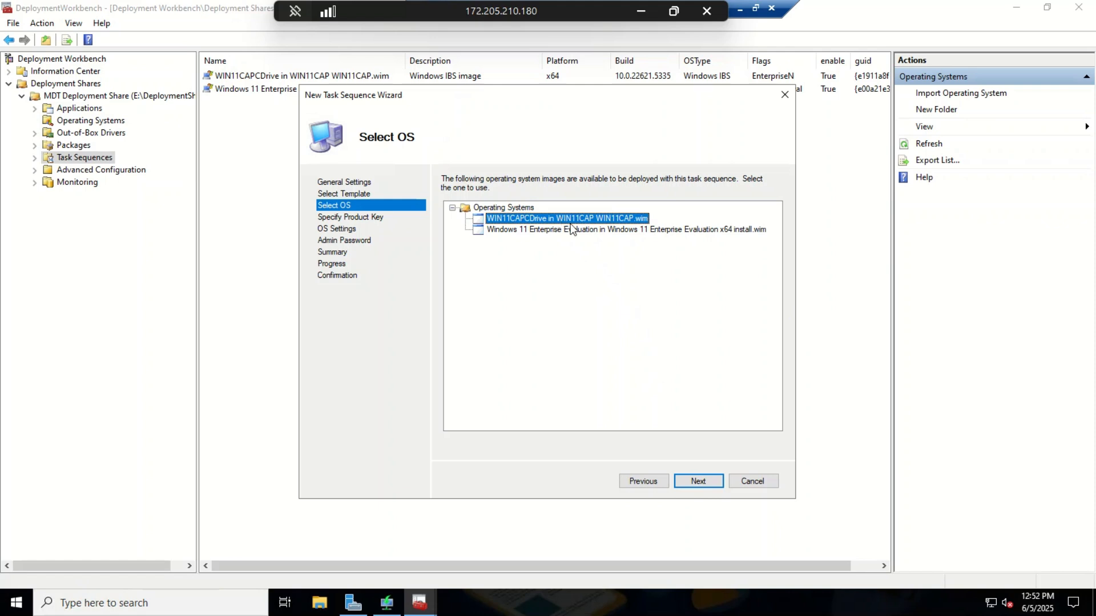
left_click(701, 481)
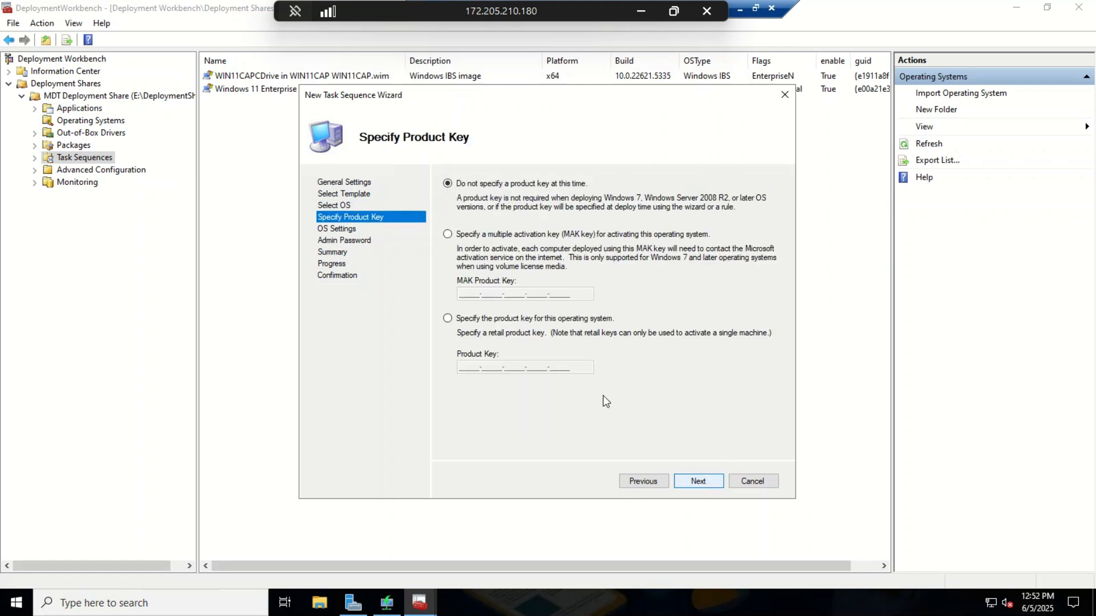
left_click(698, 481)
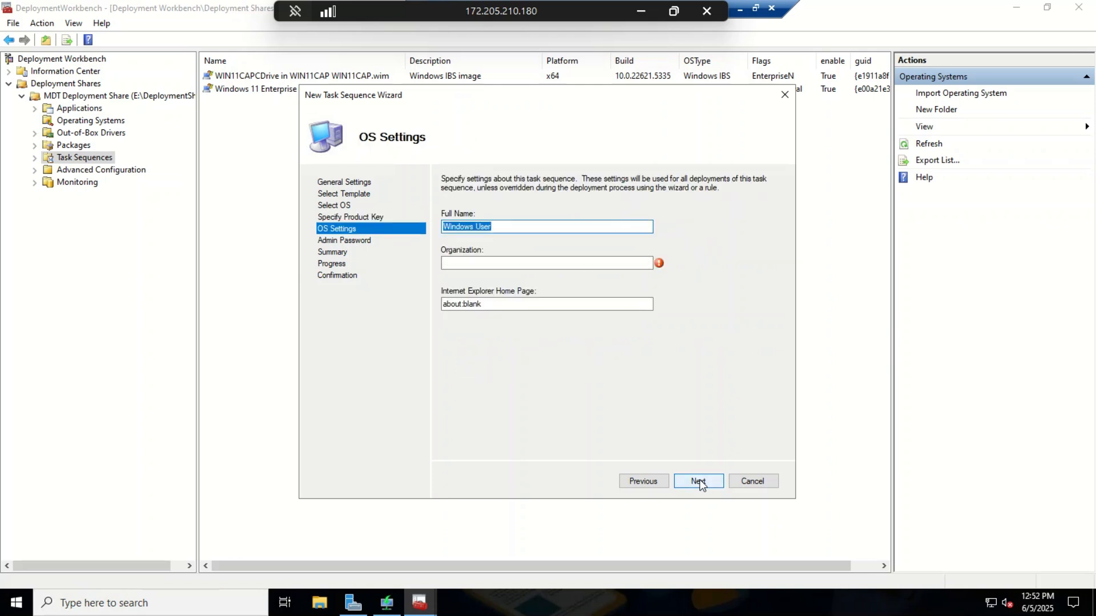
Step: Set organization to MDT and trim the full name to User
left_click(468, 263)
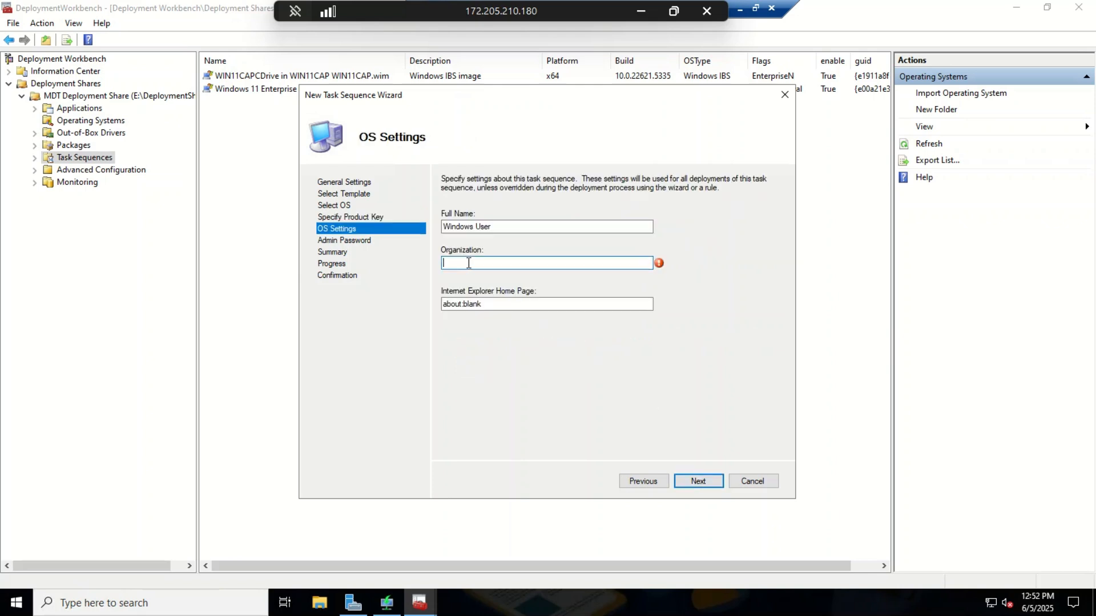
type("MDT")
left_click_drag(475, 227, 384, 229)
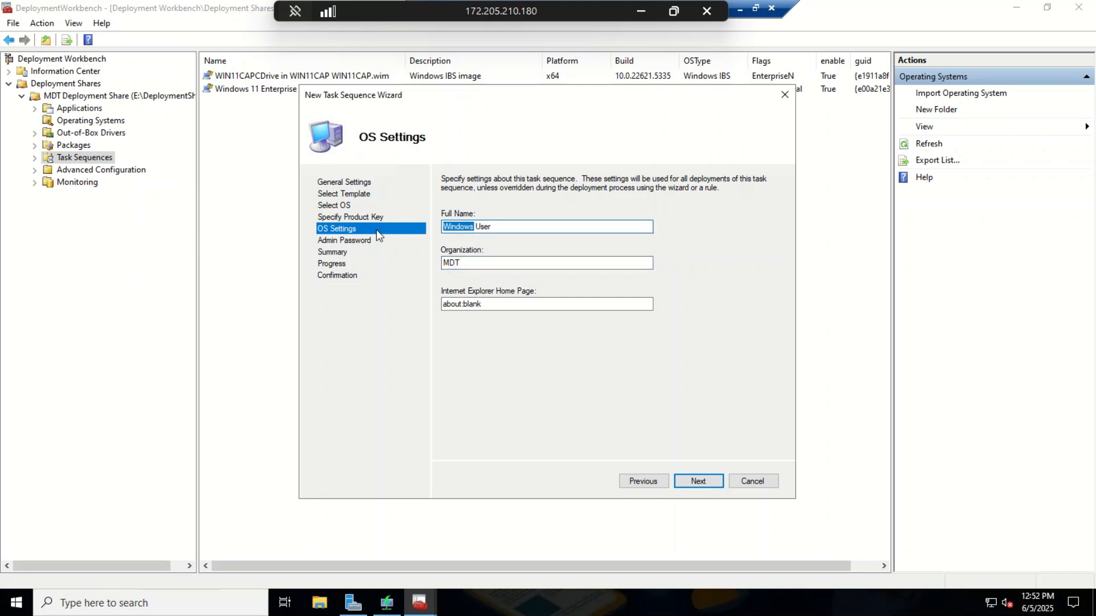
key("Delete")
key("Delete")
left_click(695, 481)
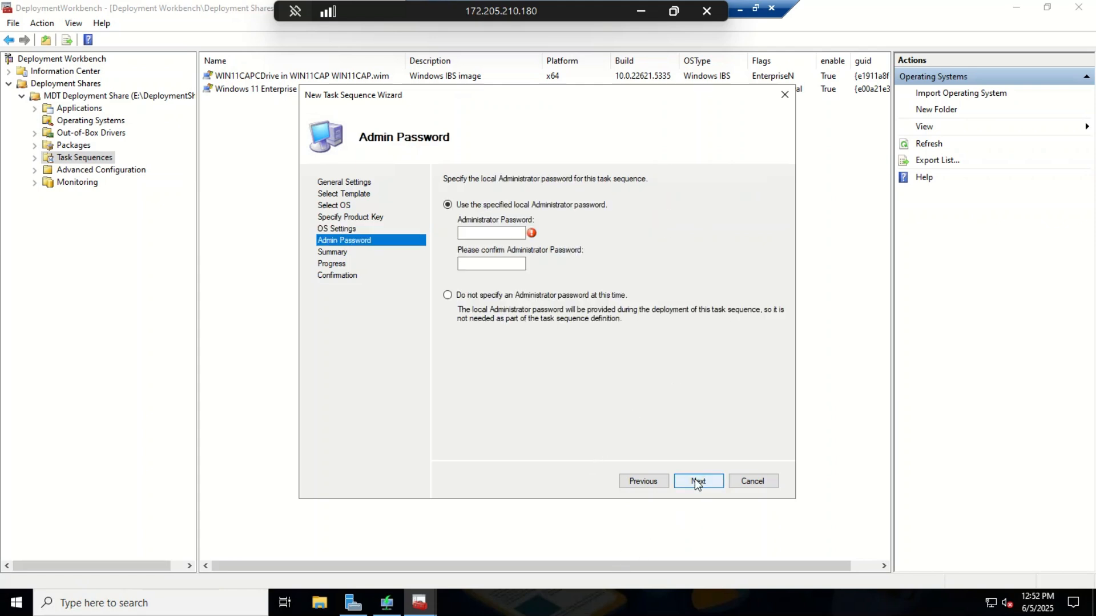
Step: Enter and confirm the administrator password, then finish creating the task sequence
left_click(488, 233)
type("P@ssw0rd")
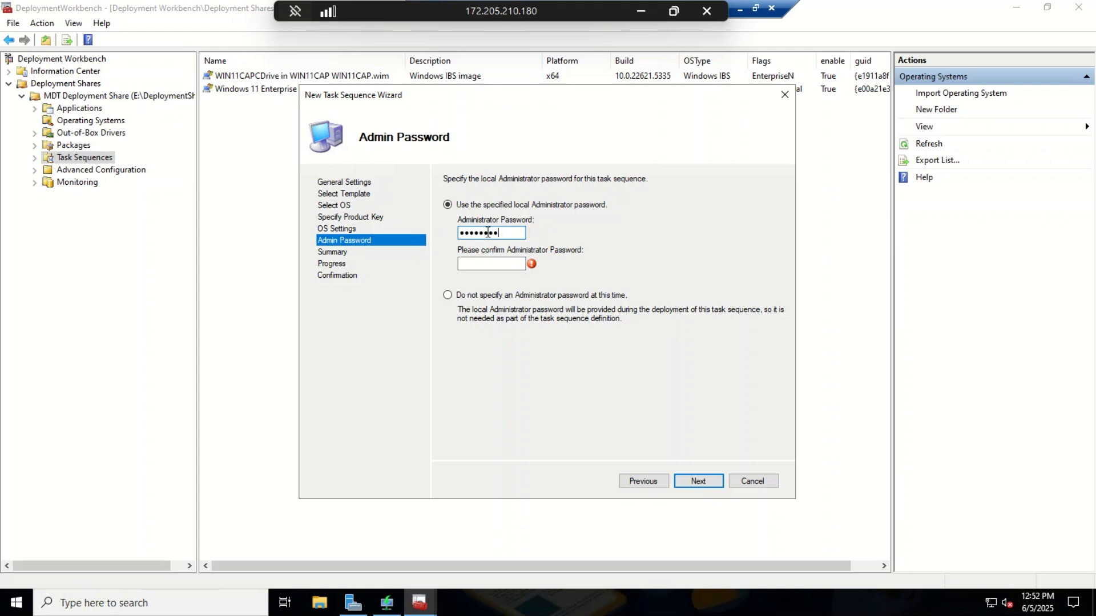
type("•••••••")
key("Tab")
type("•••••")
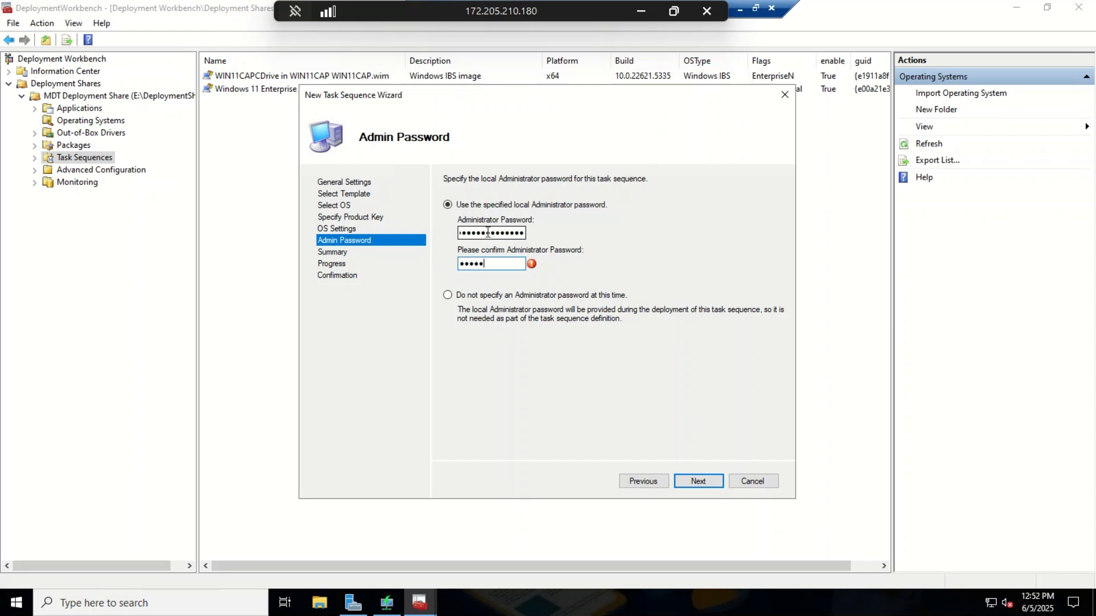
type("••••••••••")
left_click(689, 485)
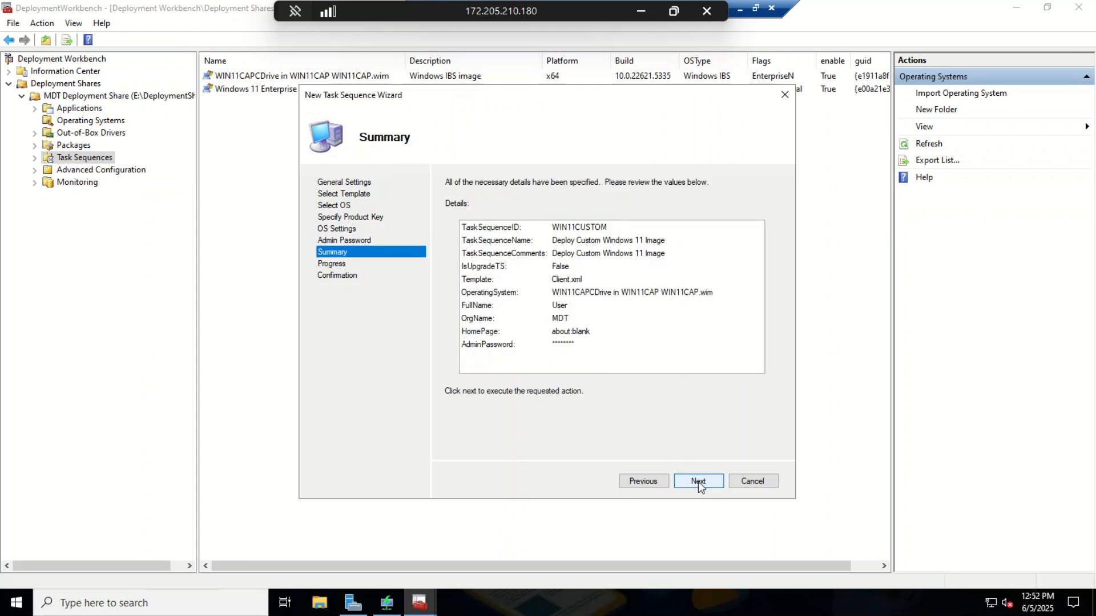
left_click(697, 481)
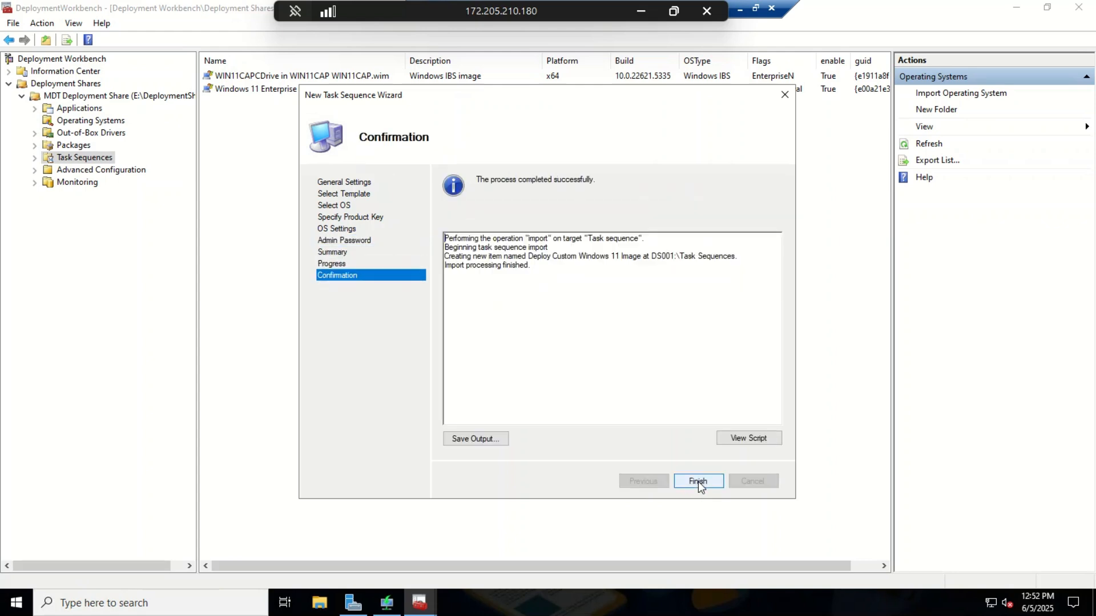
left_click(698, 482)
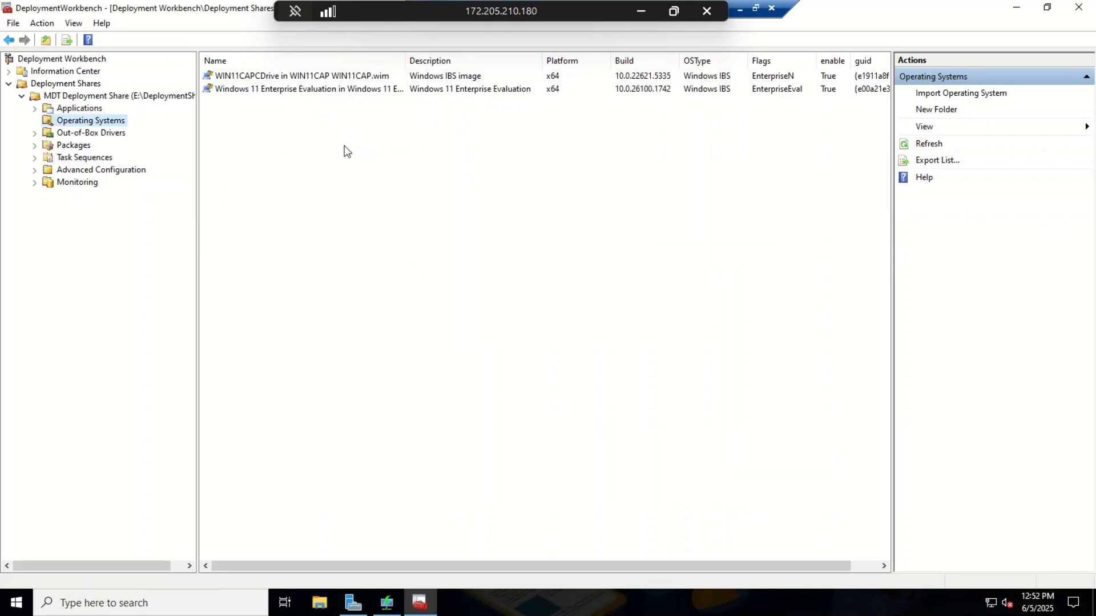
Step: In the MDT Deployment Share properties Rules, change DoCapture=YES to DoCapture=NO and save
right_click(96, 101)
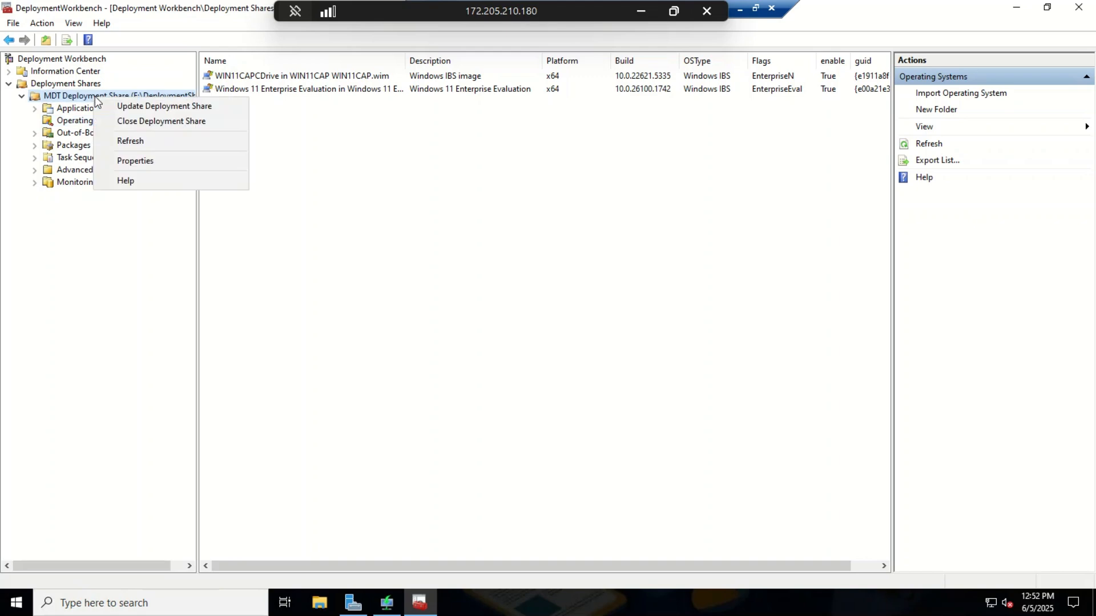
left_click(133, 160)
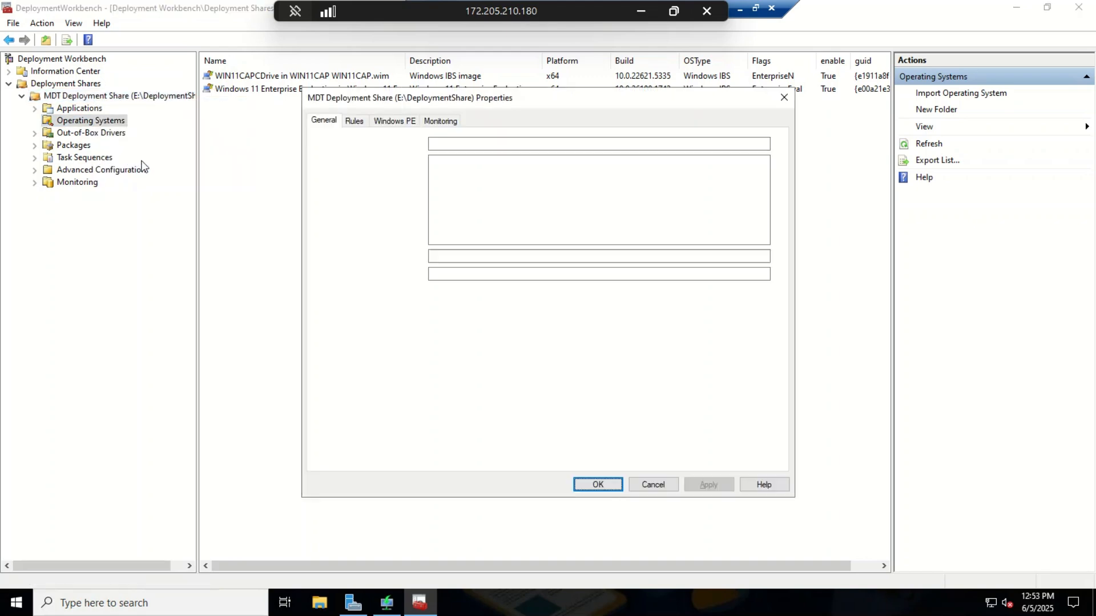
left_click(355, 121)
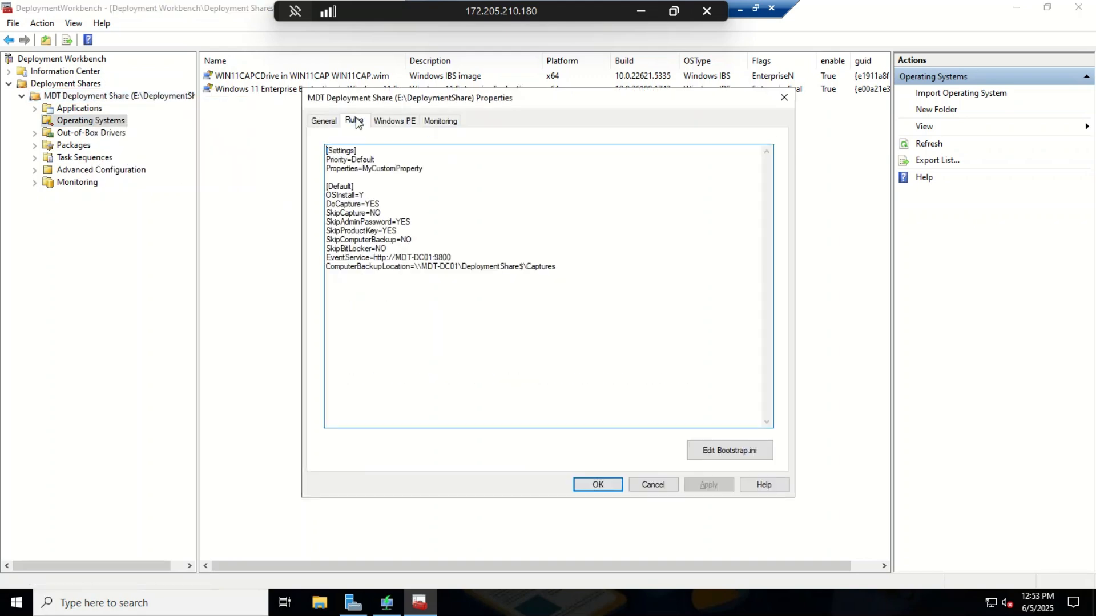
left_click(392, 203)
key("BackSpace")
key("BackSpace")
type("NO")
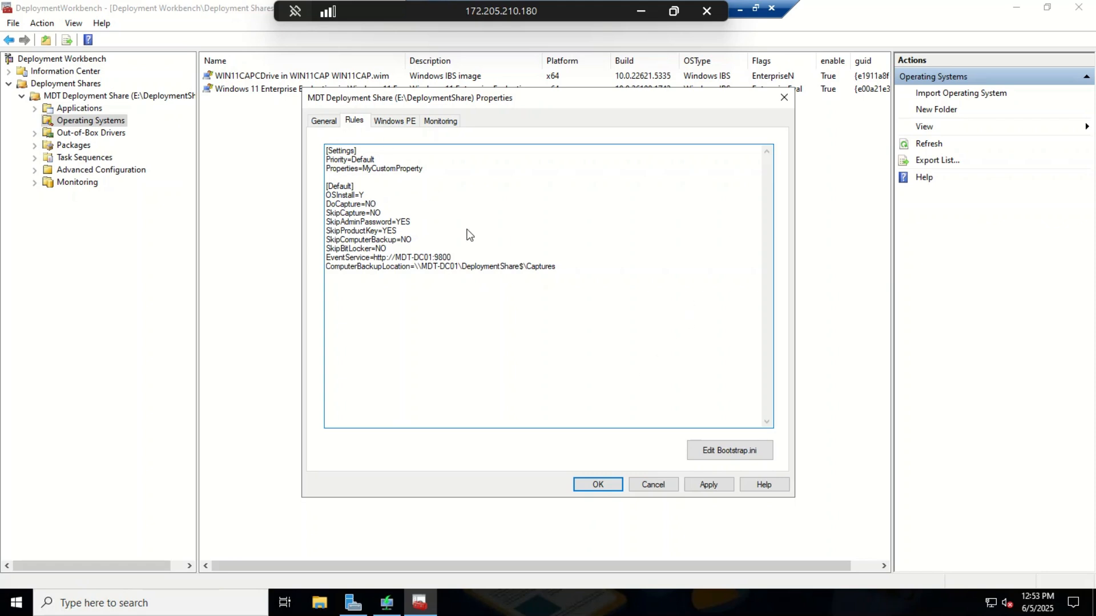
left_click(708, 484)
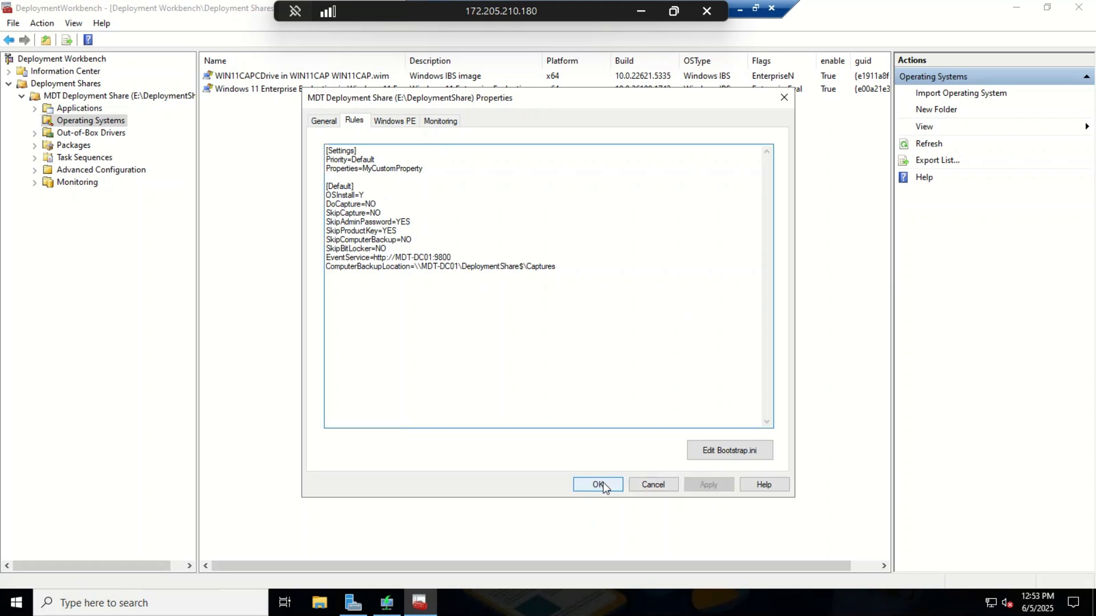
left_click(597, 485)
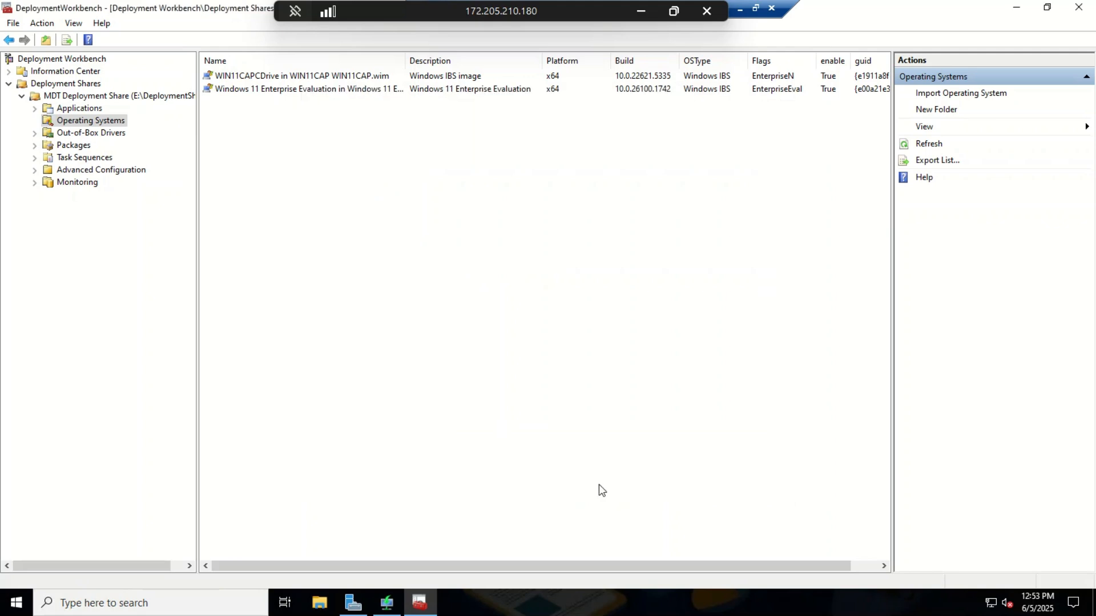
Step: Update the MDT Deployment Share with 'Completely regenerate the boot images' and close the wizard when done
right_click(80, 123)
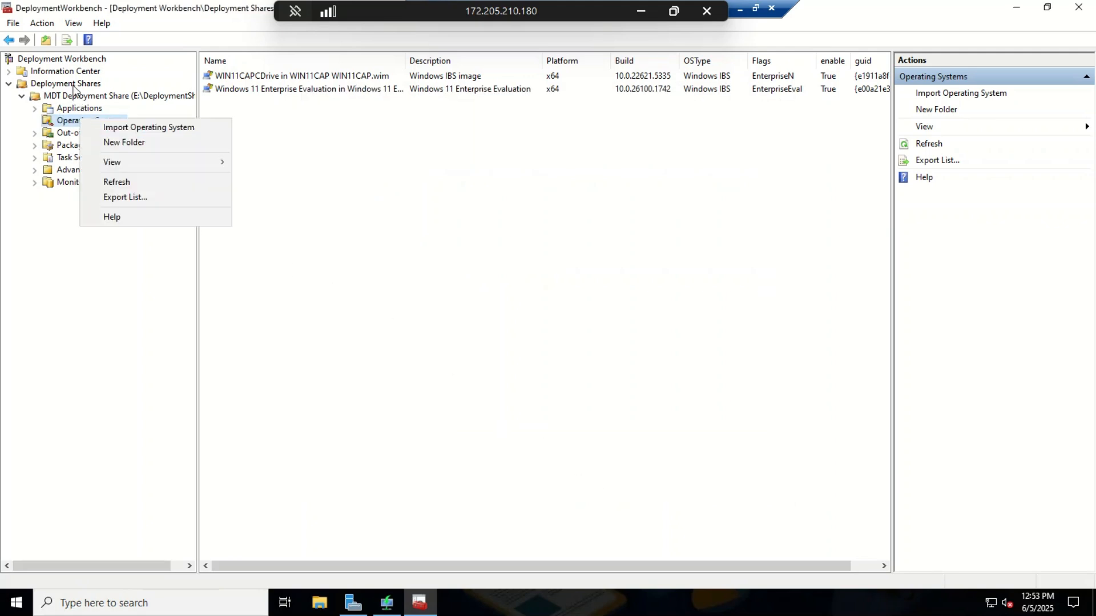
right_click(77, 95)
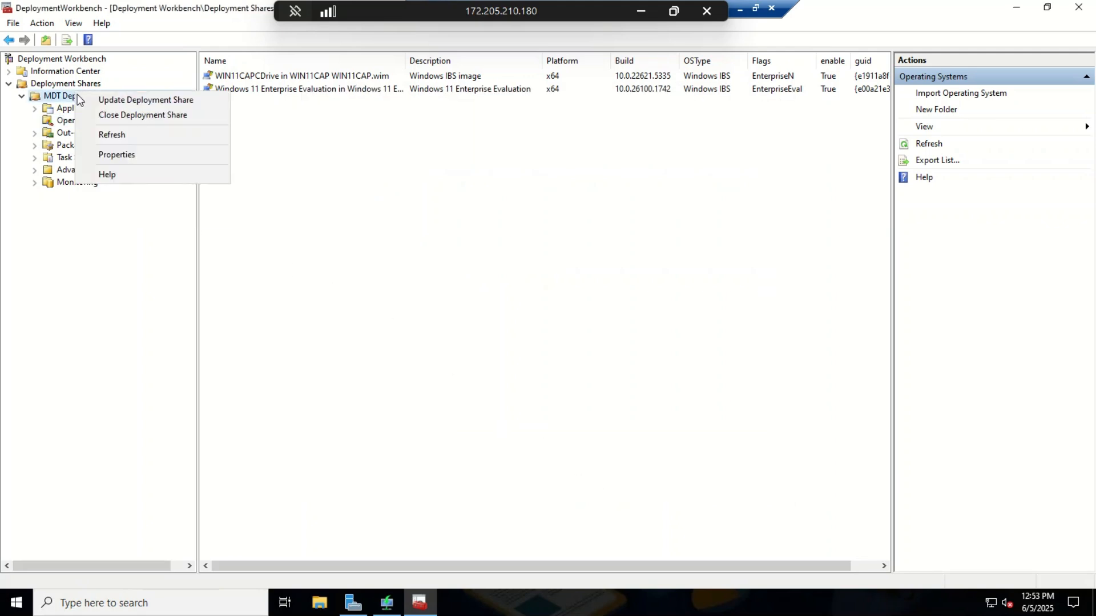
left_click(118, 101)
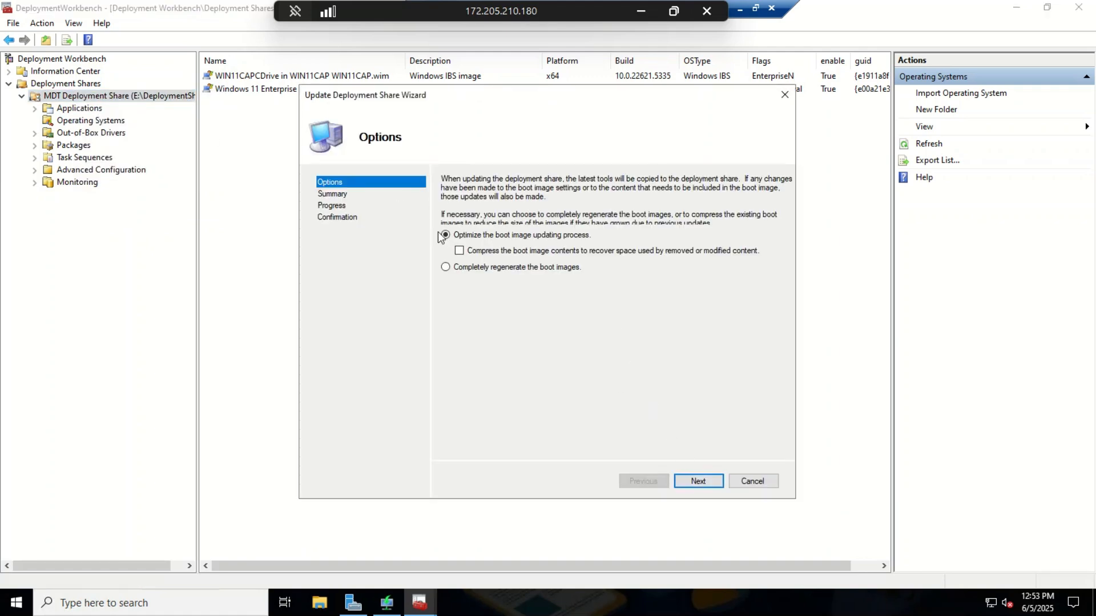
left_click(464, 267)
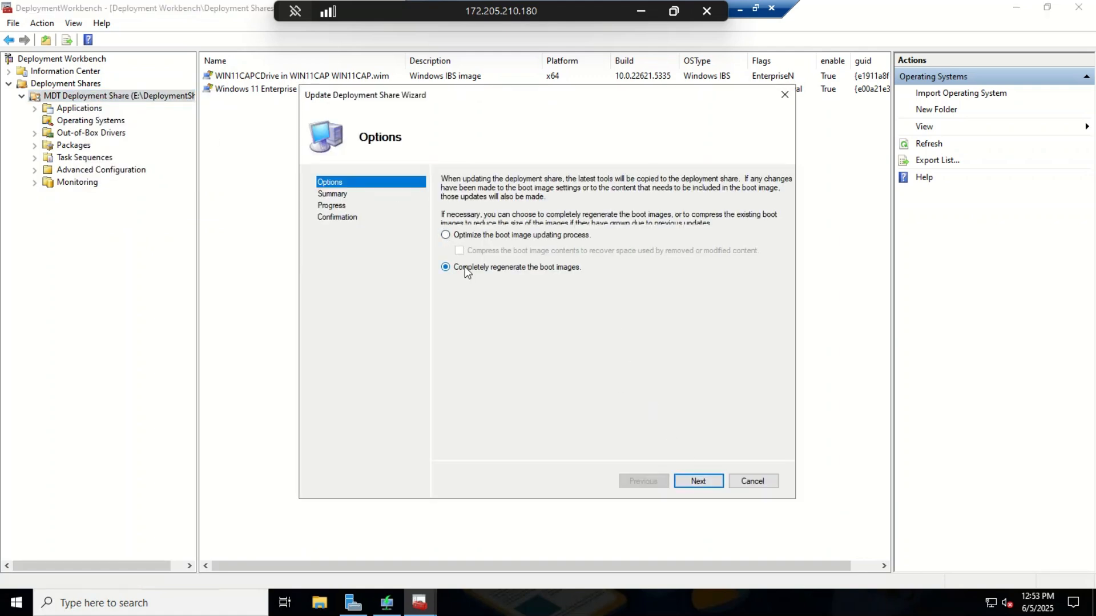
left_click(690, 483)
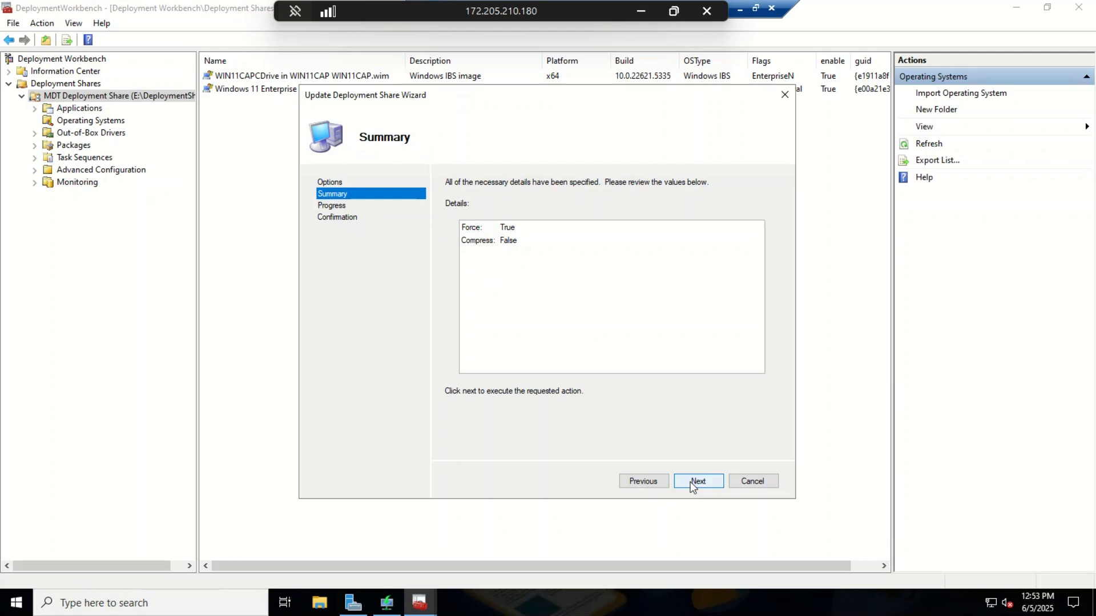
left_click(690, 481)
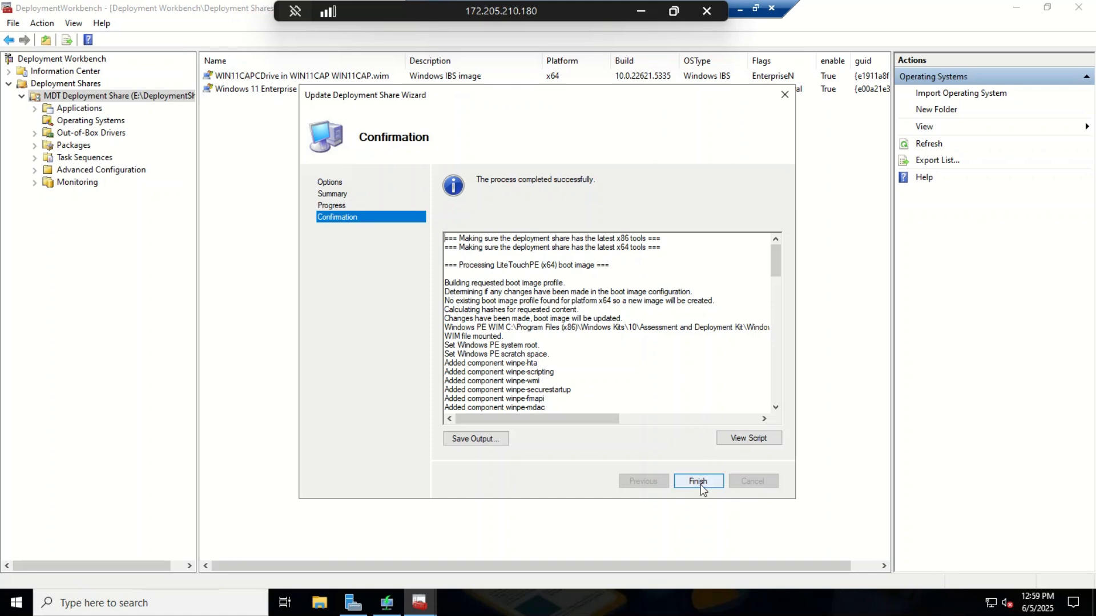
left_click(698, 481)
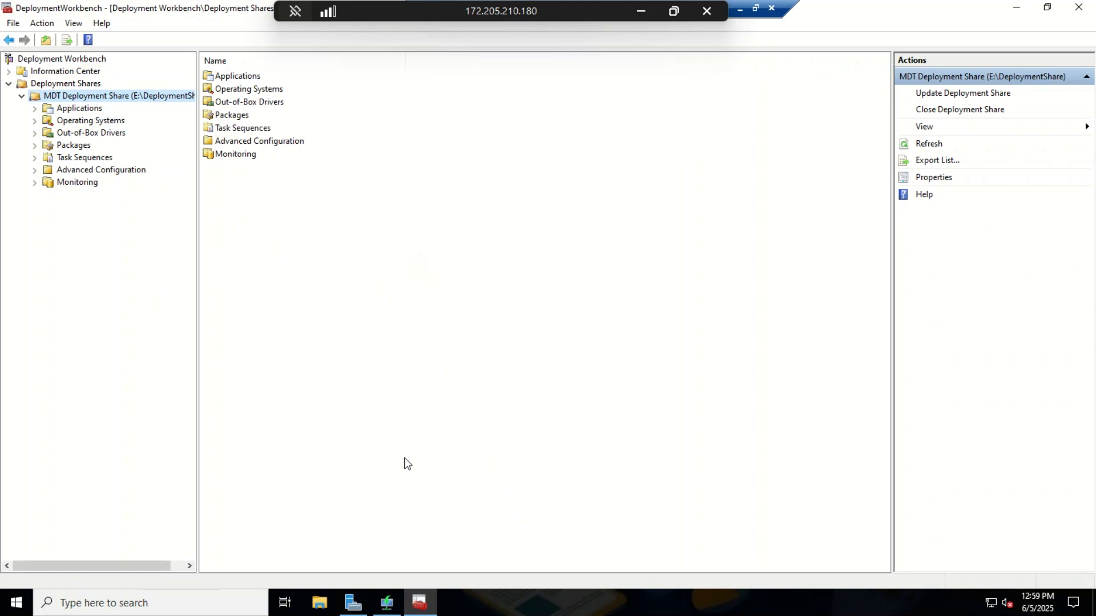
Step: Launch Windows Deployment Services from Server Manager's Tools menu
left_click(359, 610)
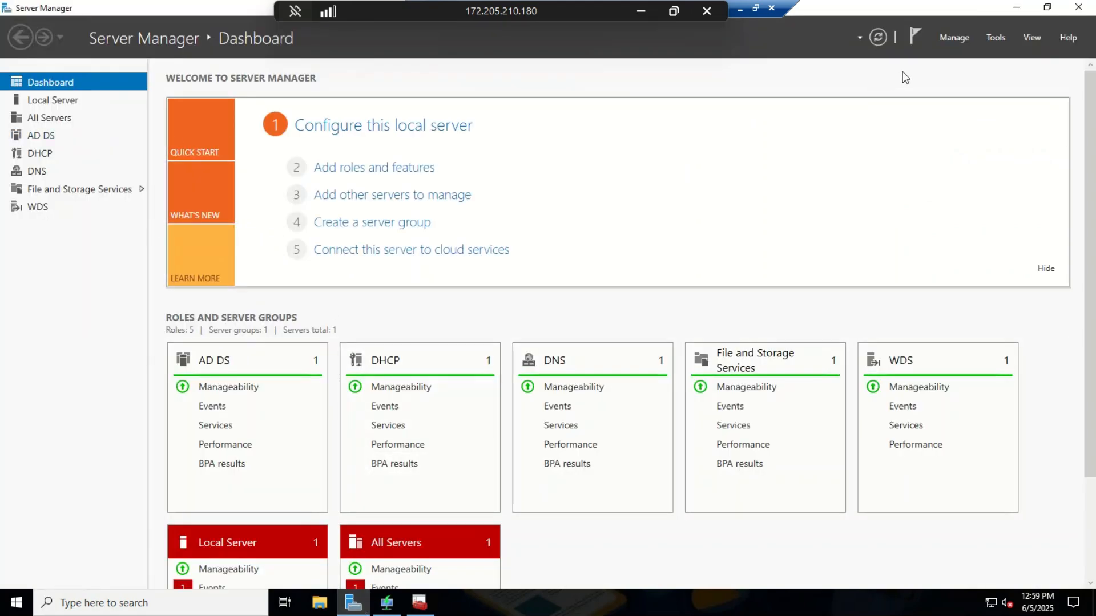
left_click(996, 38)
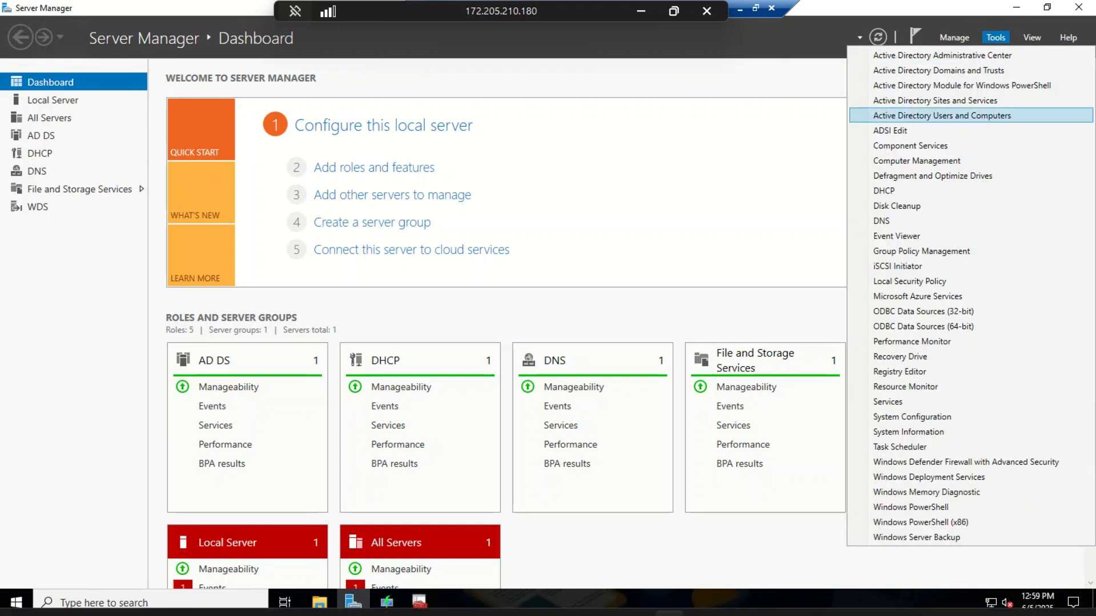
left_click(925, 478)
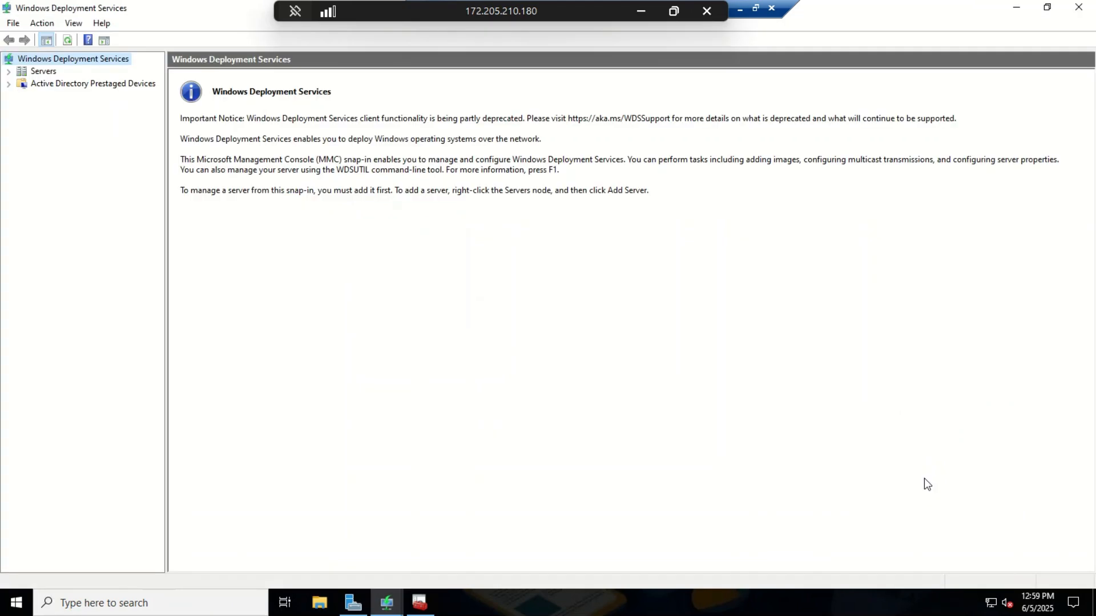
Step: Open MDT-DC01.mdt.local's empty Boot Images folder and start Add Boot Image
left_click(22, 71)
left_click(9, 71)
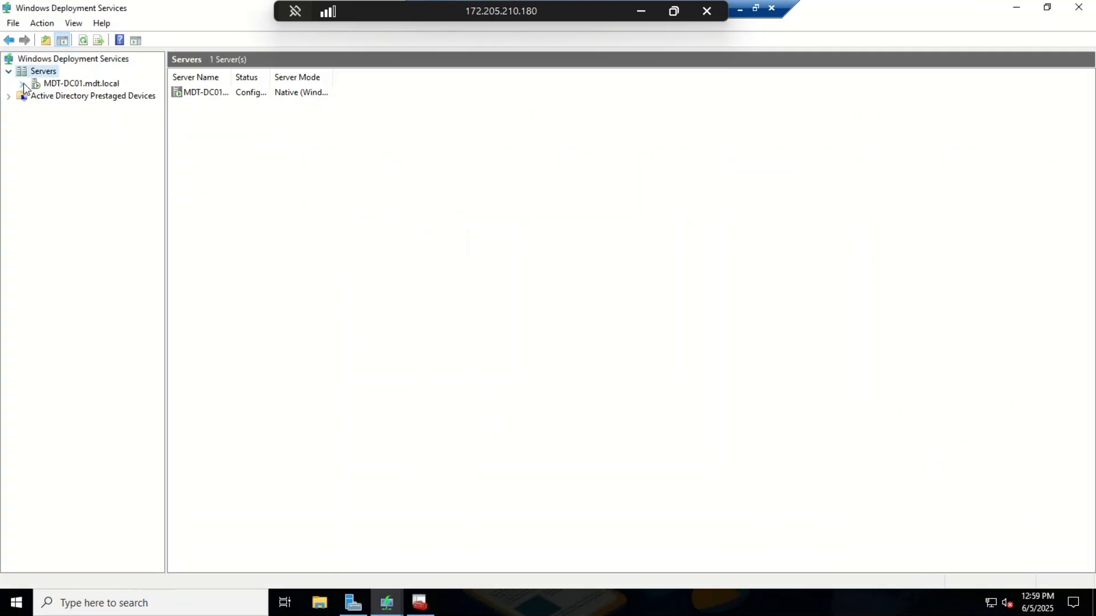
left_click(22, 84)
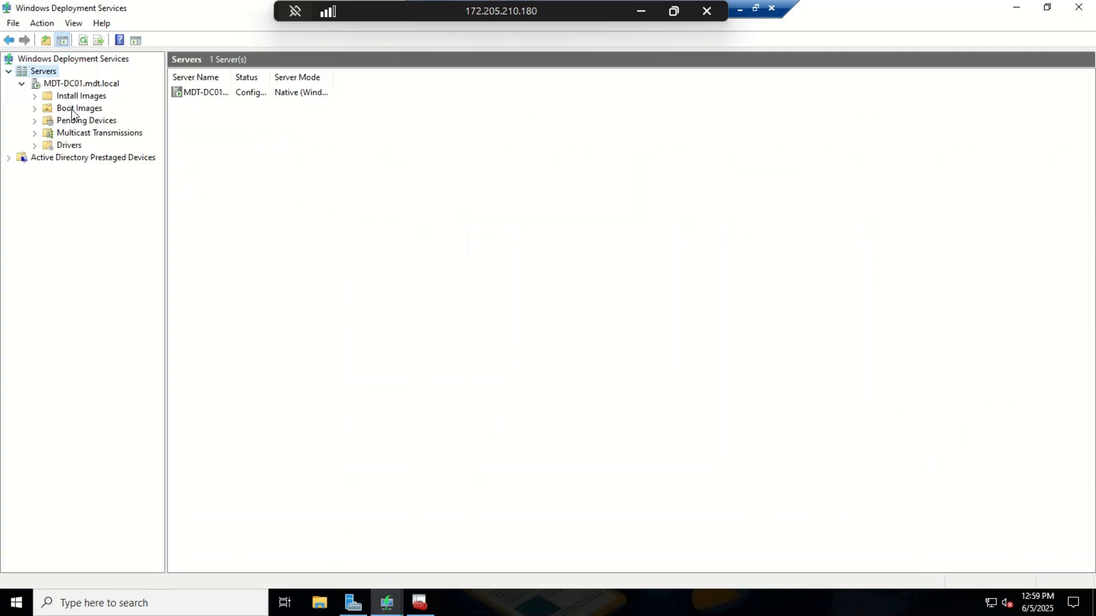
right_click(70, 109)
left_click(68, 112)
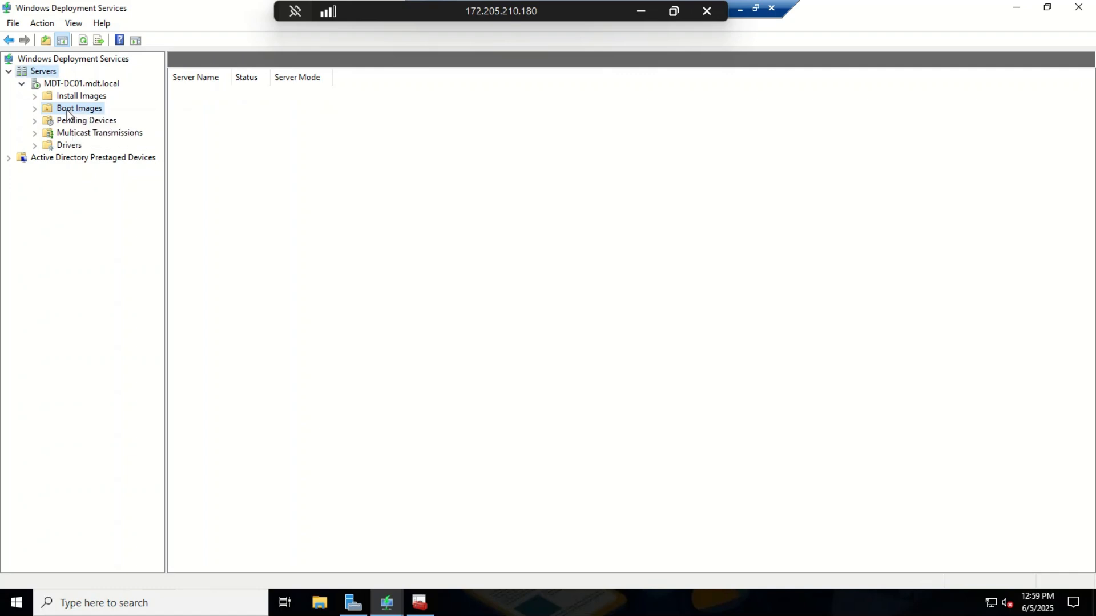
right_click(68, 110)
left_click(132, 122)
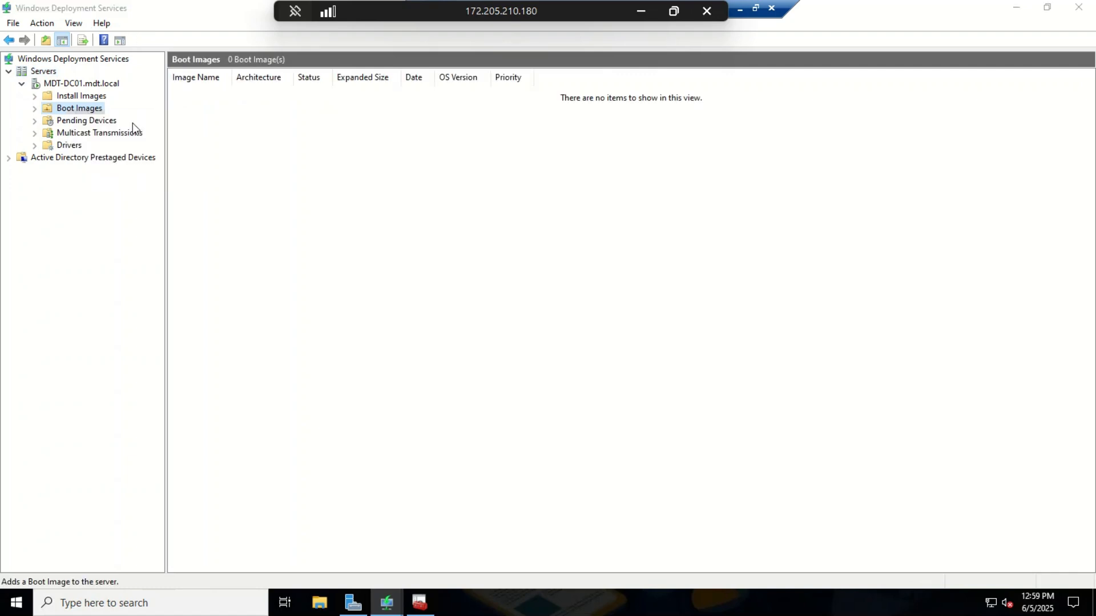
Step: Select LiteTouchPE_x64.wim from the deployment share's Boot folder as the boot image file
left_click(666, 264)
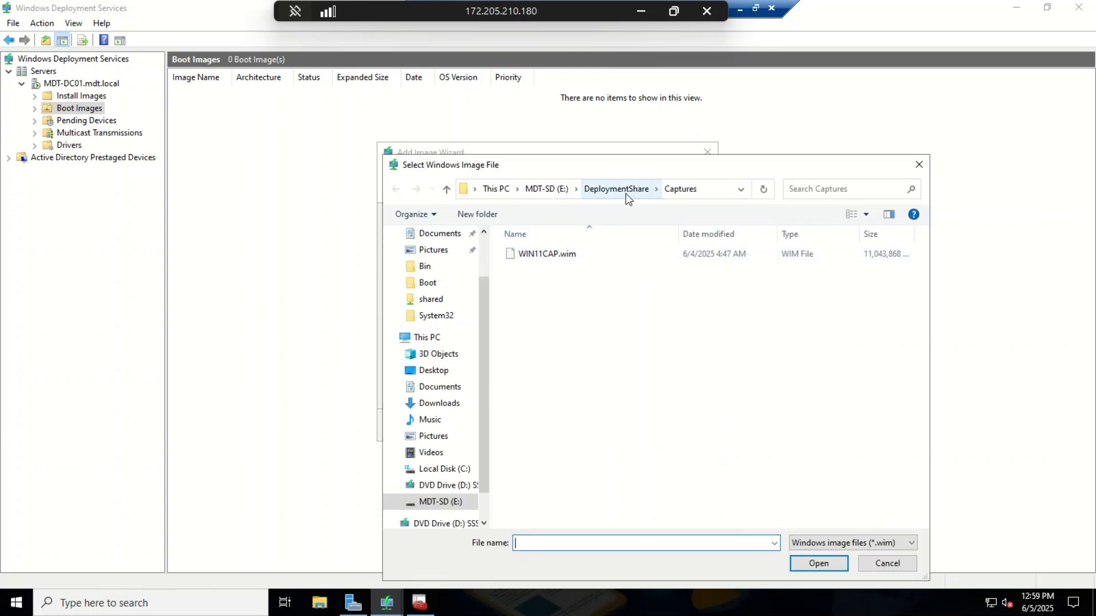
left_click(596, 195)
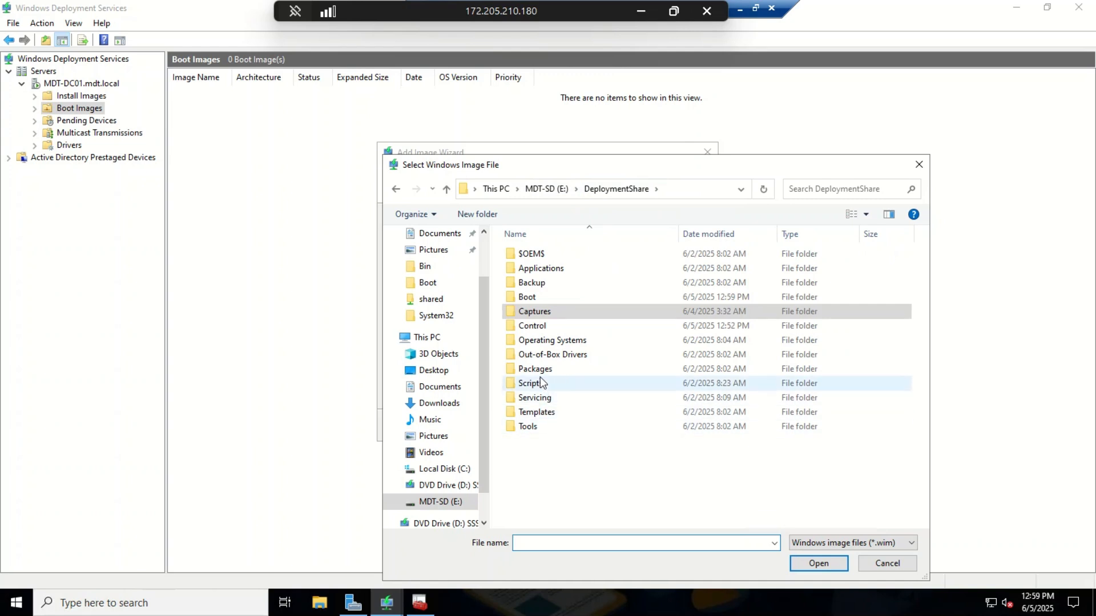
double_click(527, 298)
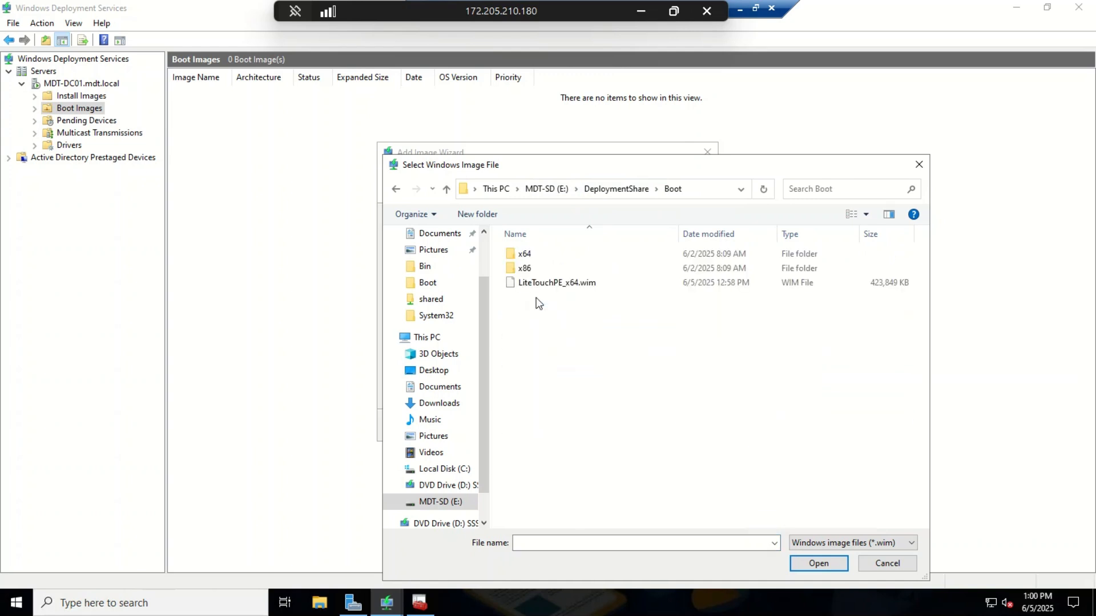
left_click(552, 284)
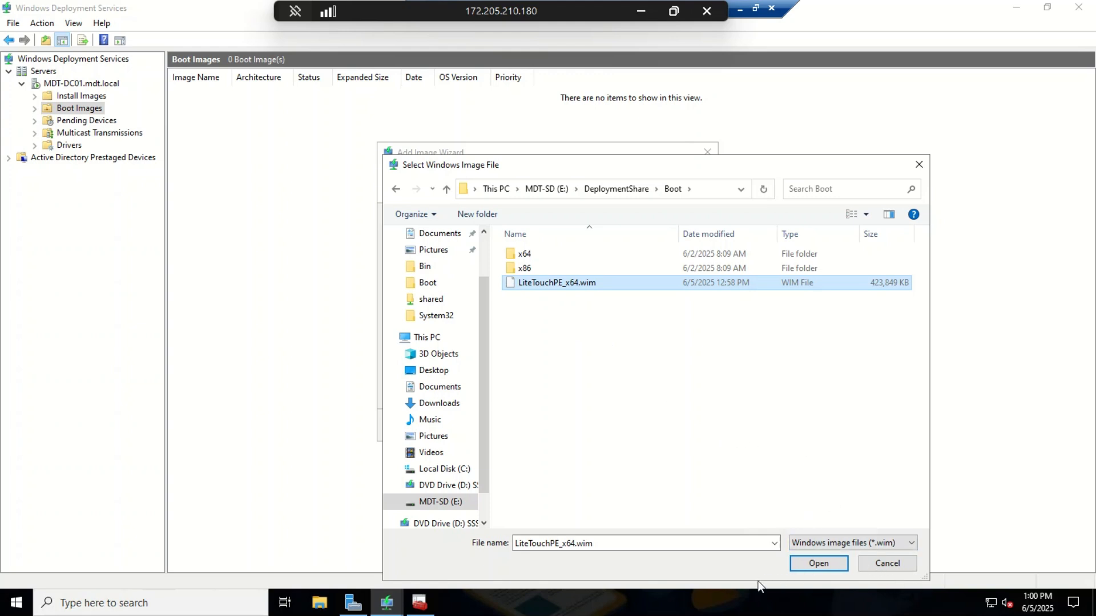
left_click(816, 564)
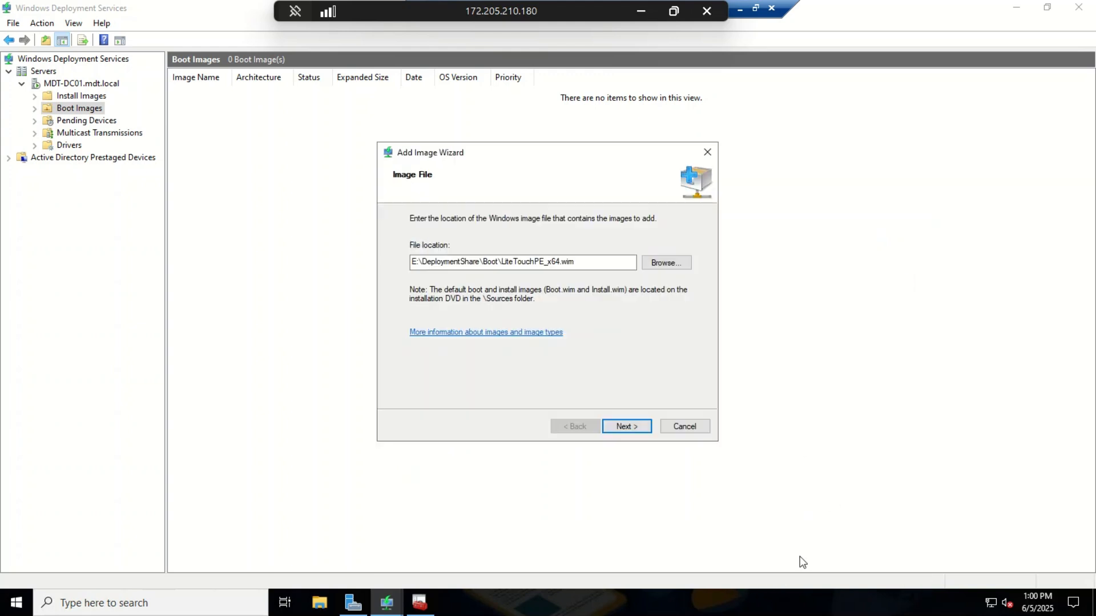
Step: Keep the default Lite Touch image name, add the image and close the wizard
left_click(626, 427)
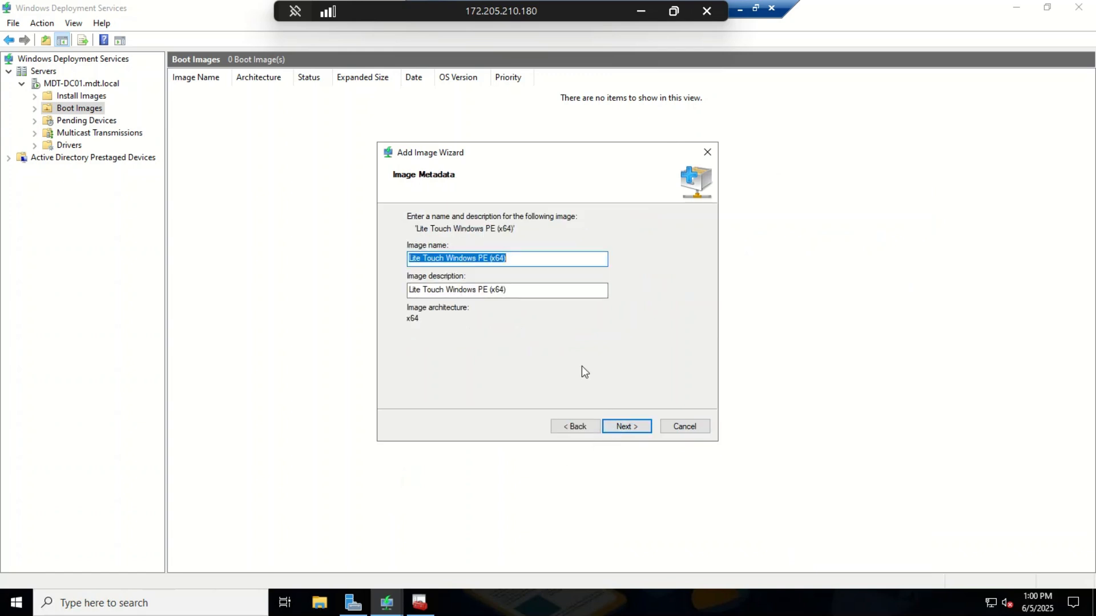
left_click(615, 427)
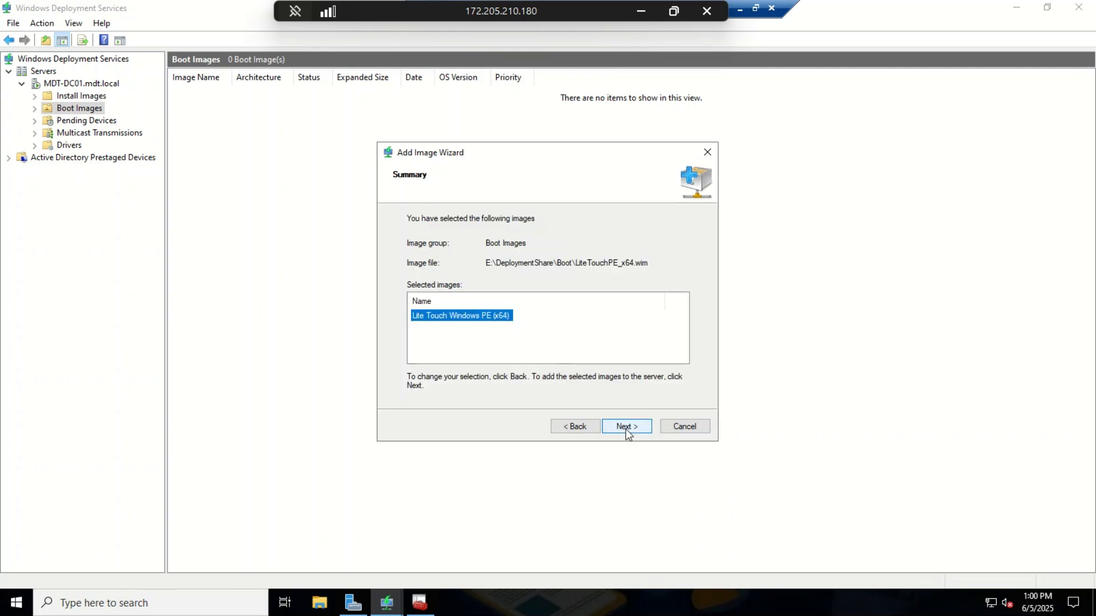
left_click(627, 433)
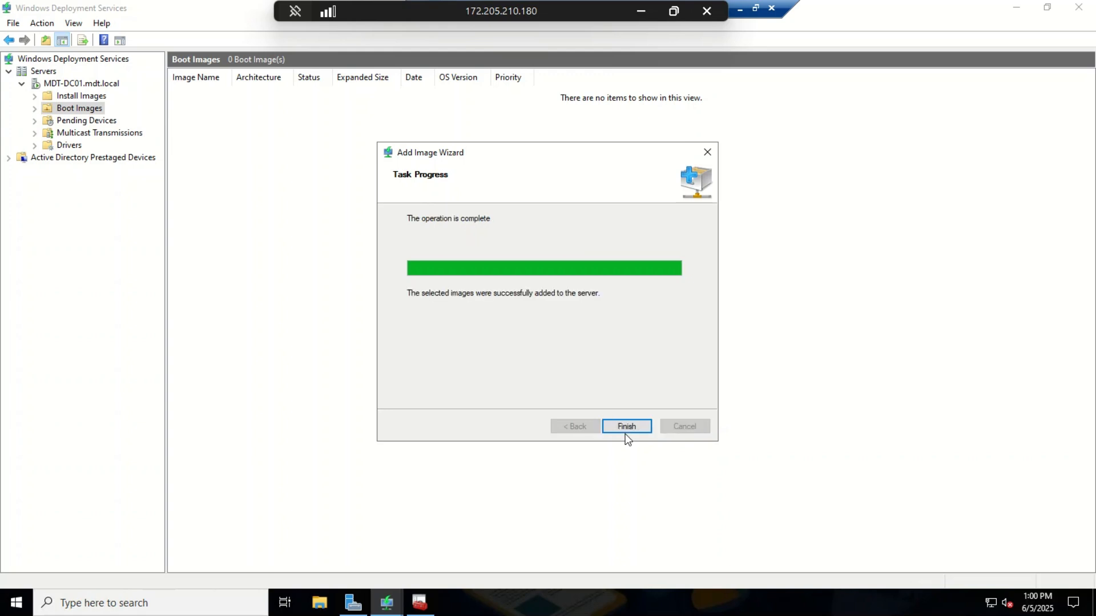
left_click(626, 427)
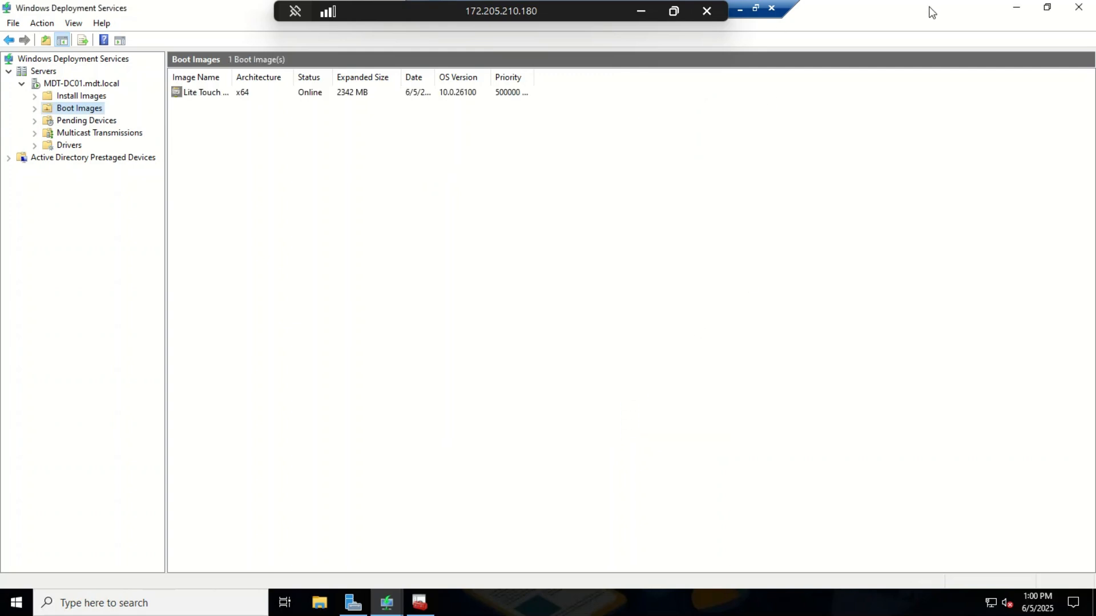
Step: Minimize WDS and the VM console, then start New > Virtual Machine on host DC-01
left_click(1015, 9)
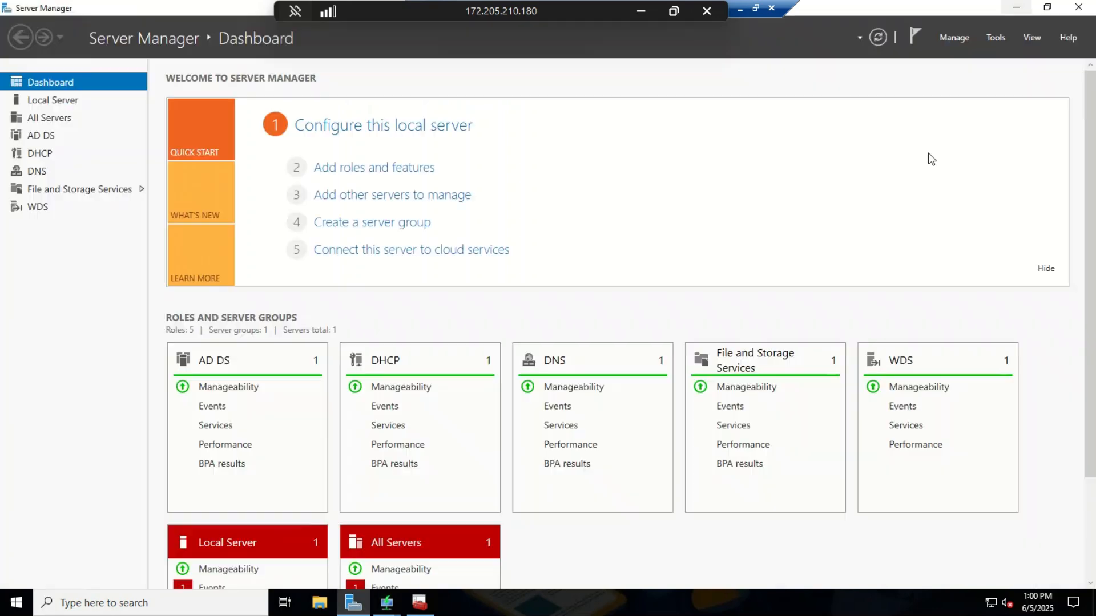
left_click(740, 12)
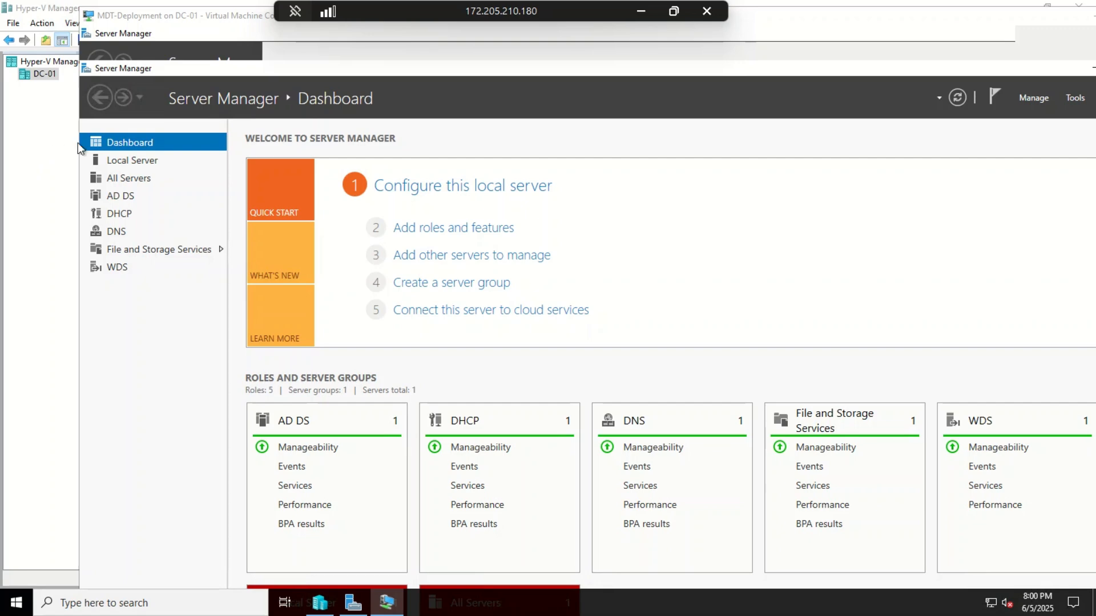
left_click(1094, 16)
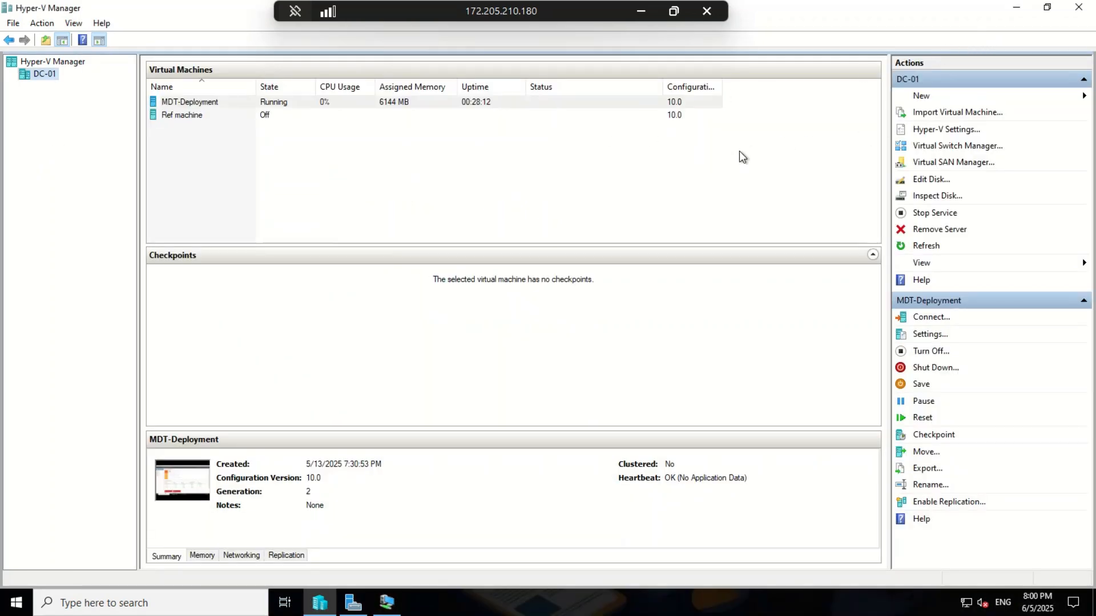
left_click(373, 191)
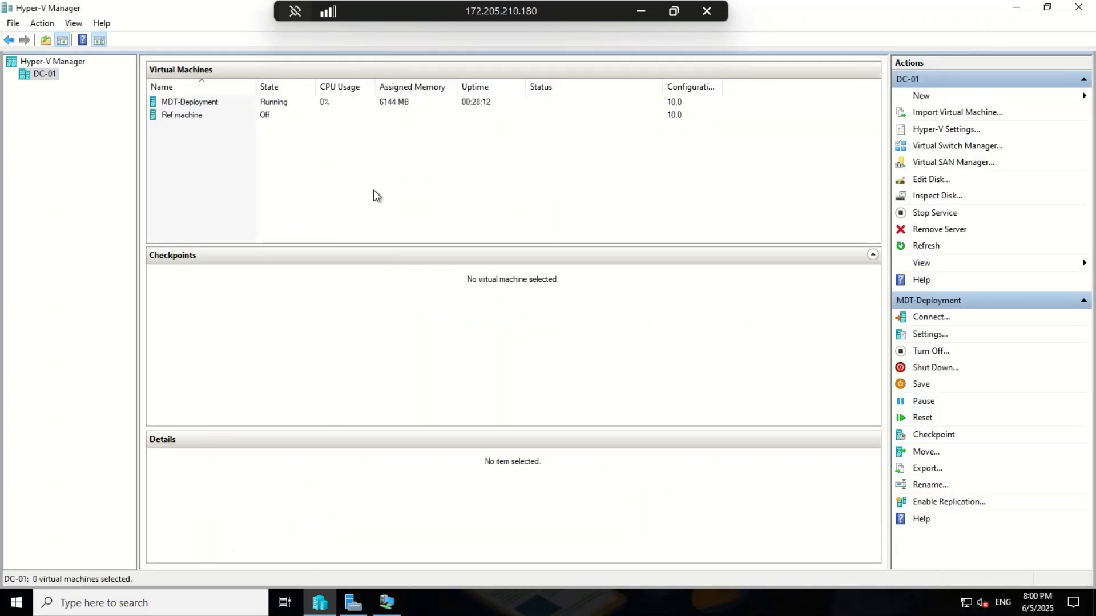
left_click(920, 97)
left_click(1013, 99)
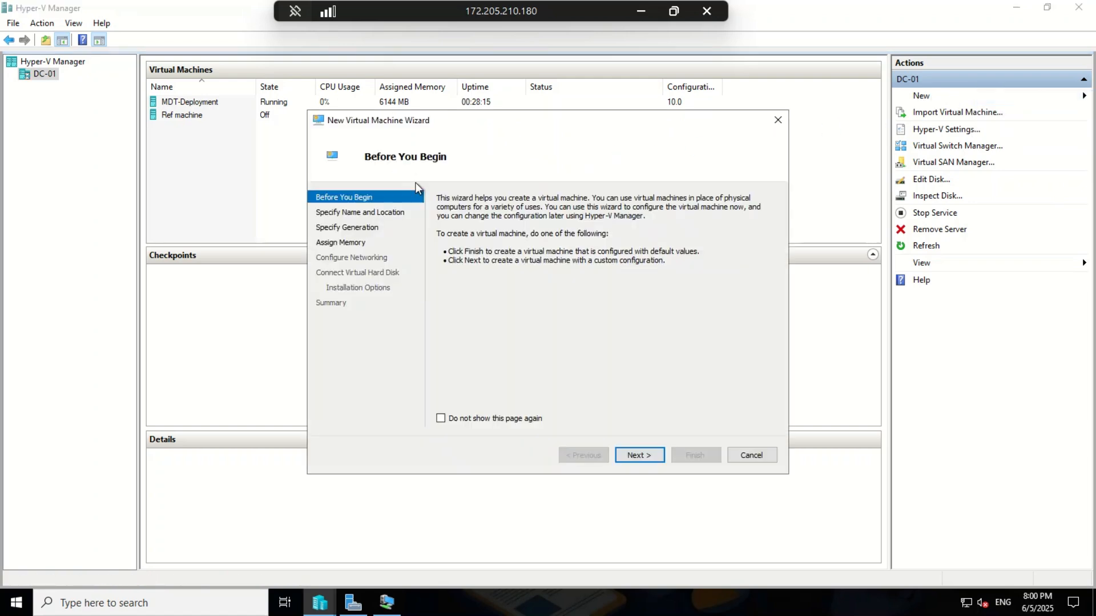
Step: Name the virtual machine Test_Device_1 and make it Generation 2
left_click(639, 454)
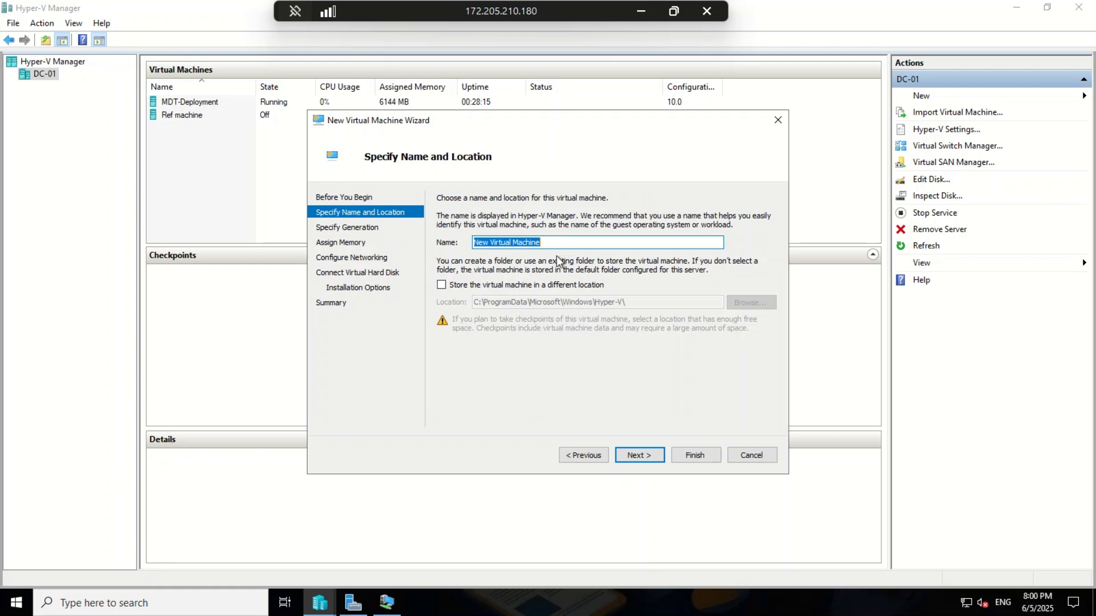
type("Test_Device")
type("_1")
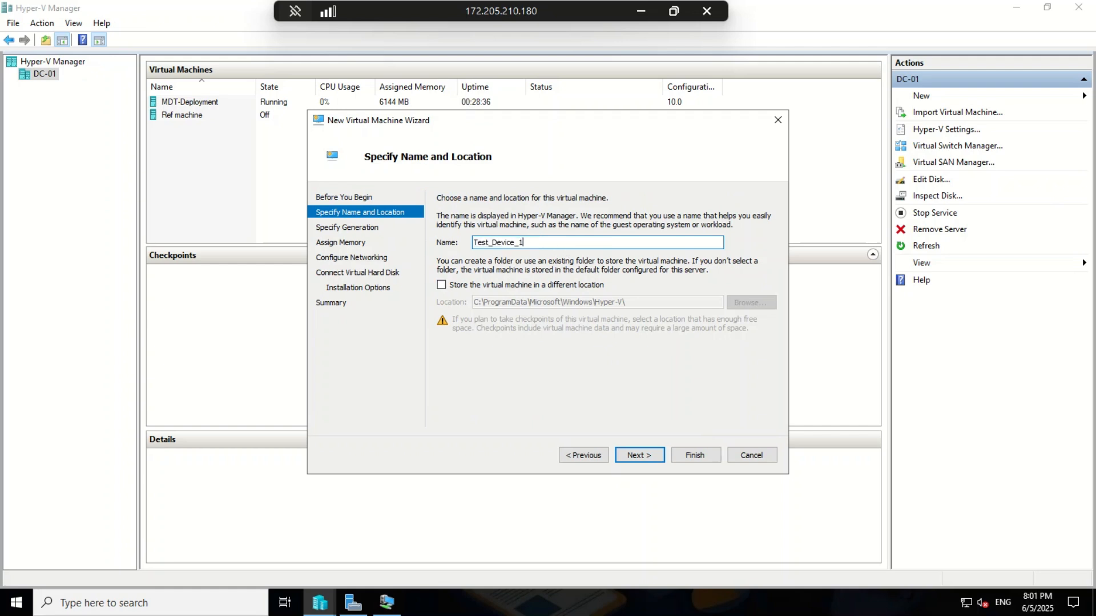
left_click(643, 457)
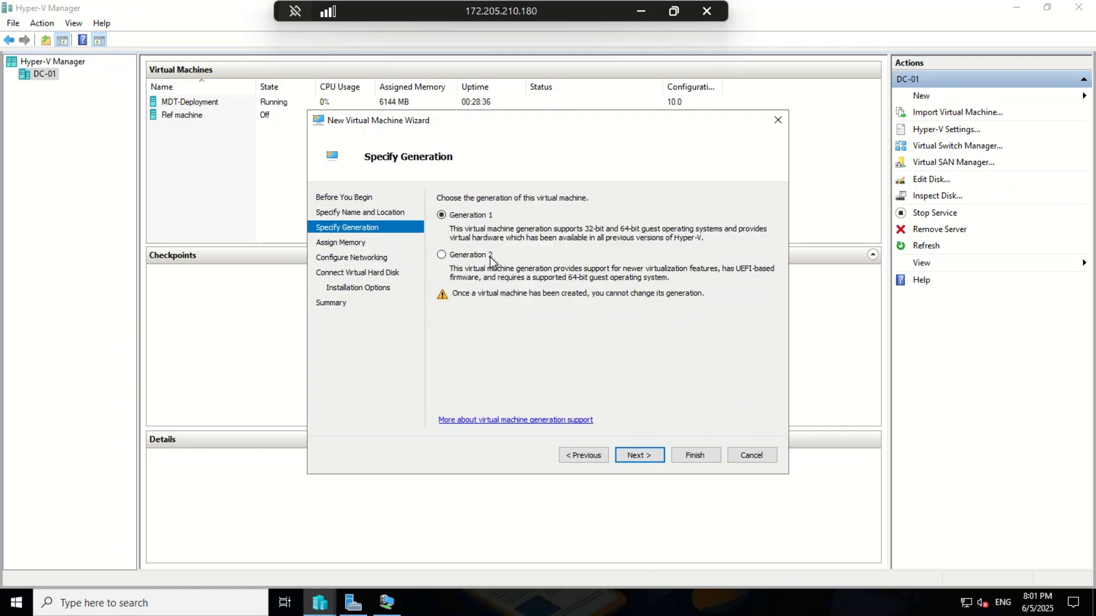
left_click(446, 253)
left_click(627, 457)
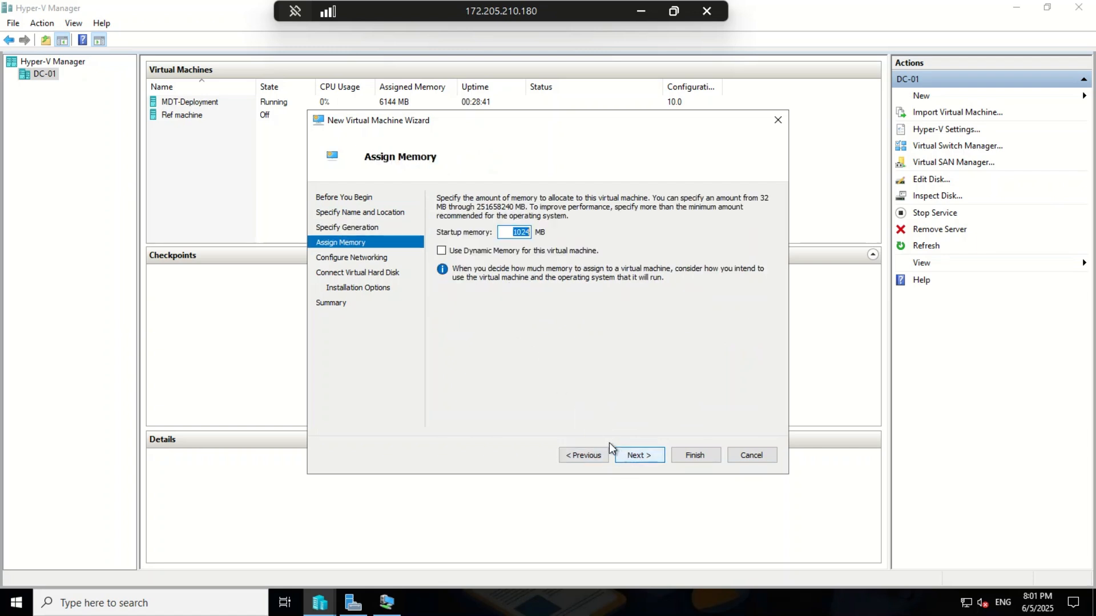
Step: Set startup memory to 2048 MB and return to the Configure Networking page
double_click(516, 231)
type("2048")
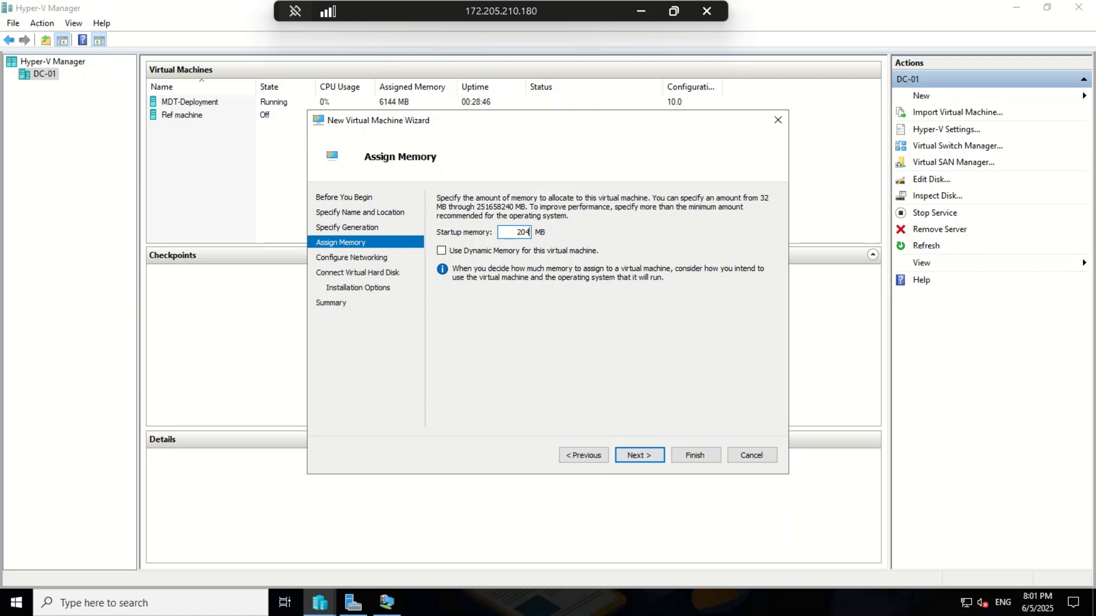
left_click(647, 458)
left_click(646, 458)
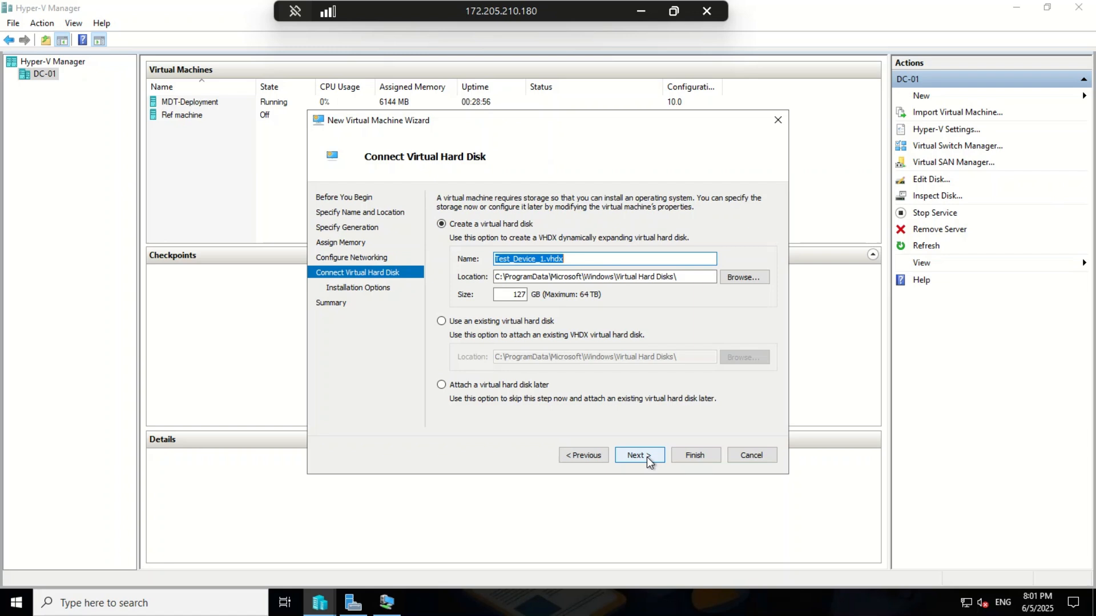
left_click(598, 456)
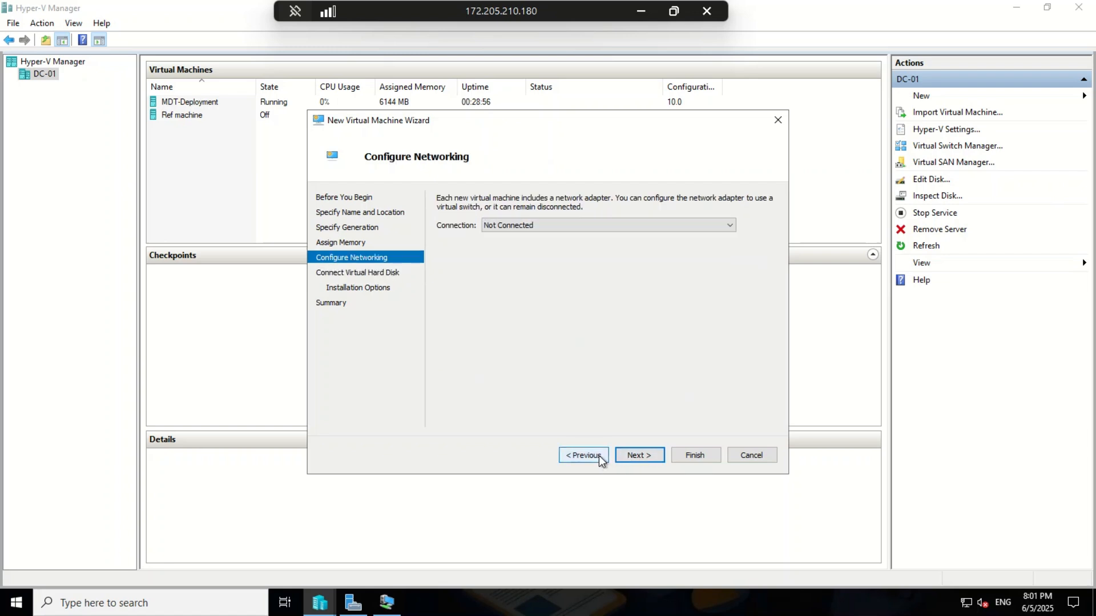
Step: Connect the new VM's network to the MDT-VS virtual switch
left_click(547, 225)
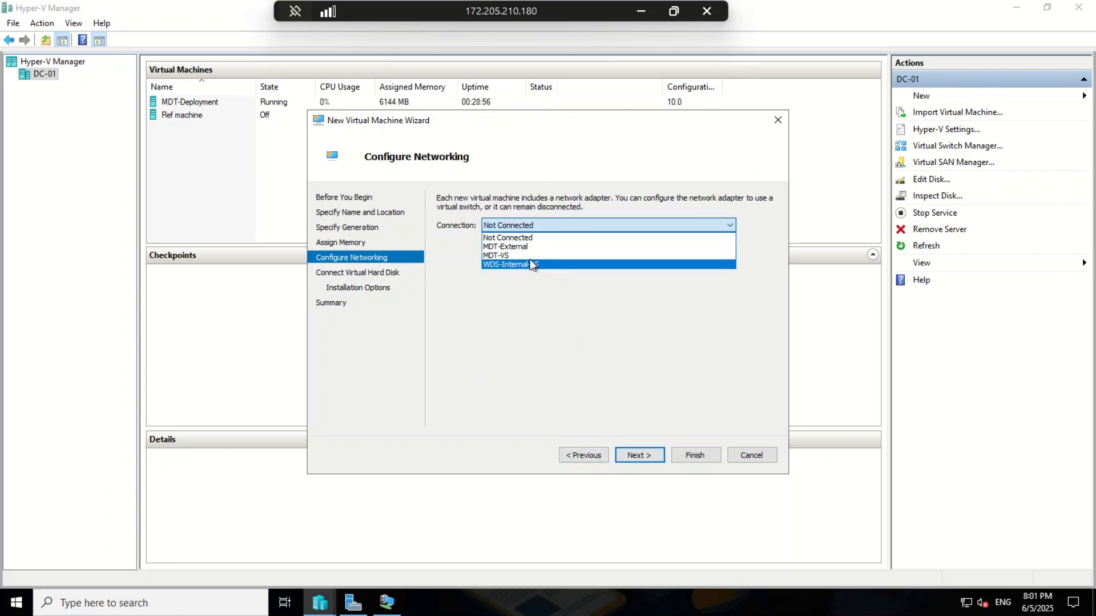
left_click(529, 256)
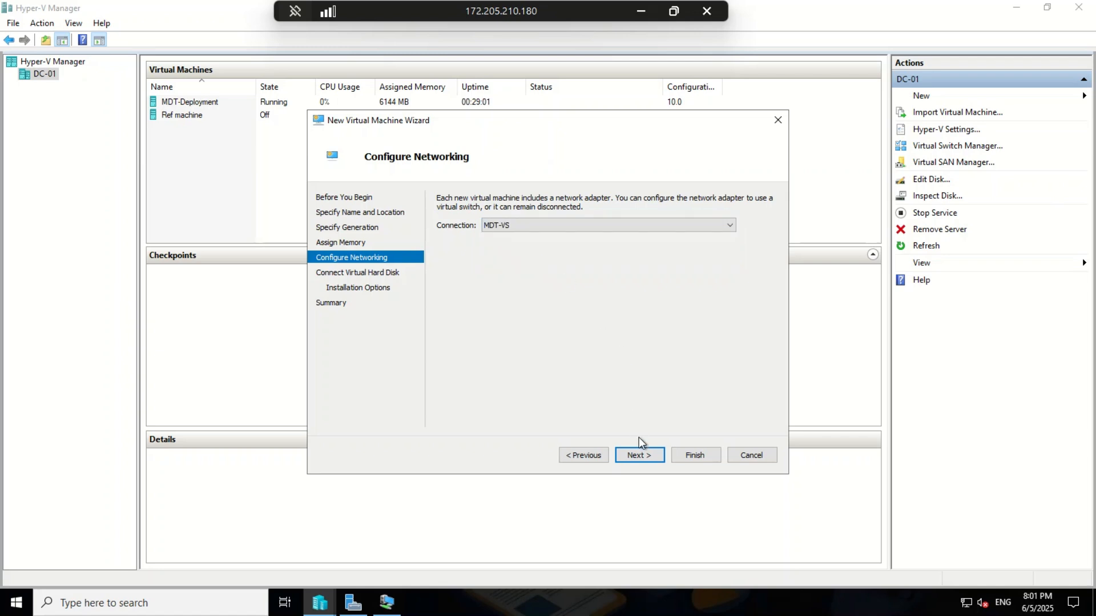
left_click(637, 456)
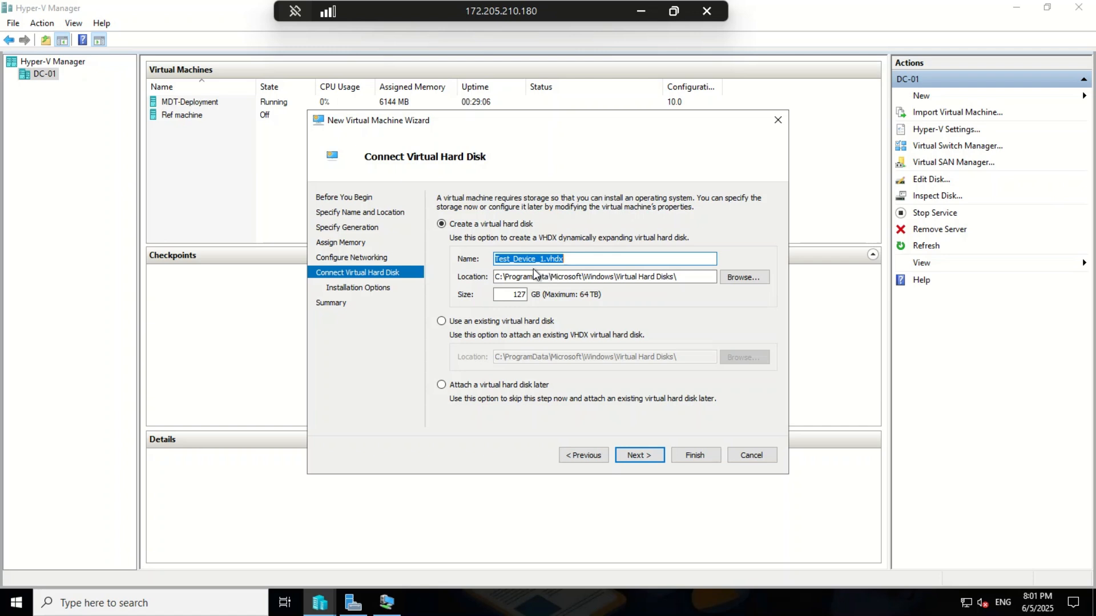
Step: Set the virtual hard disk size to 40 GB and append Test_Device_1 to its location path
double_click(519, 295)
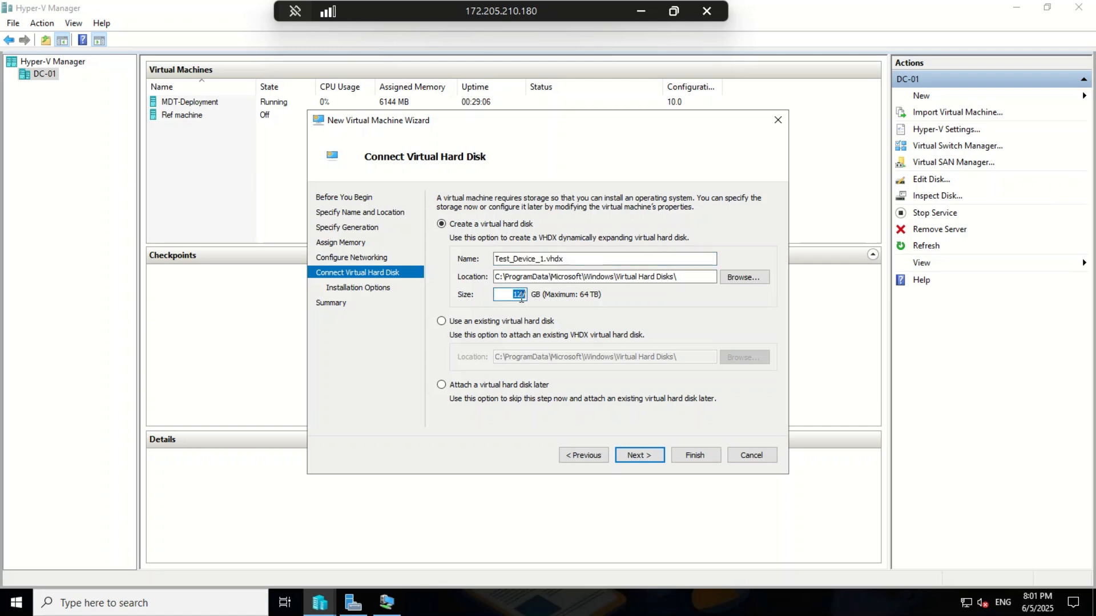
type("40")
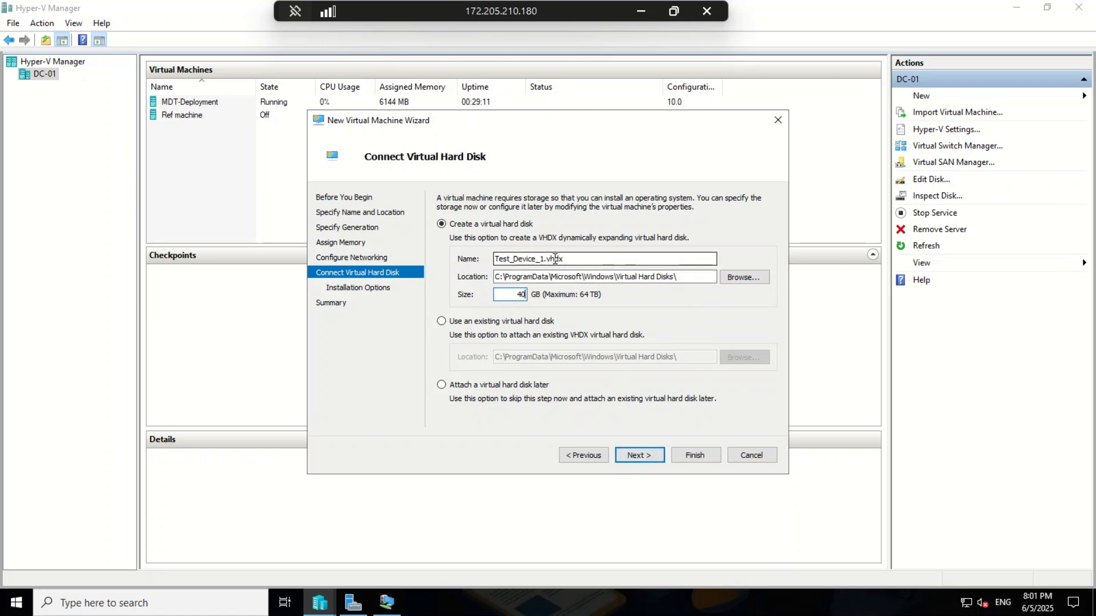
left_click_drag(540, 258, 459, 260)
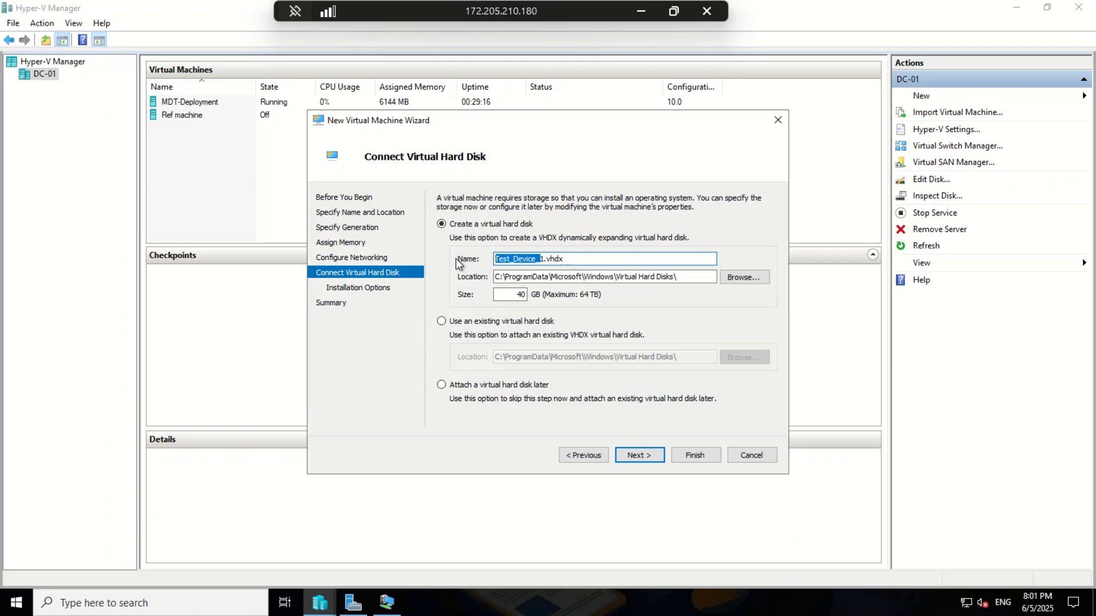
left_click_drag(544, 259, 464, 254)
key("ctrl+c")
left_click(692, 276)
key("ctrl+v")
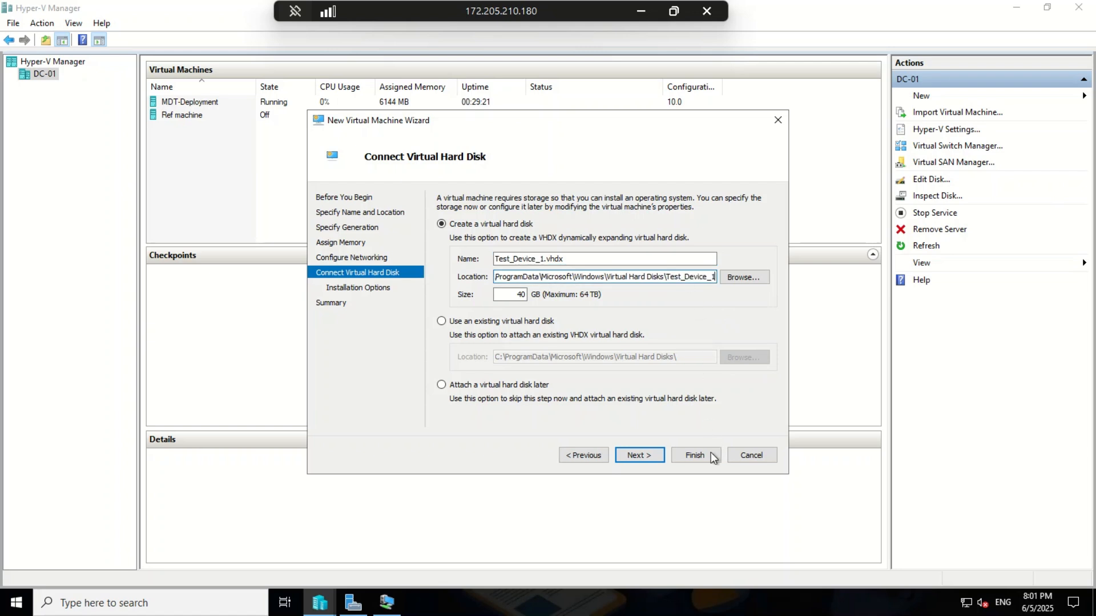
Step: Choose installation from a network-based installation server and finish creating Test_Device_1
left_click(633, 455)
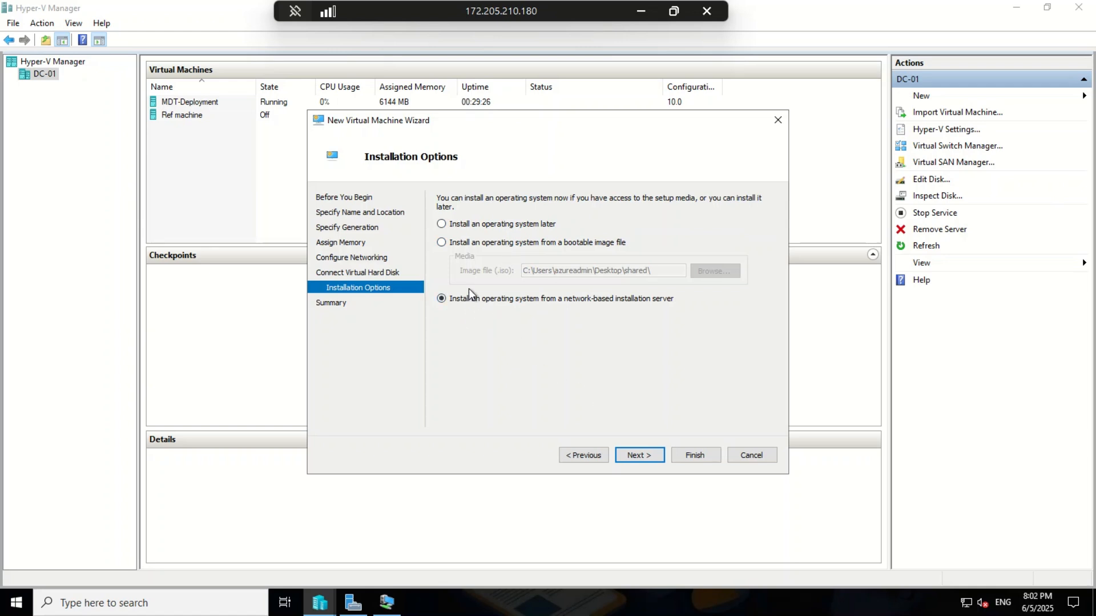
left_click(646, 455)
left_click(697, 460)
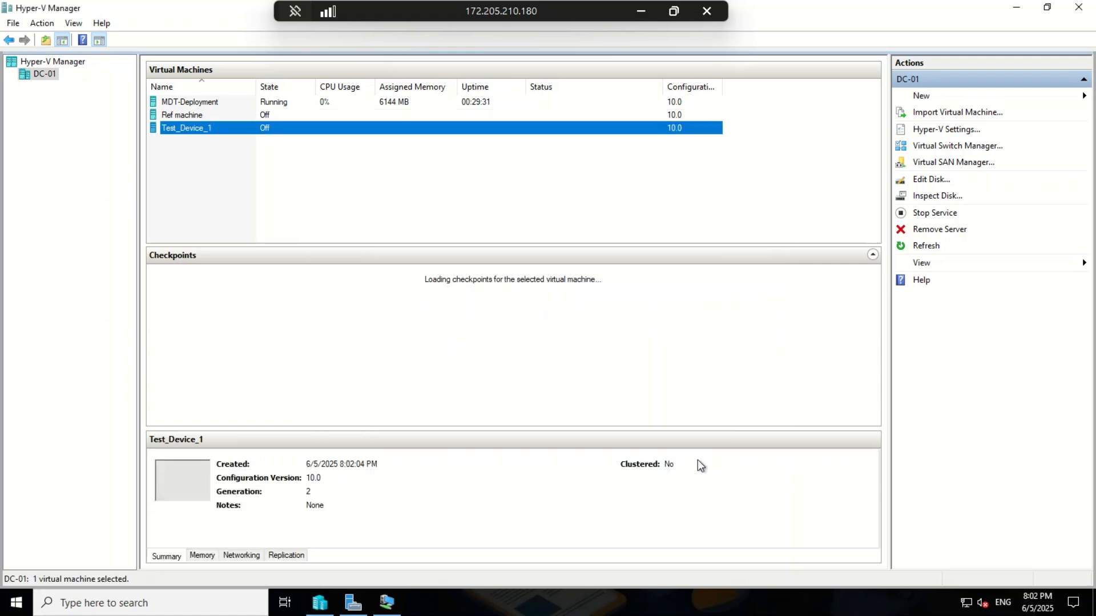
Step: Connect to Test_Device_1, power it on full-screen and watch the PXE boot fail with no operating system
right_click(324, 129)
left_click(352, 138)
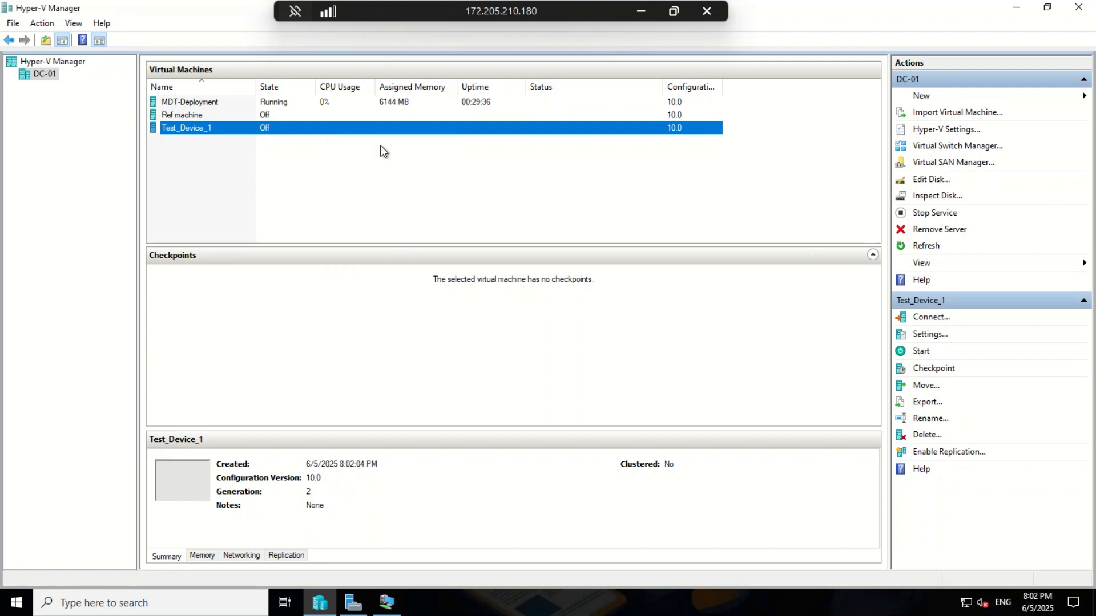
left_click(258, 245)
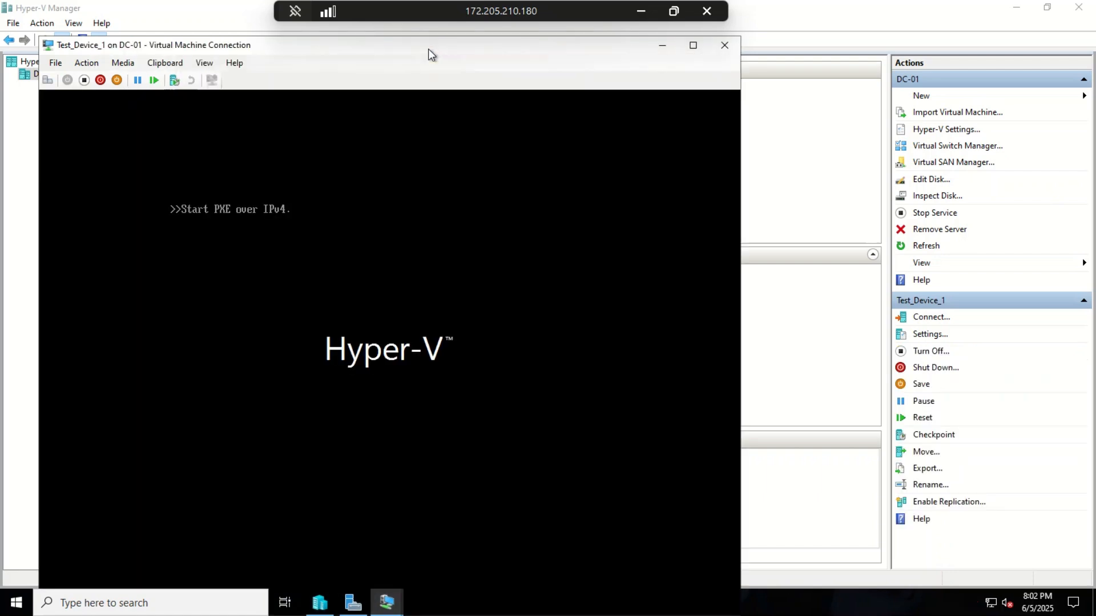
left_click(692, 46)
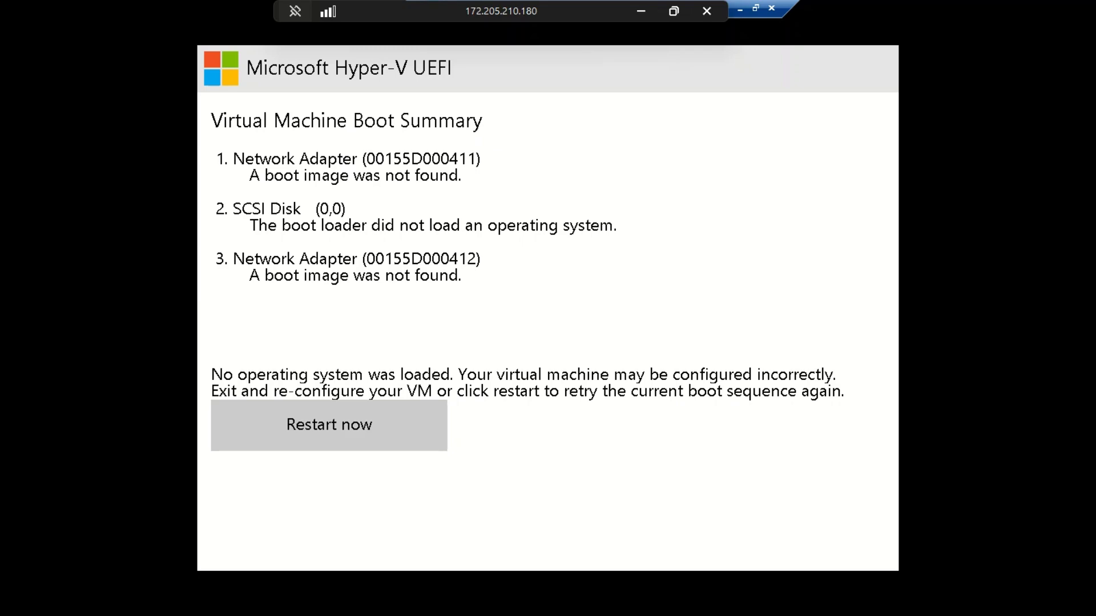
key("ctrl+alt+Break")
Step: Add a second network adapter to Test_Device_1 connected to WDS-Internal-VS and save the settings
left_click(927, 334)
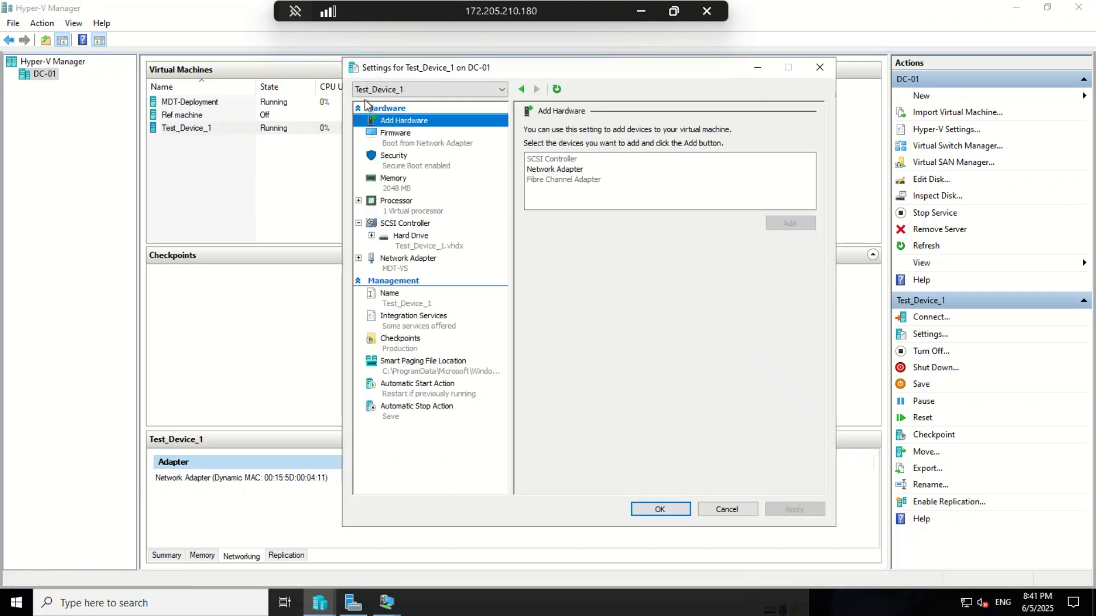
left_click(542, 169)
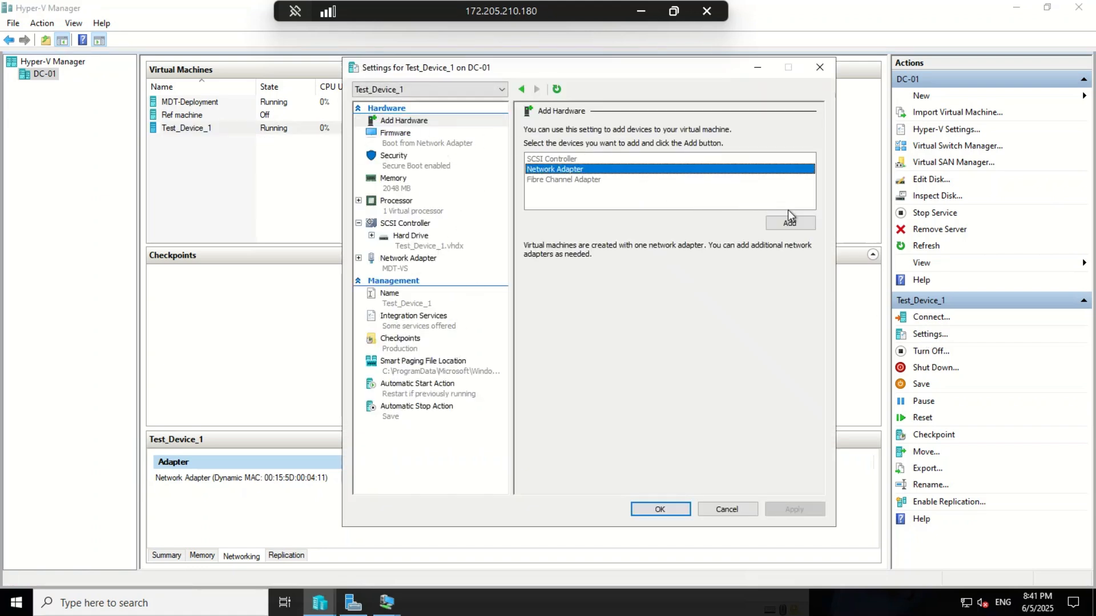
left_click(789, 218)
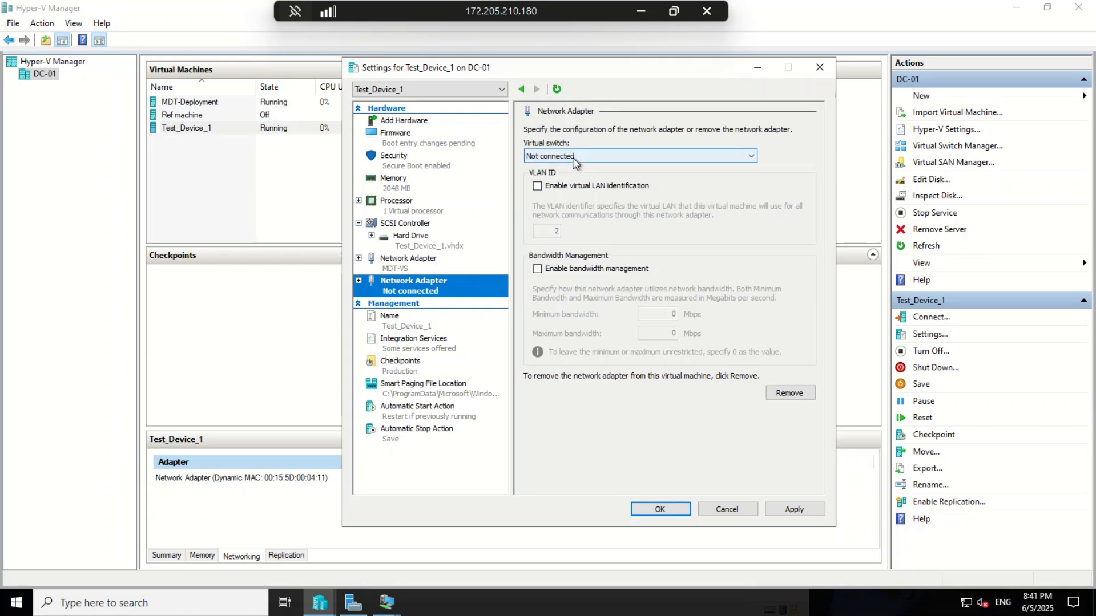
left_click(570, 156)
left_click(571, 196)
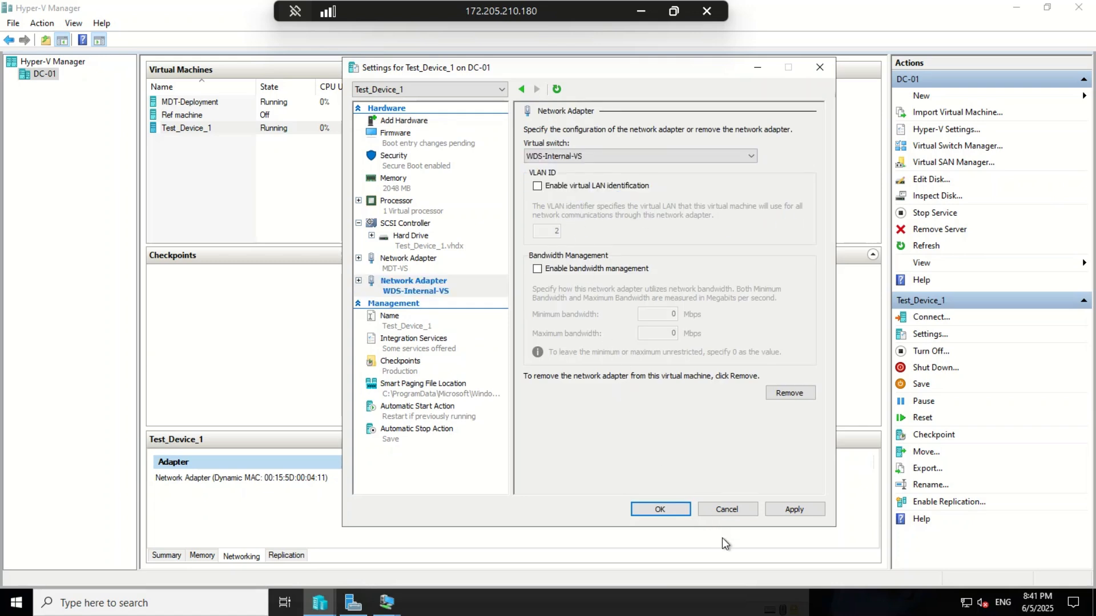
left_click(786, 509)
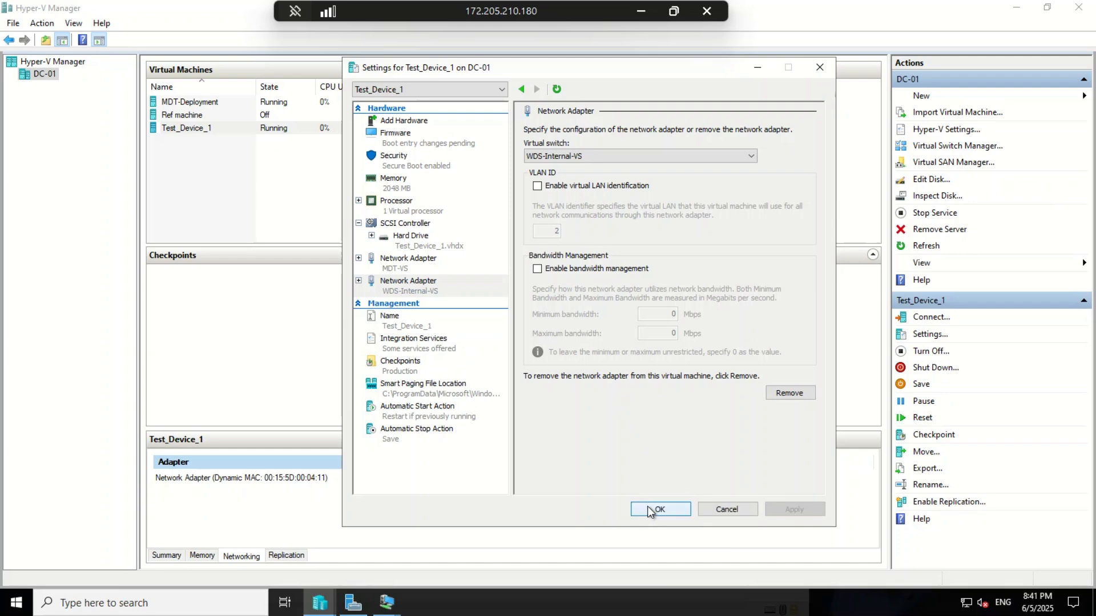
left_click(647, 507)
Step: Turn off Test_Device_1 and reopen its console connection
right_click(236, 130)
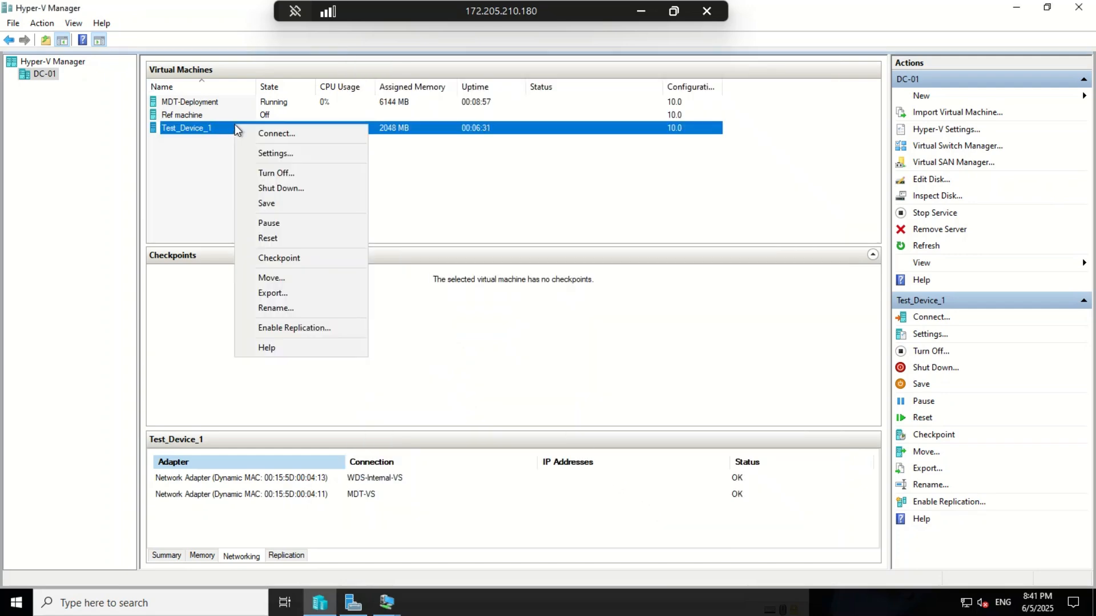
left_click(279, 172)
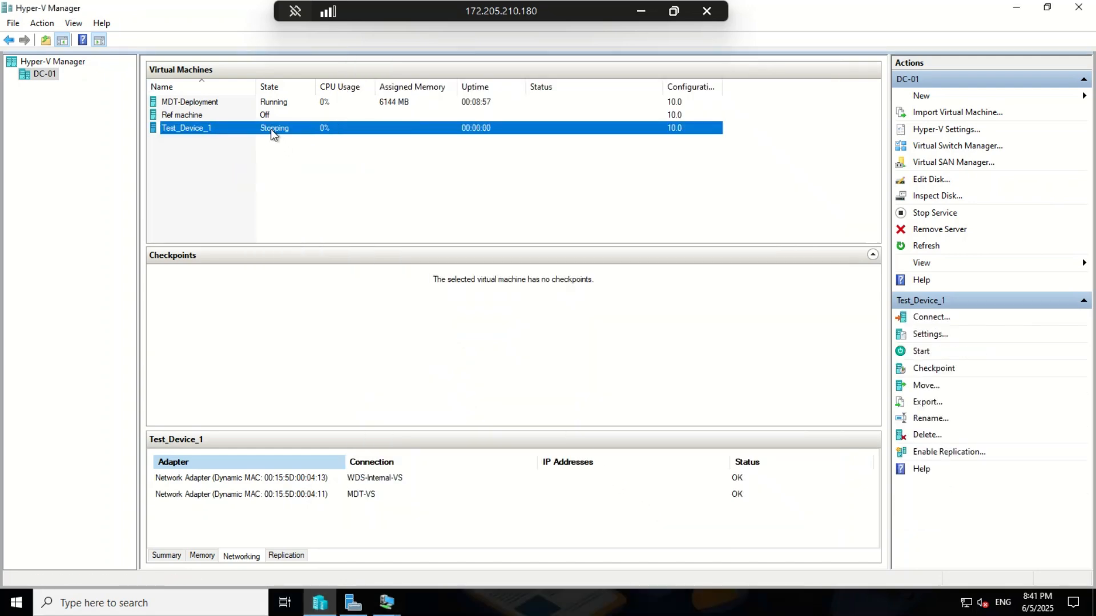
right_click(271, 129)
left_click(309, 140)
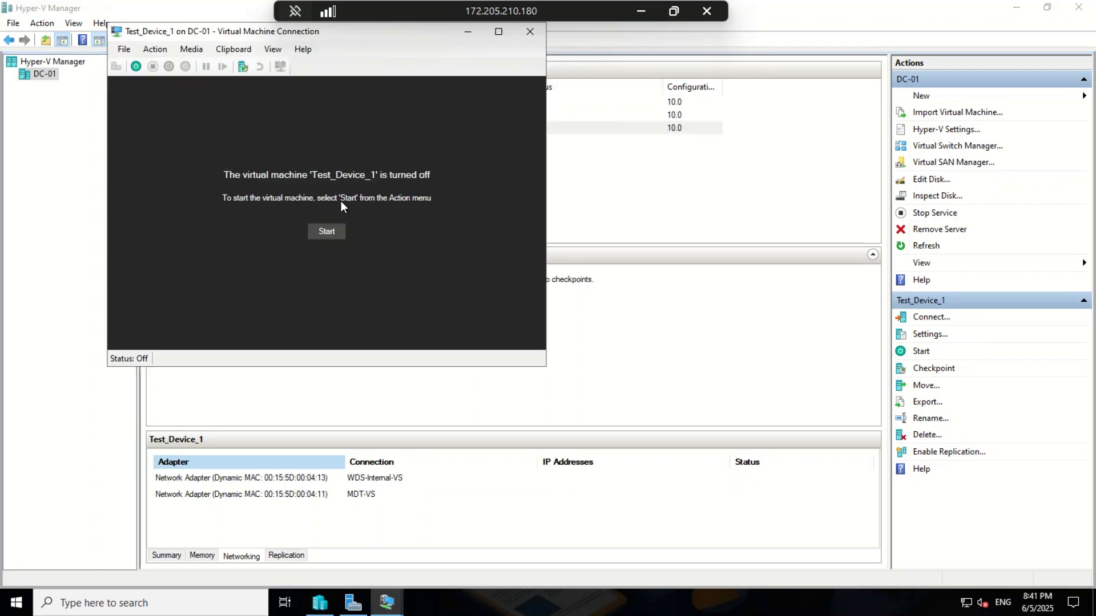
Step: Start Test_Device_1 full-screen, watch PXE boot fail with TFTP error PXE-E23, then turn it off
left_click(332, 230)
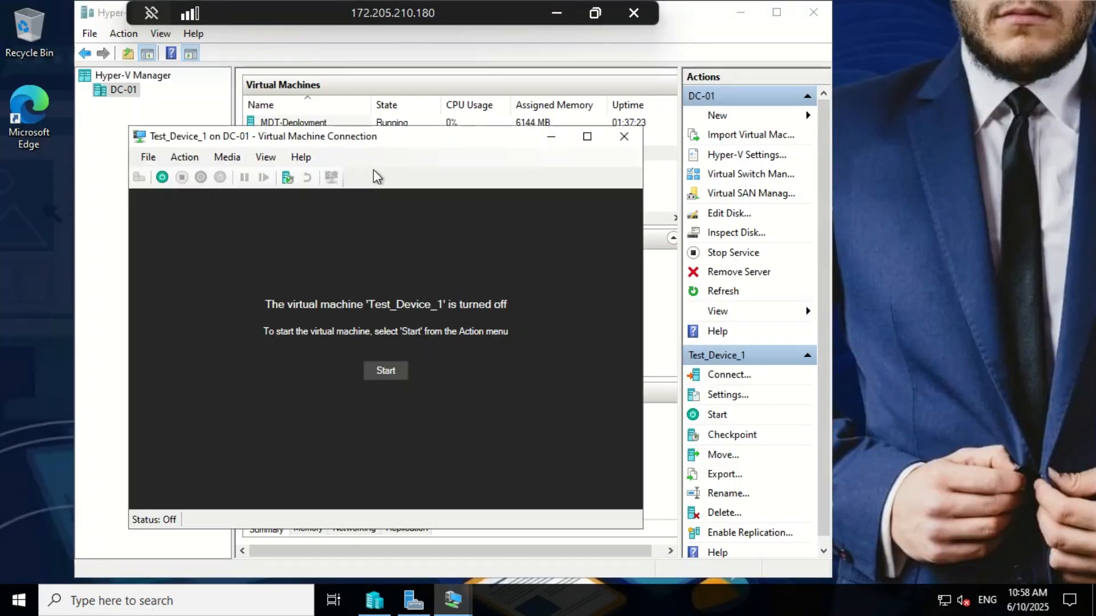
left_click(371, 371)
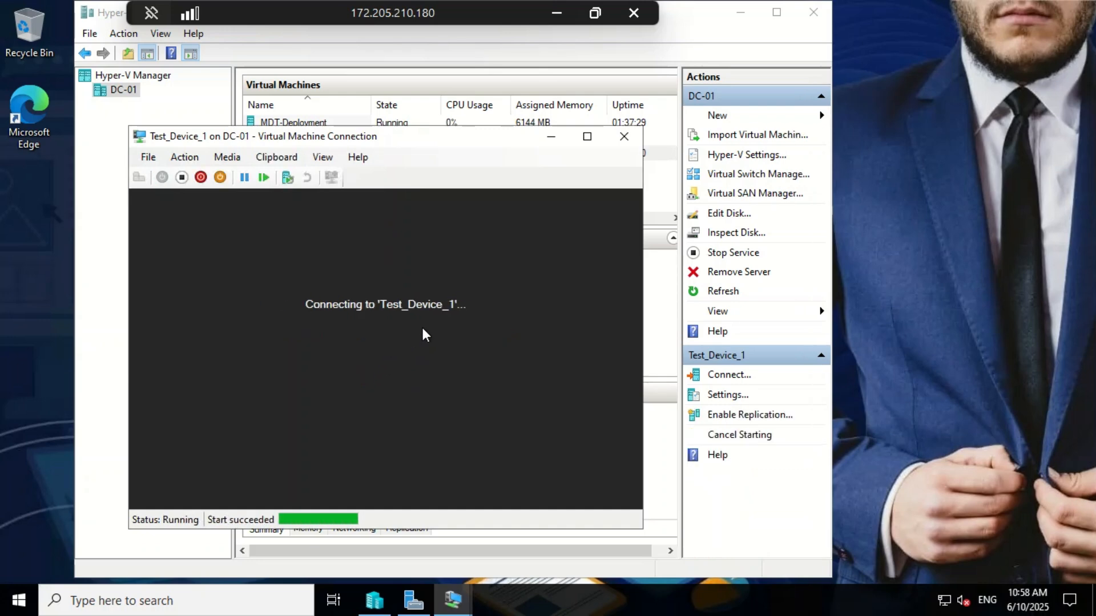
left_click(588, 135)
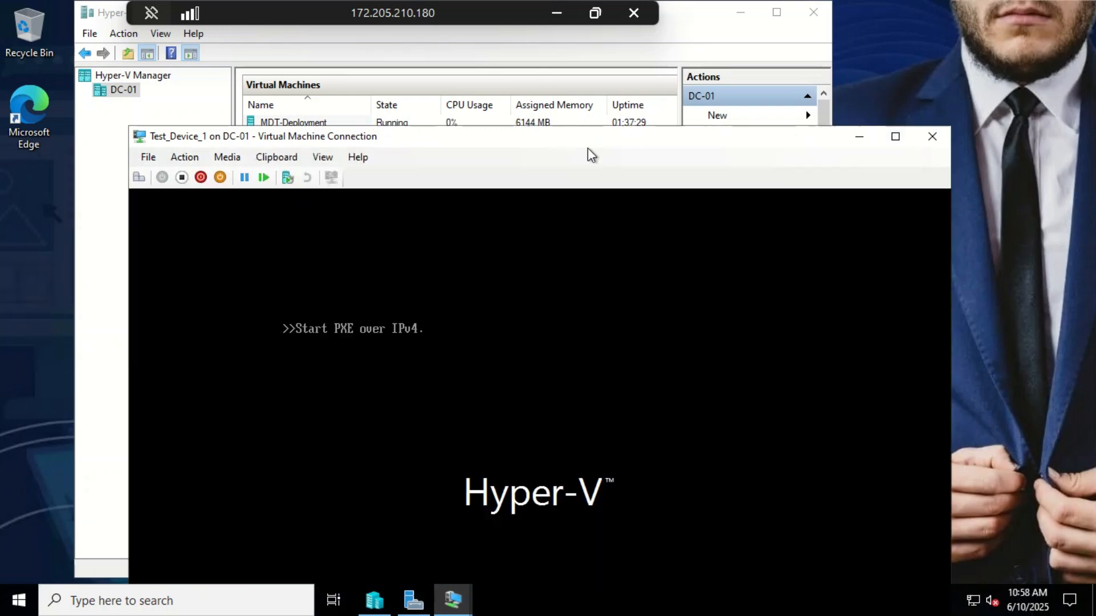
left_click_drag(580, 132, 566, 55)
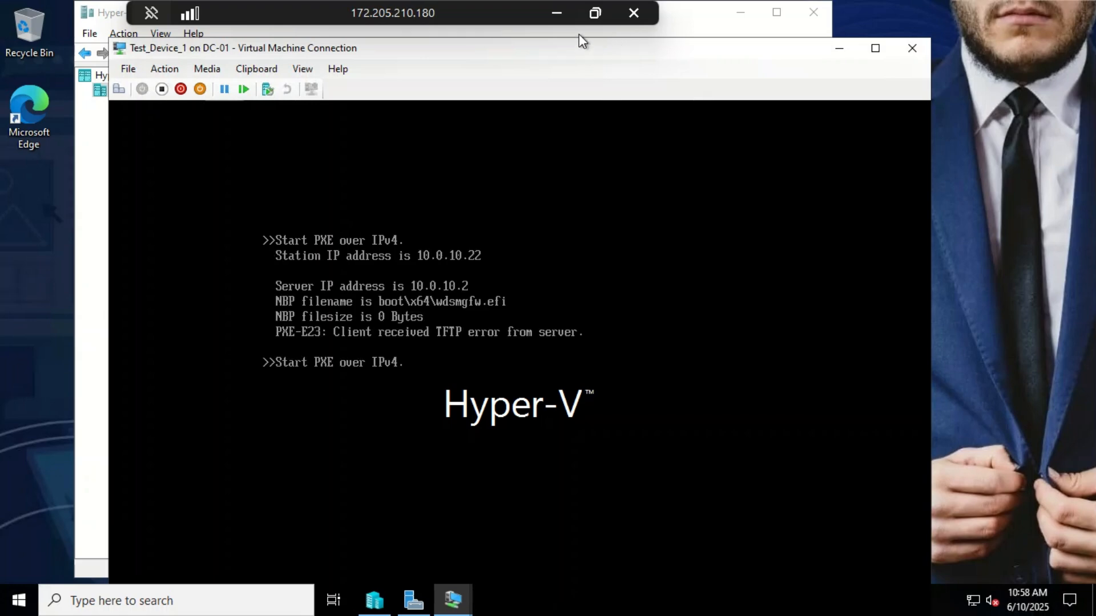
left_click_drag(578, 34, 576, 19)
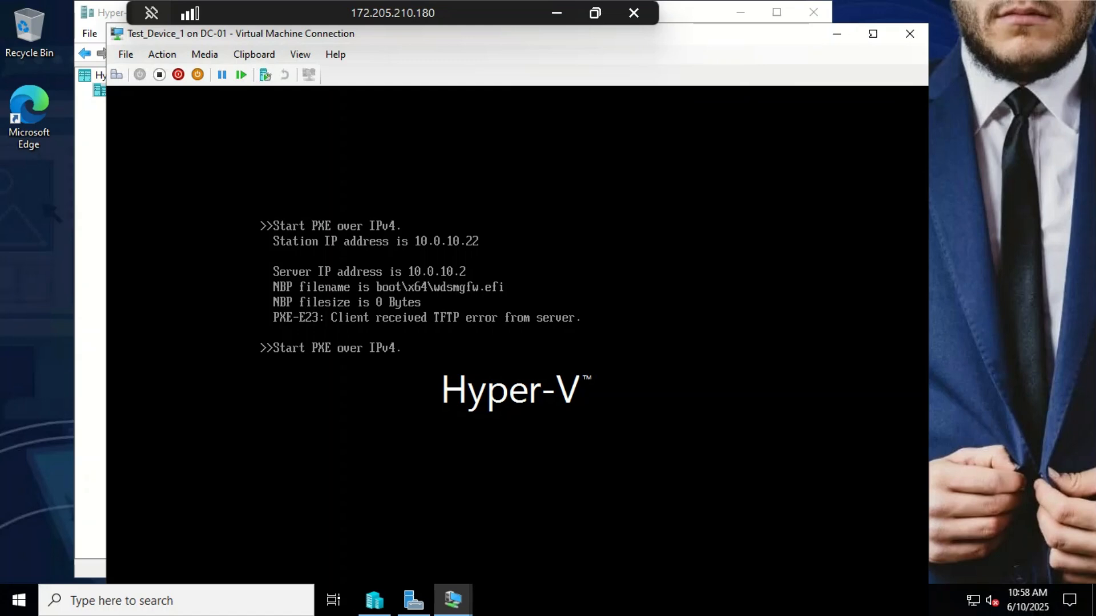
left_click(872, 33)
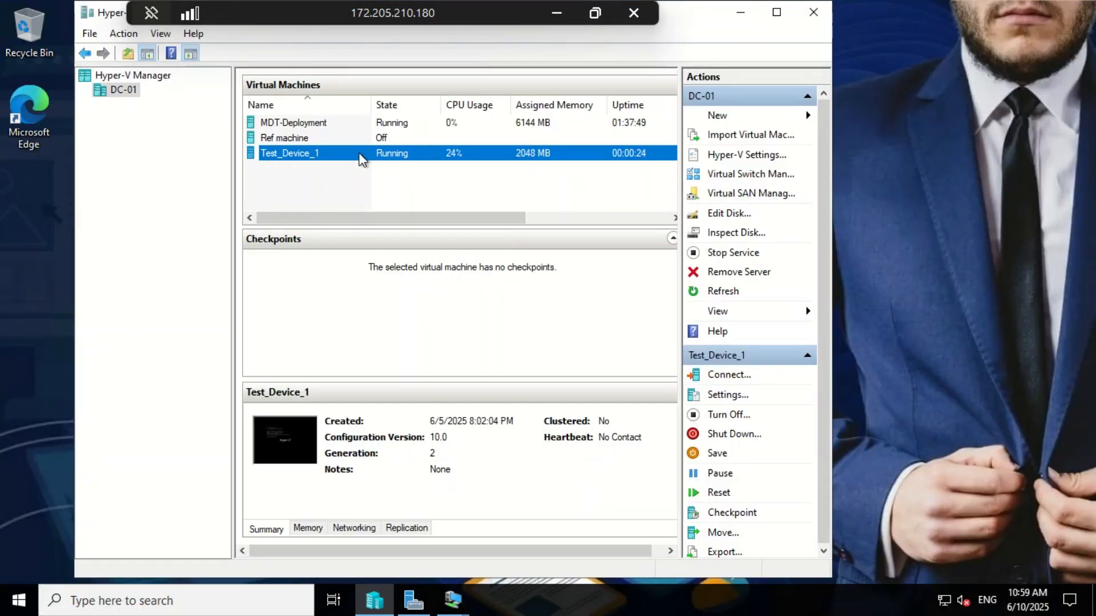
right_click(360, 153)
left_click(399, 210)
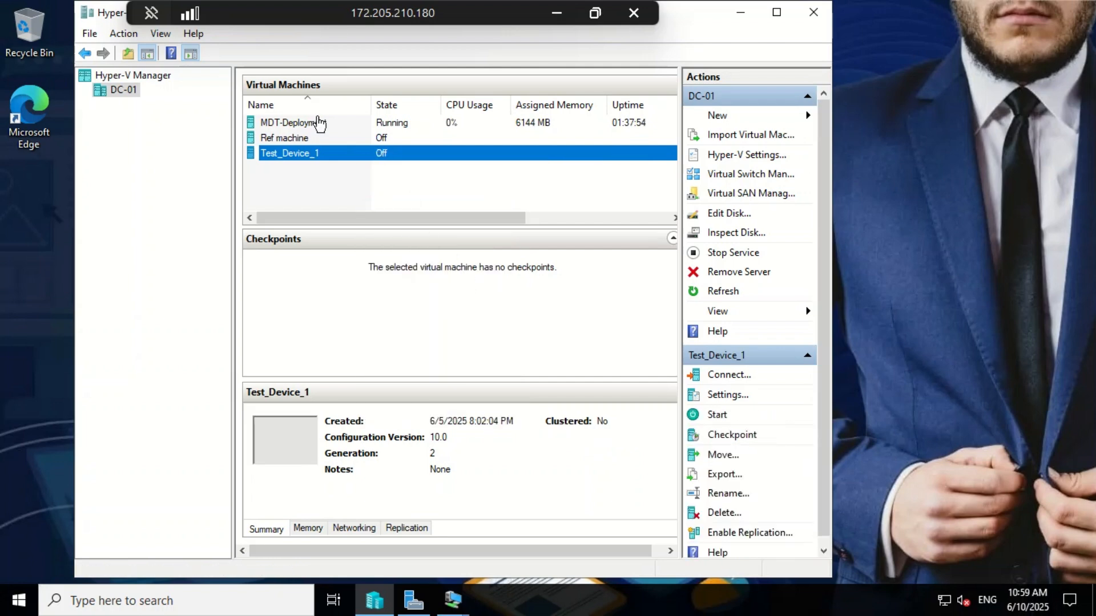
Step: Switch to the MDT-Deployment server console and minimize Deployment Workbench
left_click(453, 599)
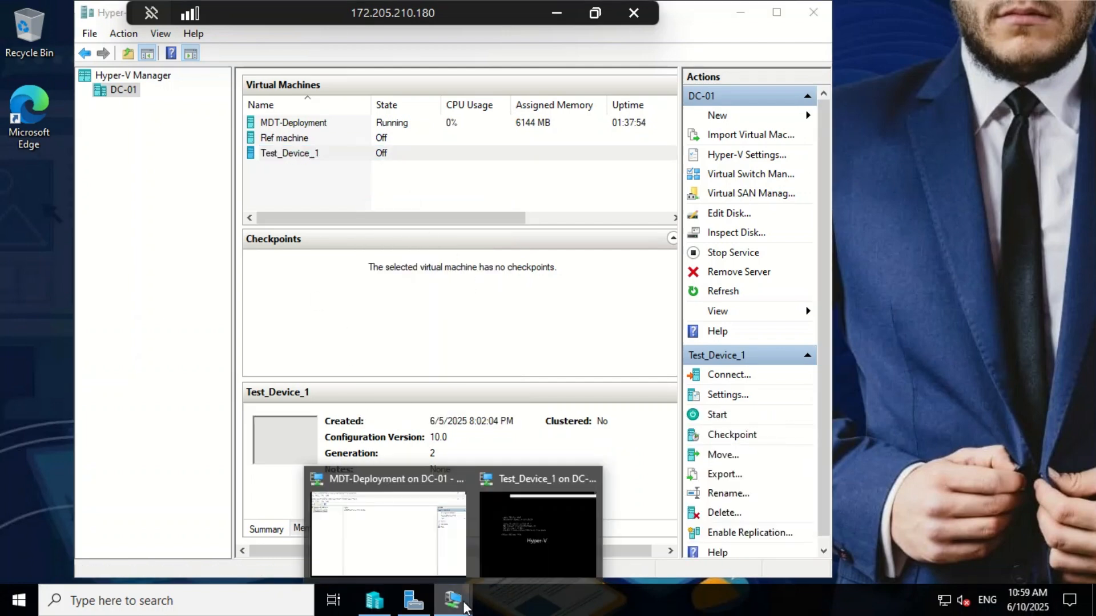
left_click(407, 539)
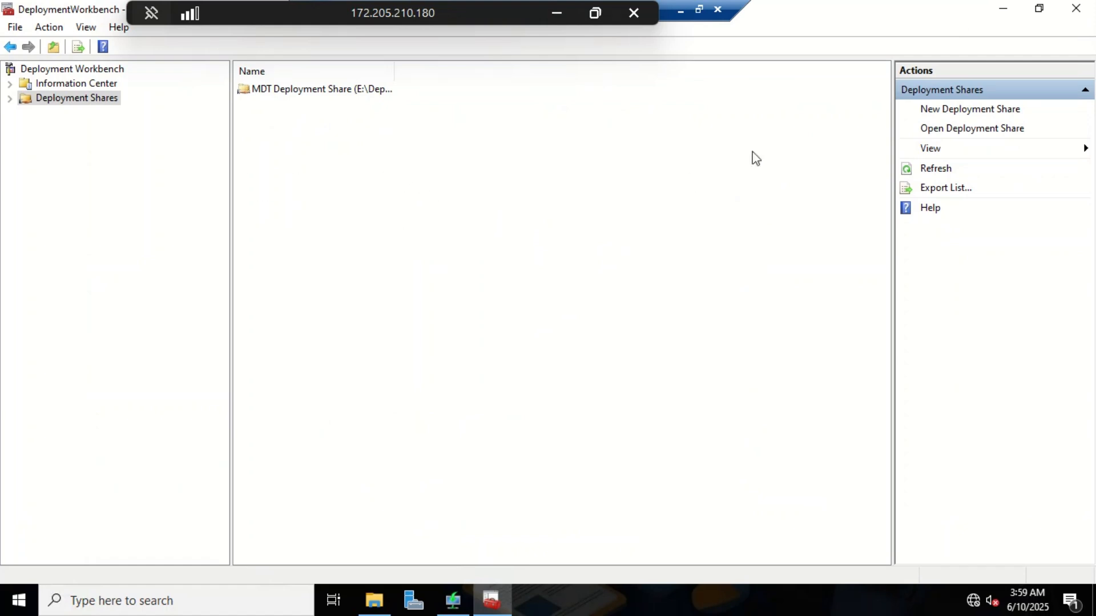
left_click(1004, 13)
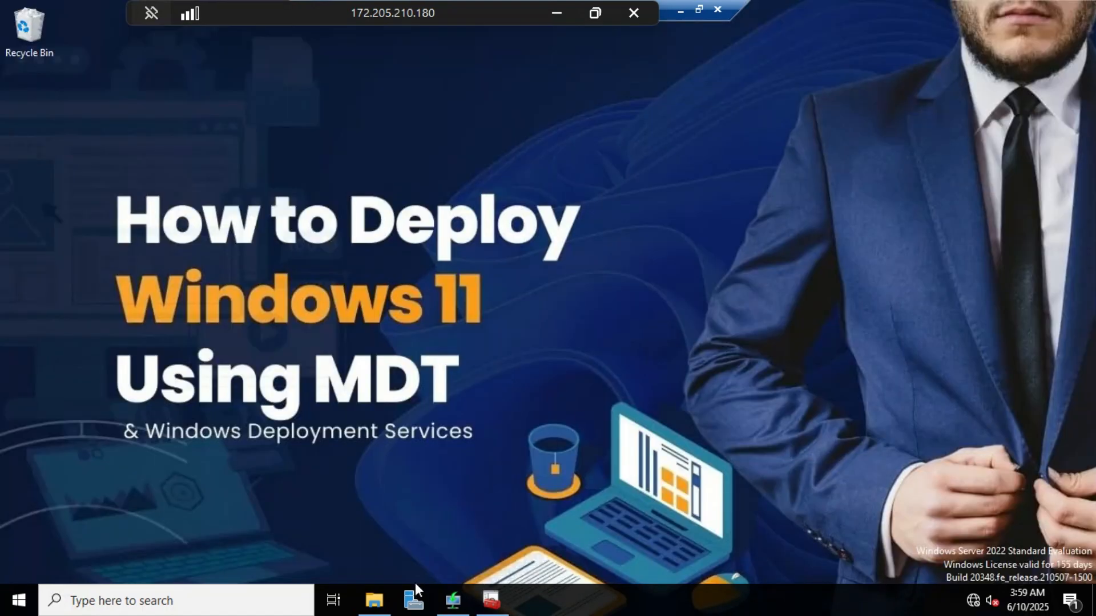
Step: Browse File Explorer to E:\RemoteInstall\Boot\x64
left_click(382, 608)
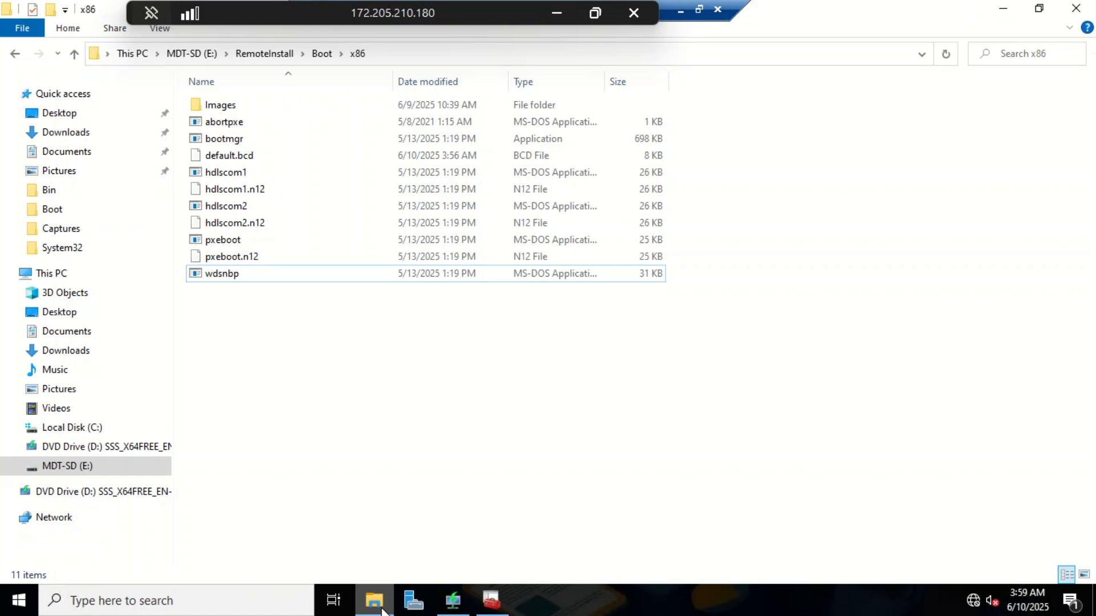
left_click(272, 52)
left_click(182, 53)
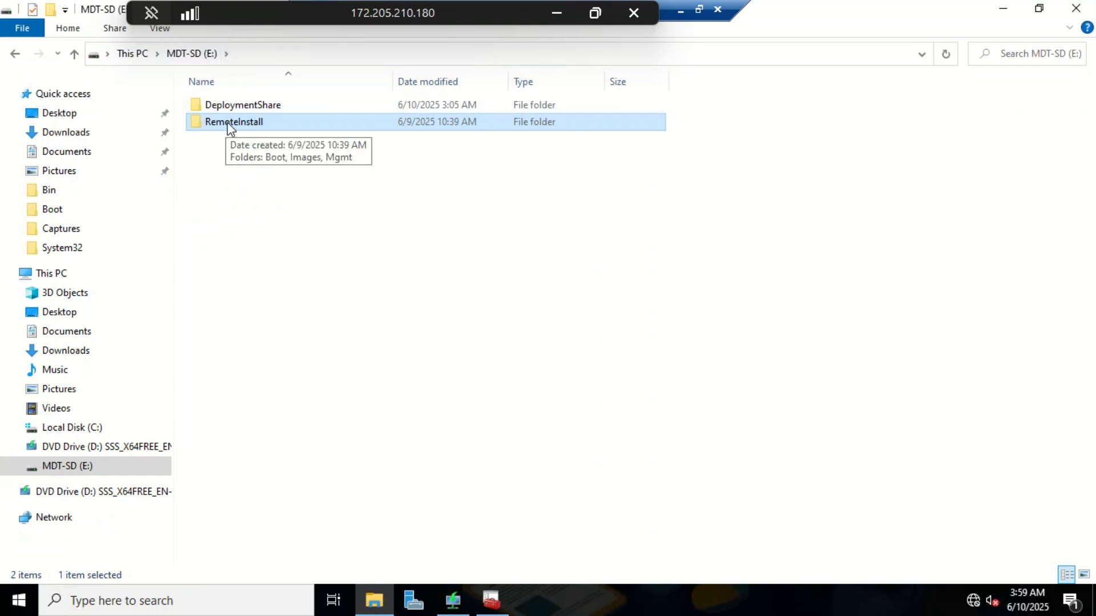
double_click(232, 126)
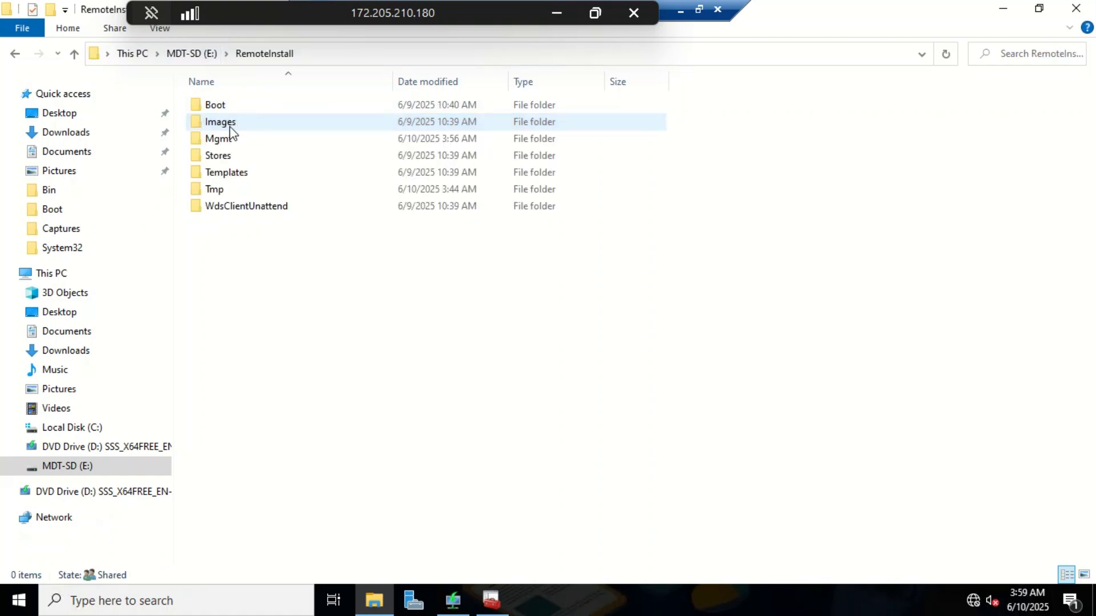
double_click(238, 107)
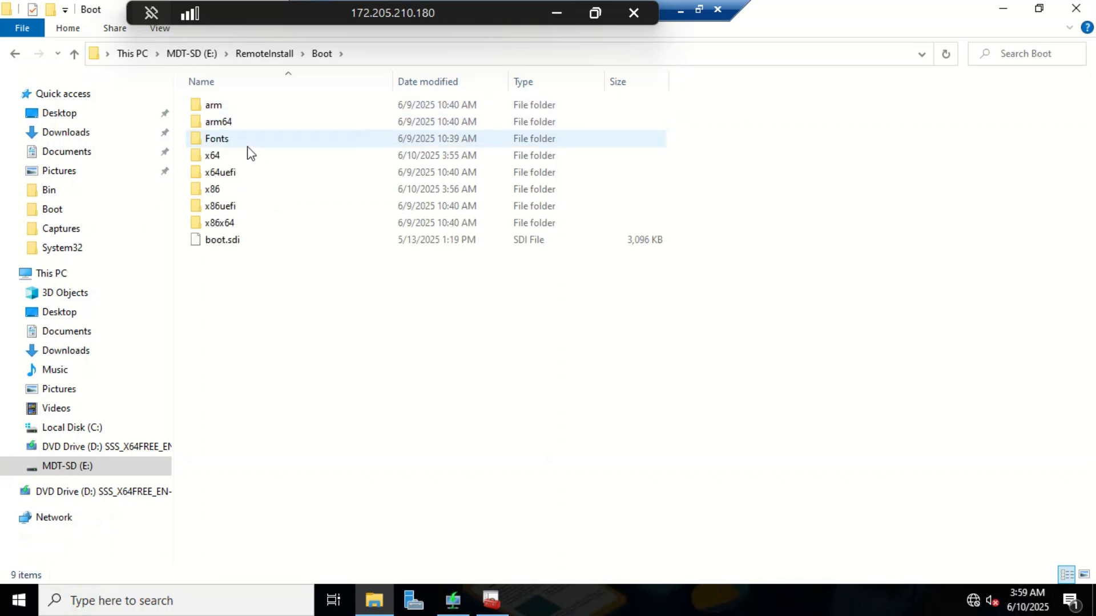
double_click(248, 157)
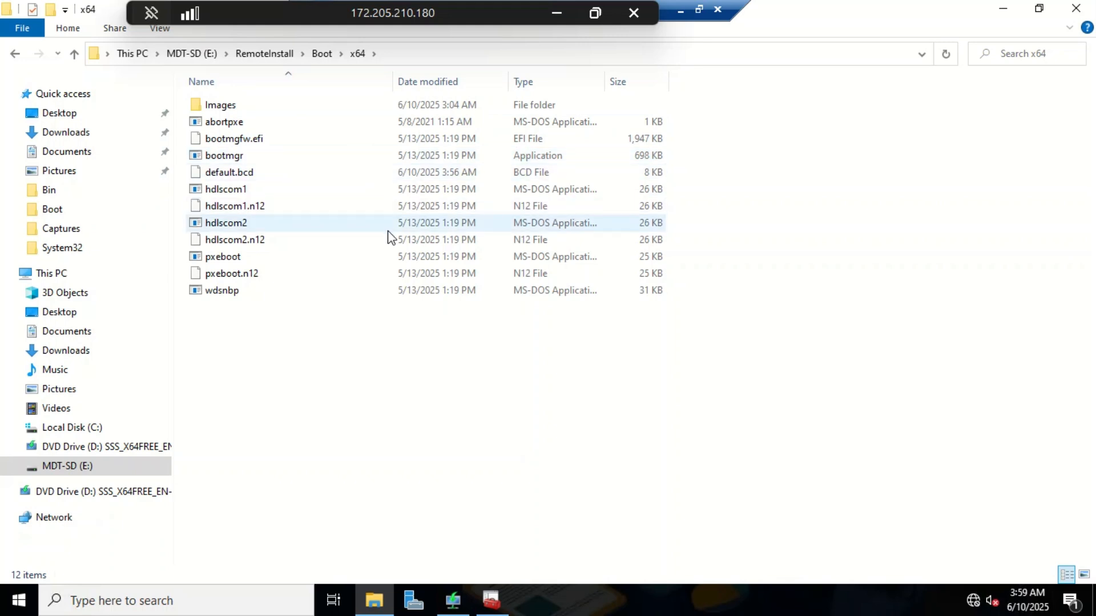
Step: Browse to the C:\Windows\System32\RemInst folder
left_click(92, 427)
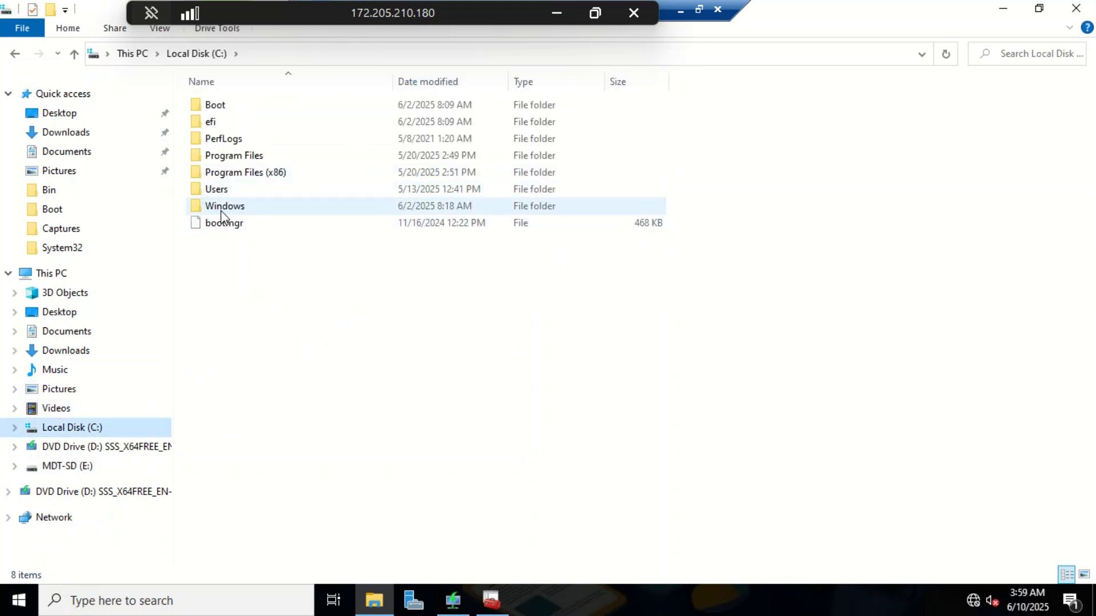
double_click(225, 209)
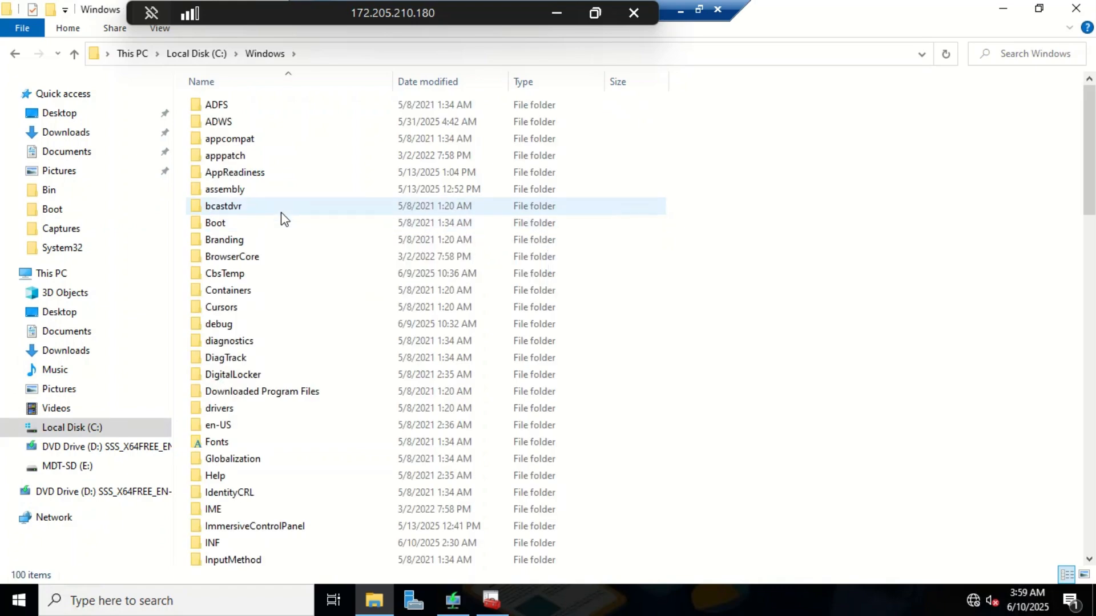
scroll(284, 218, "down", 19)
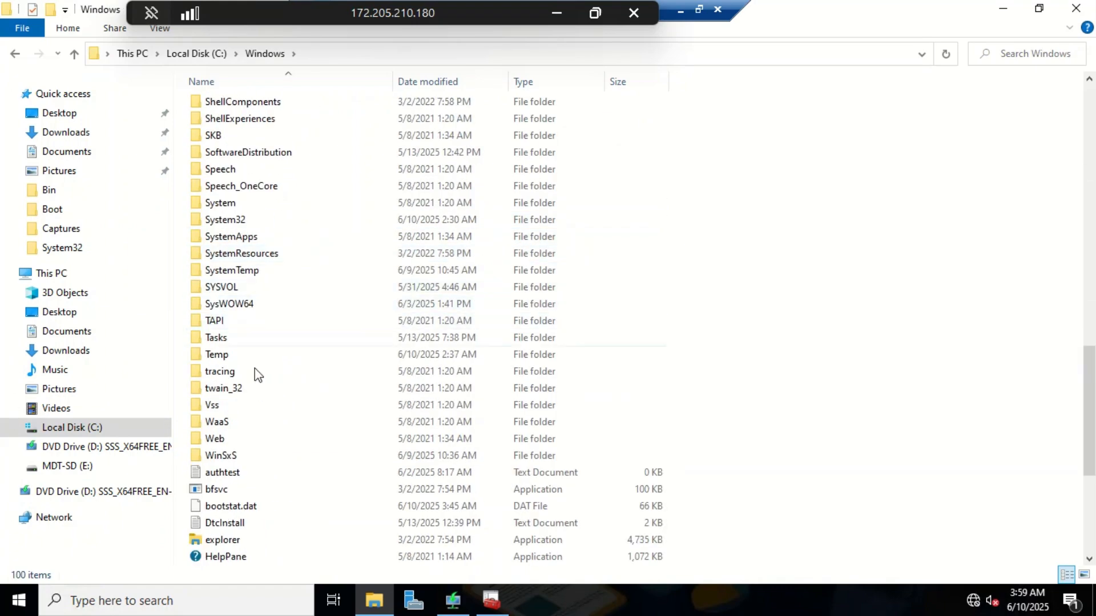
left_click(255, 219)
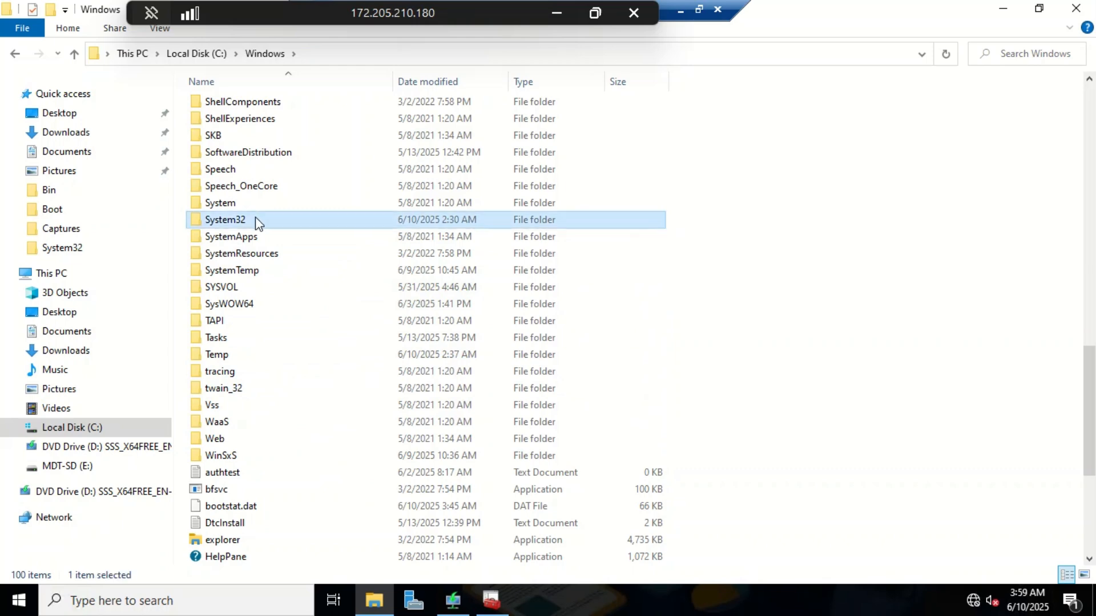
double_click(255, 220)
scroll(295, 227, "down", 9)
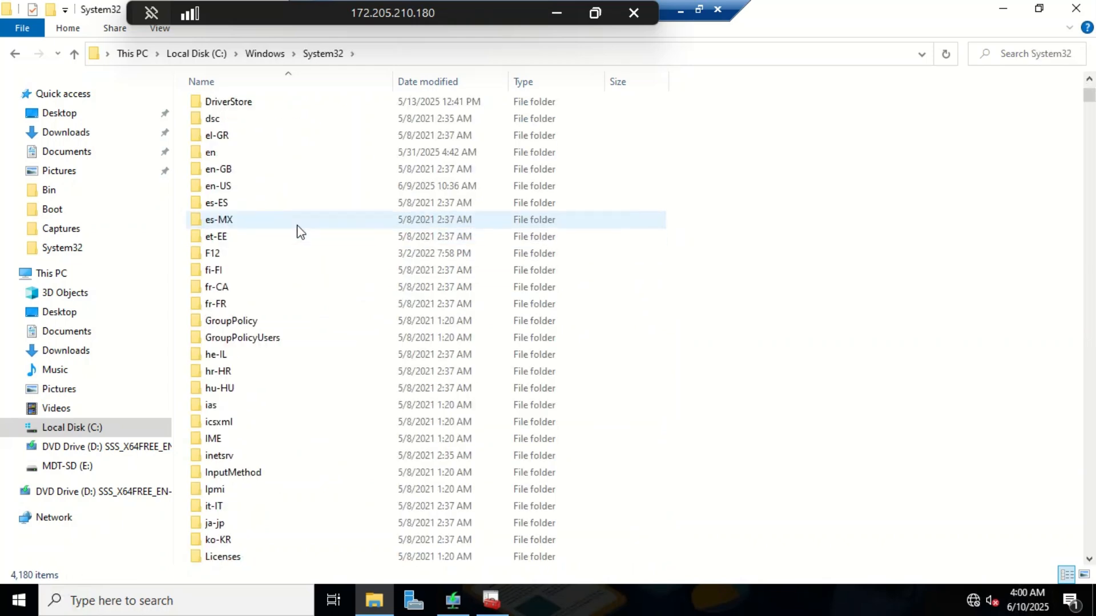
scroll(298, 228, "down", 7)
scroll(300, 220, "down", 20)
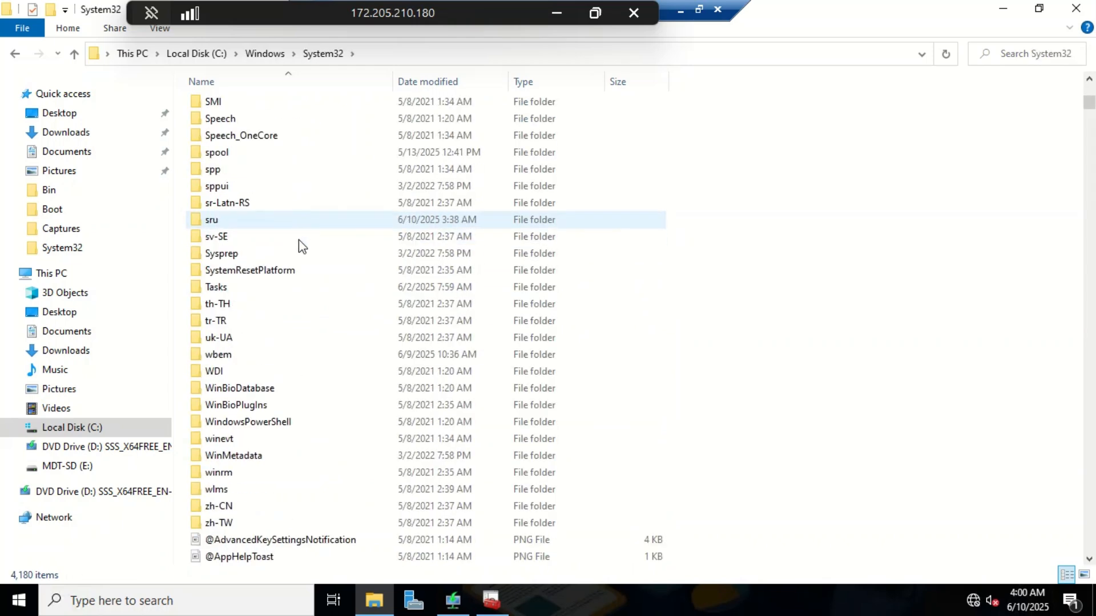
scroll(303, 237, "up", 13)
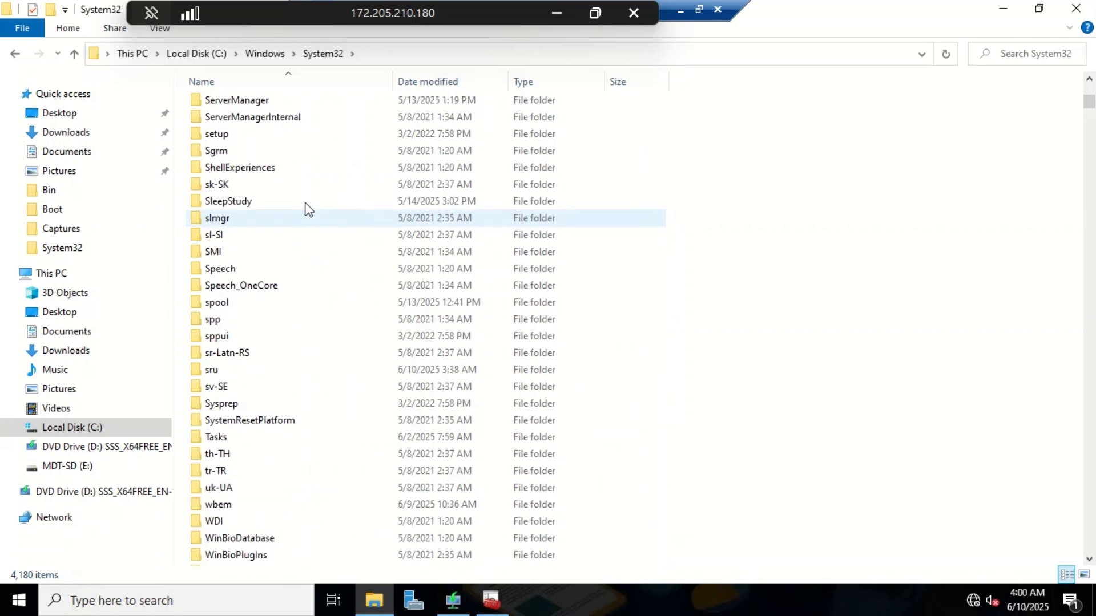
scroll(302, 255, "up", 5)
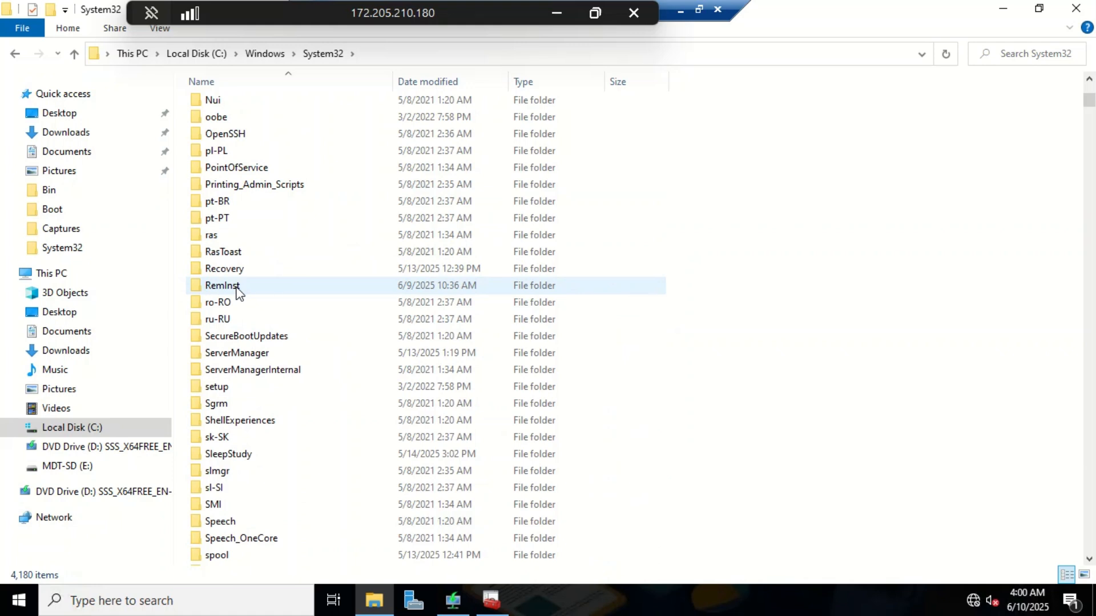
left_click(239, 293)
double_click(290, 286)
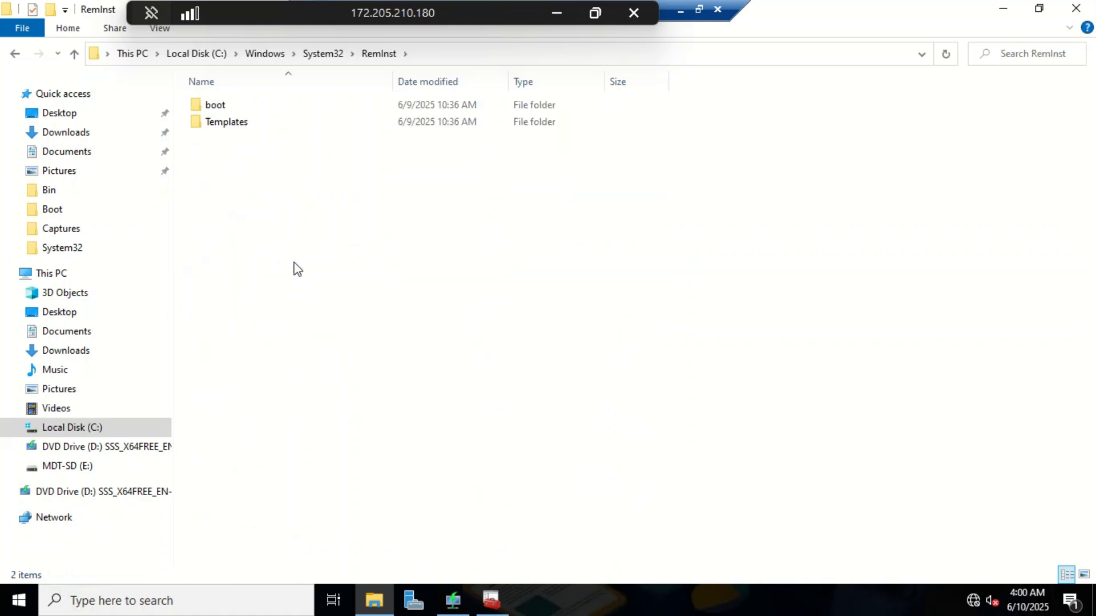
Step: Open RemInst\boot\x64 and copy the wdsmgfw.efi file
double_click(231, 109)
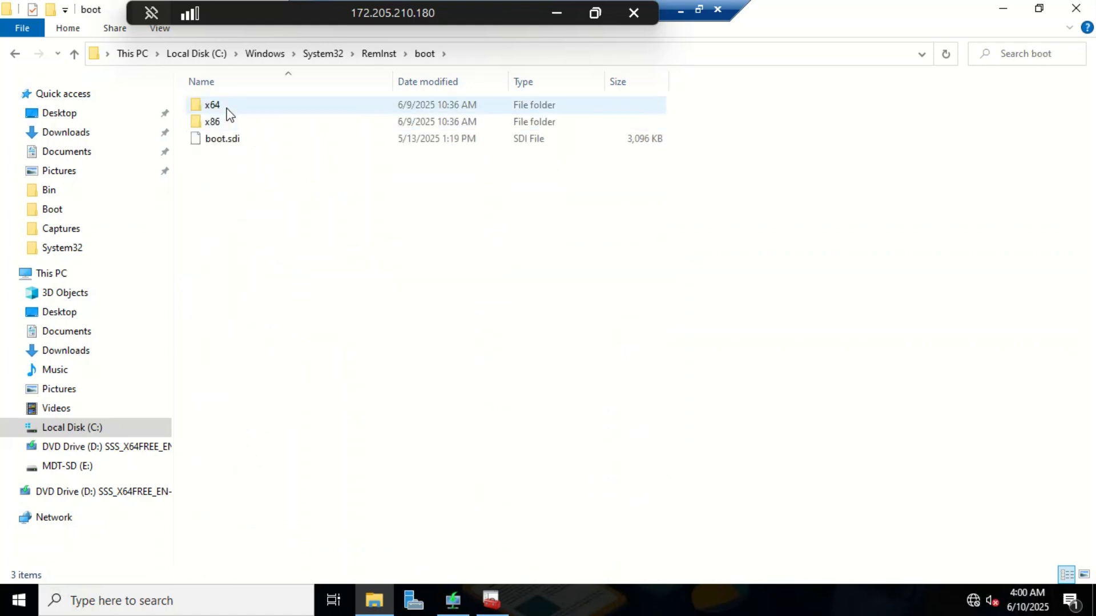
double_click(228, 108)
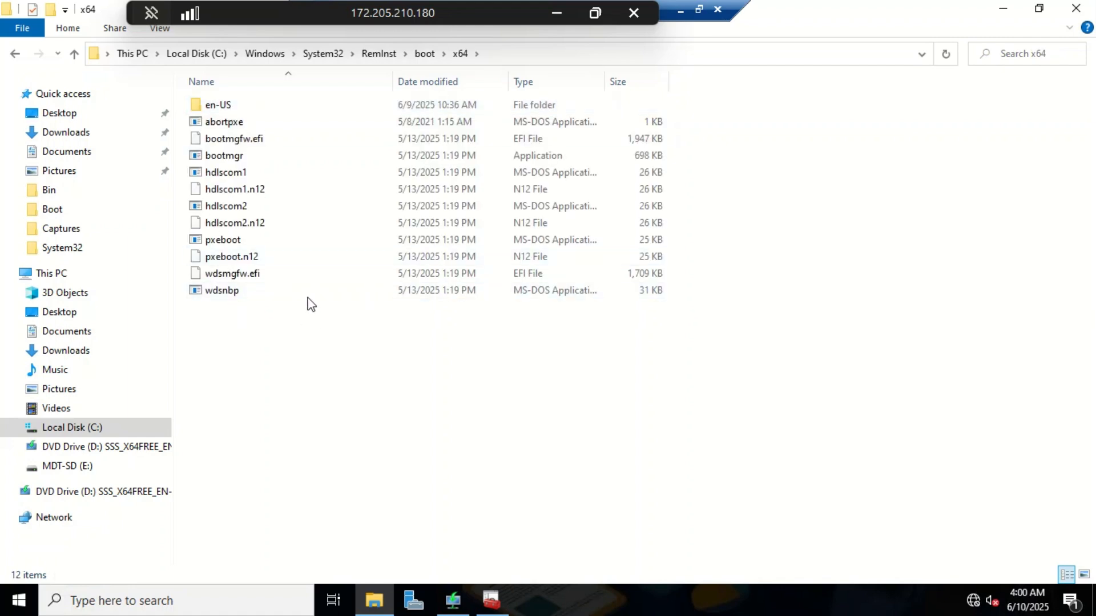
left_click(257, 282)
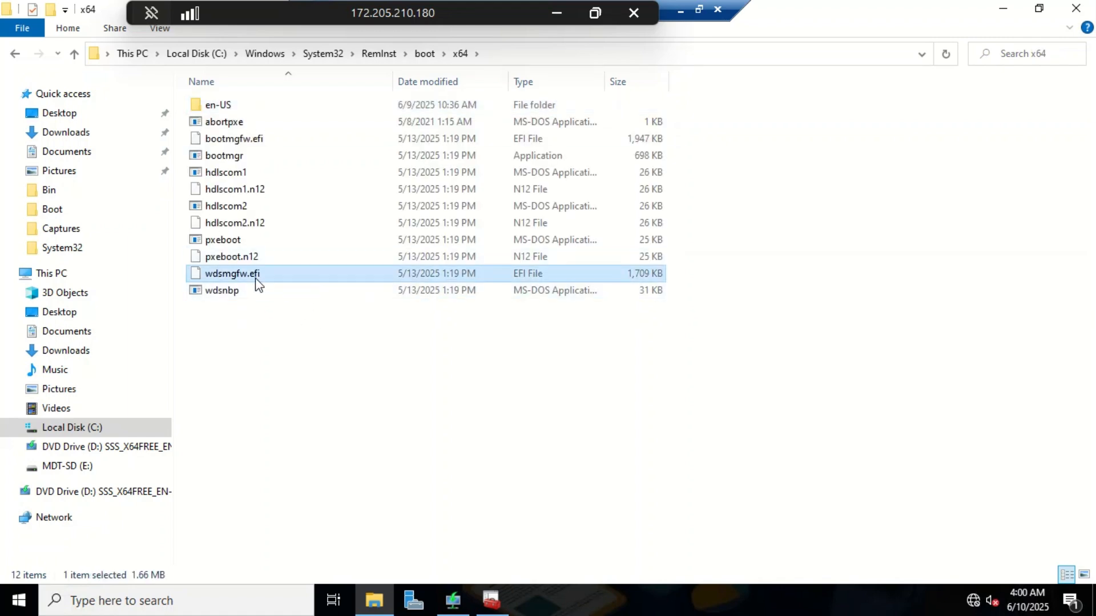
right_click(256, 280)
left_click(310, 391)
Step: Paste wdsmgfw.efi into E:\RemoteInstall\Boot\x64, granting administrator permission
left_click(81, 465)
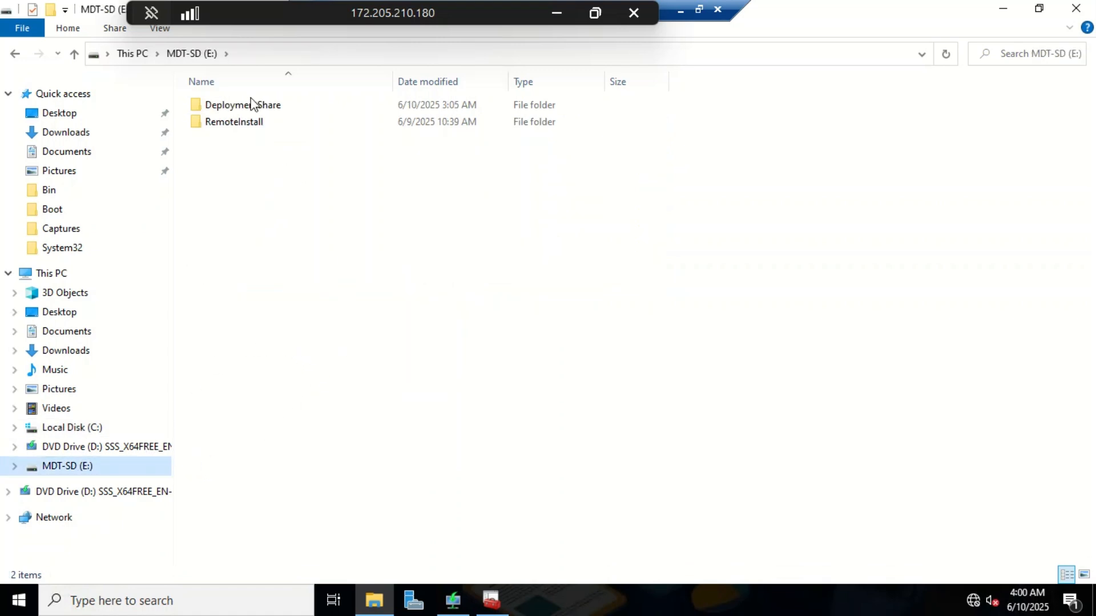
double_click(241, 125)
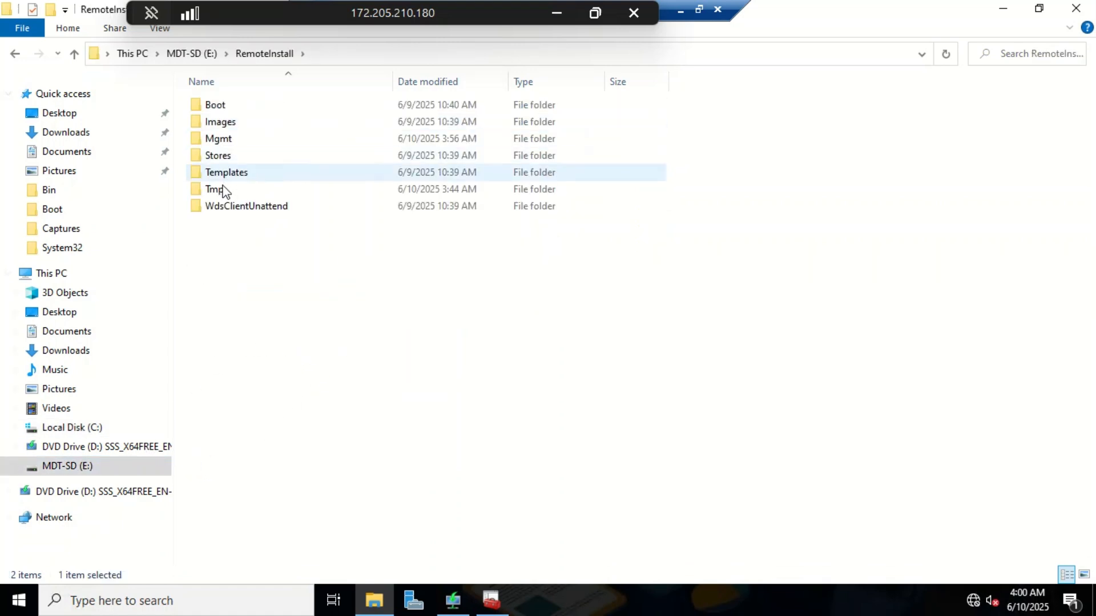
double_click(240, 106)
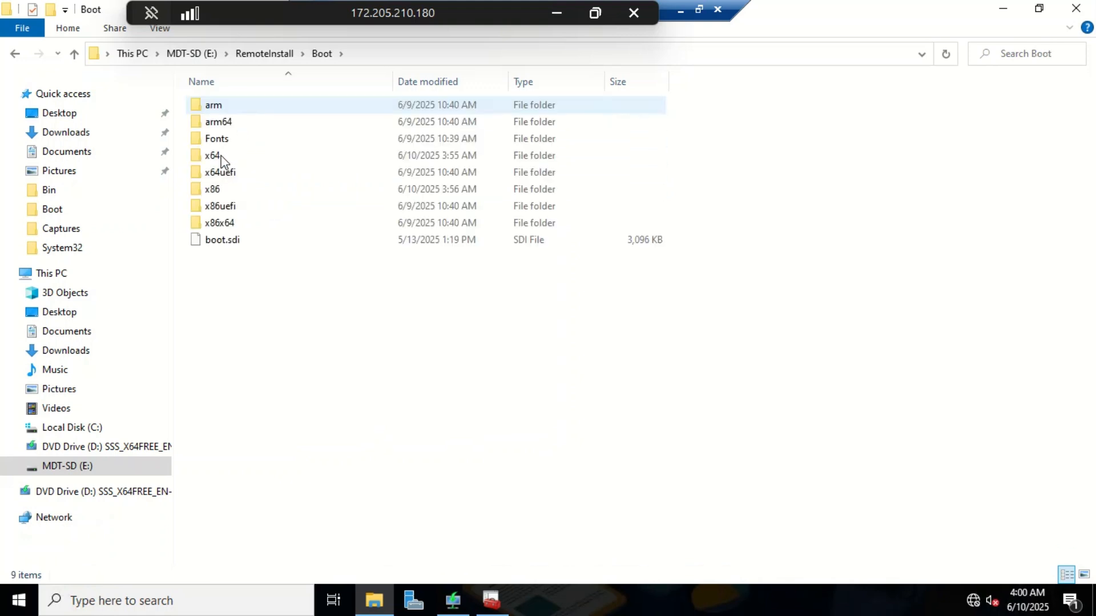
double_click(232, 156)
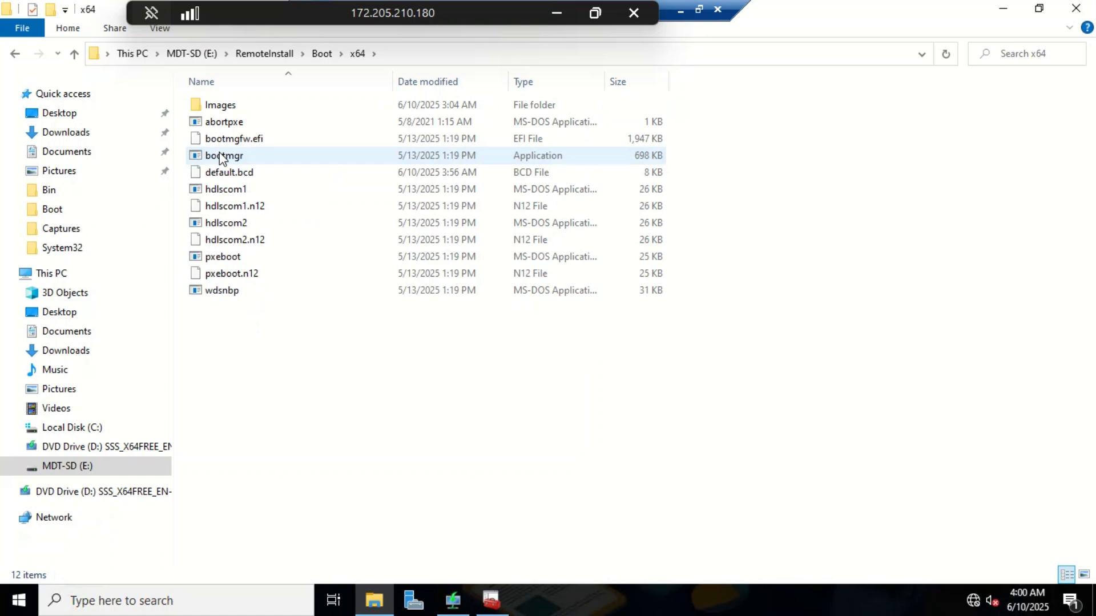
right_click(372, 388)
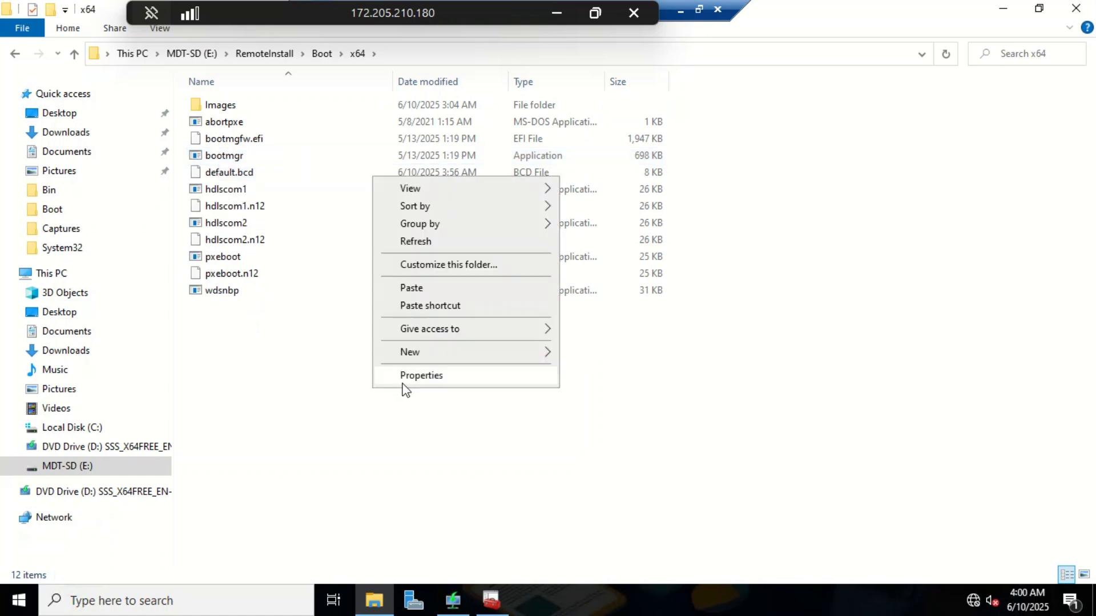
left_click(412, 289)
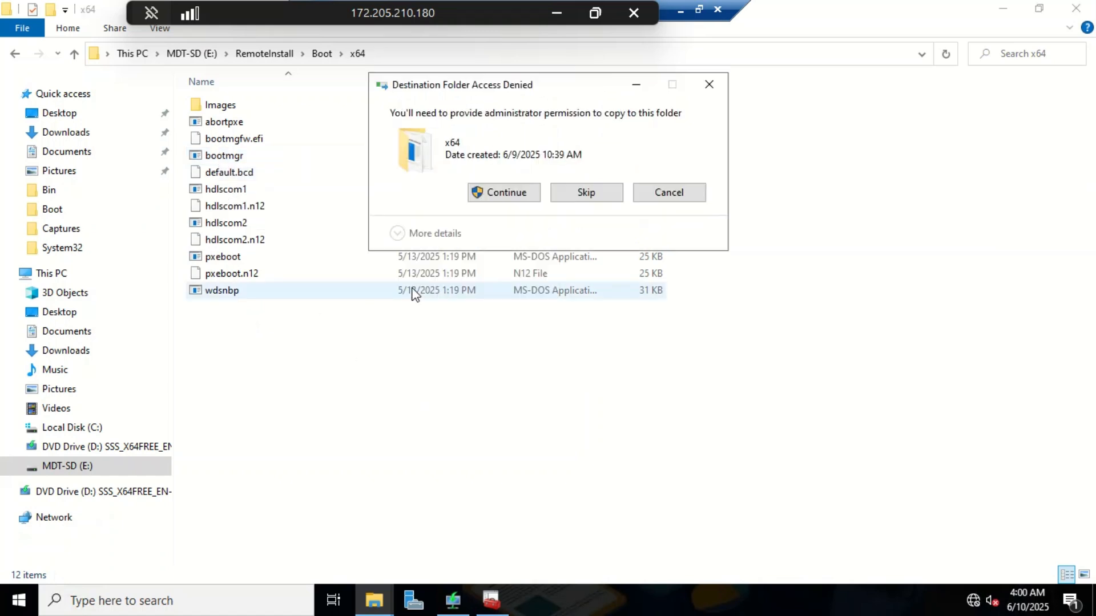
left_click(502, 194)
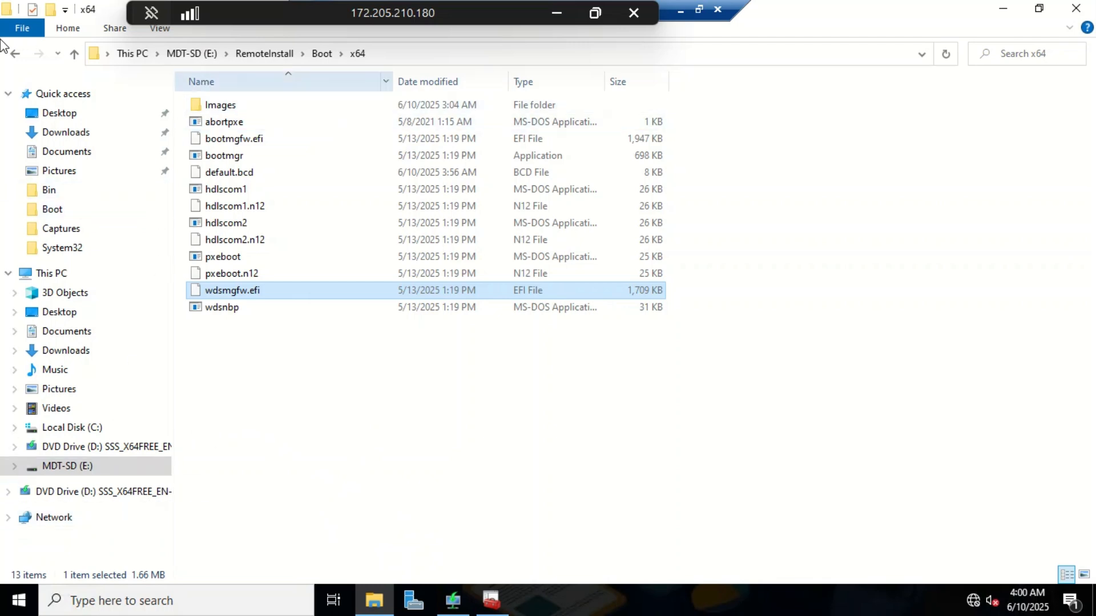
Step: Navigate back to C:\Windows\System32\RemInst\boot\x86
left_click(14, 54)
left_click(14, 55)
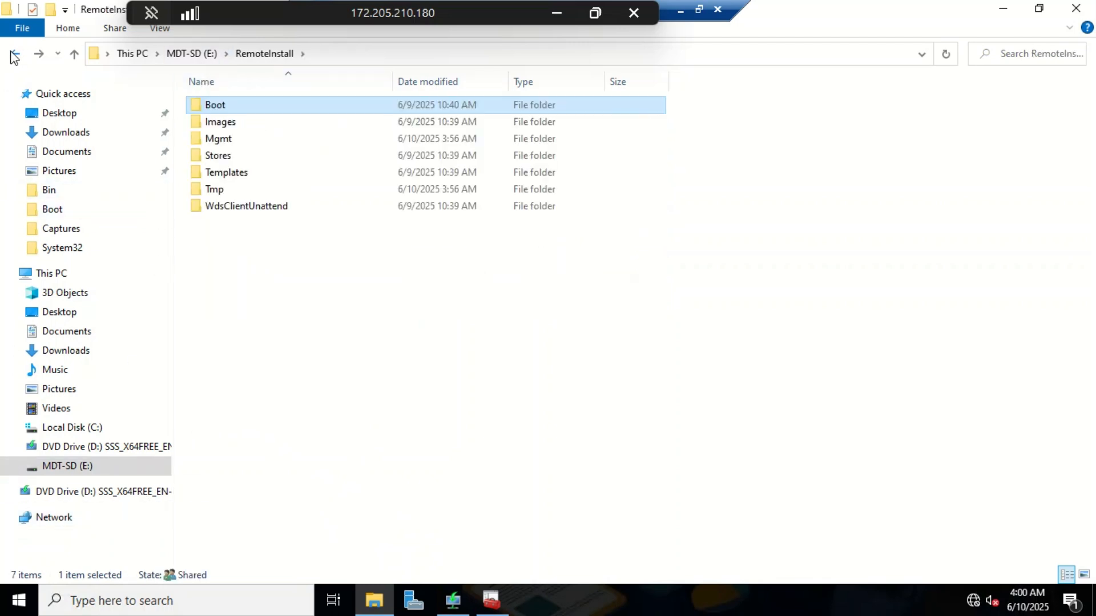
left_click(14, 55)
left_click(13, 54)
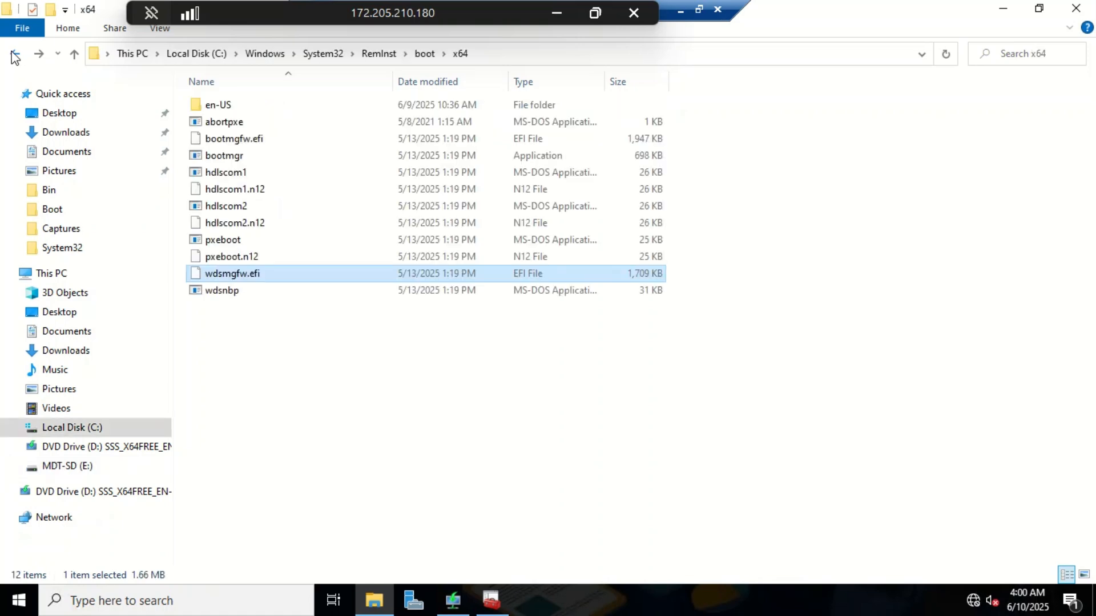
left_click(426, 56)
double_click(237, 120)
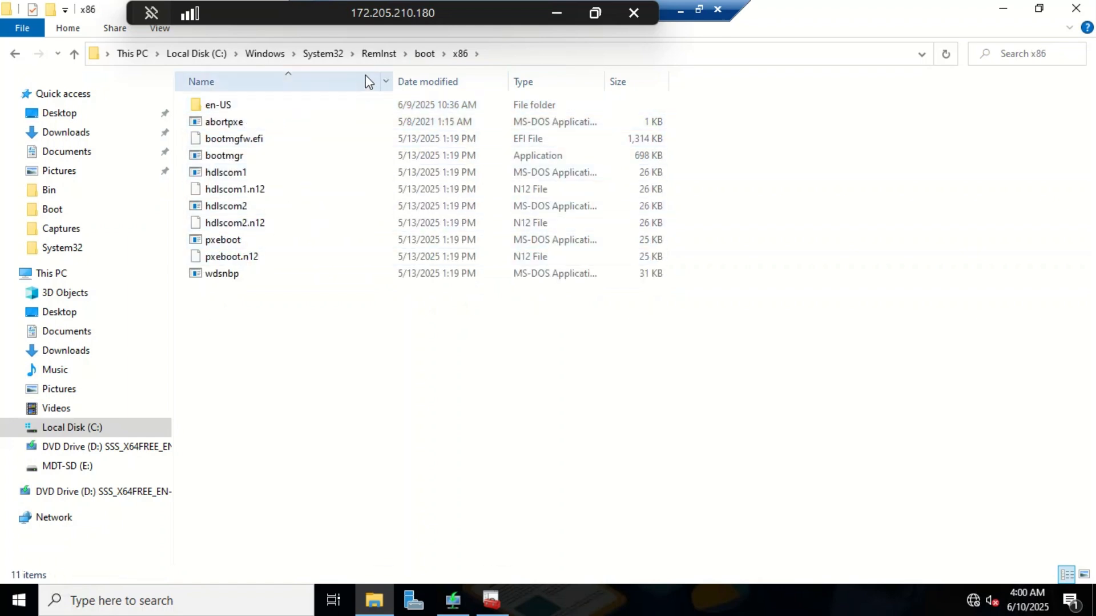
Step: Restart Windows Deployment Services on MDT-DC01.mdt.local and dismiss the success message
left_click(452, 602)
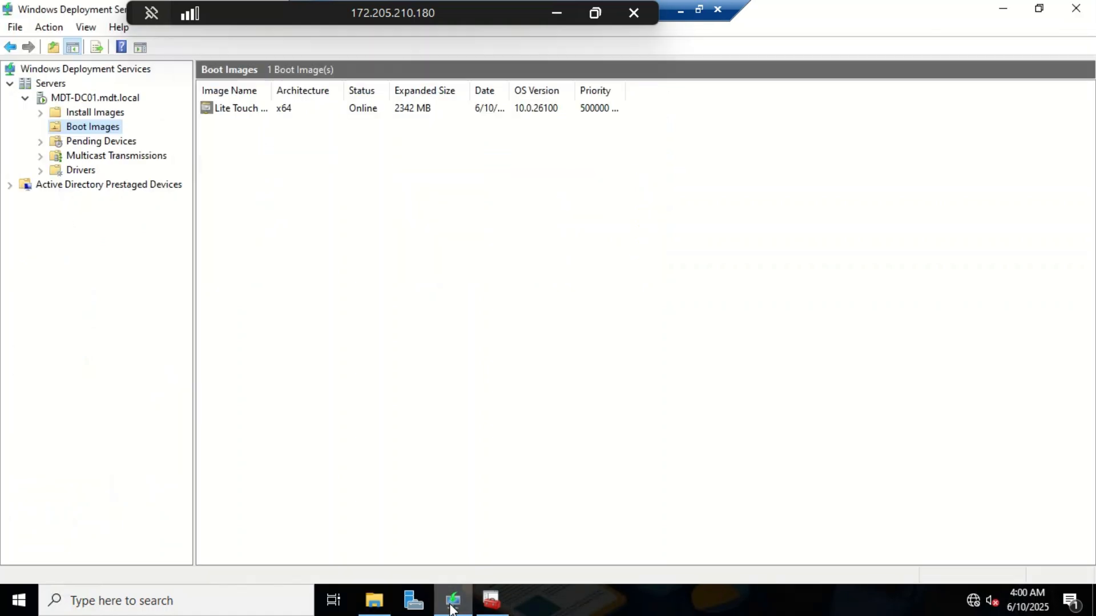
right_click(95, 101)
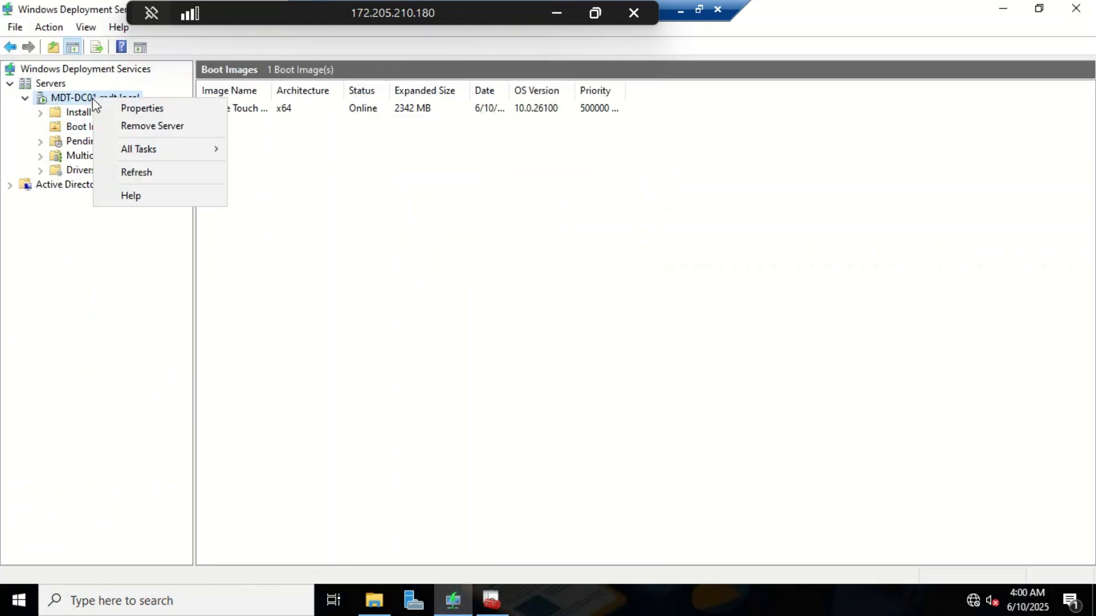
mouse_move(138, 149)
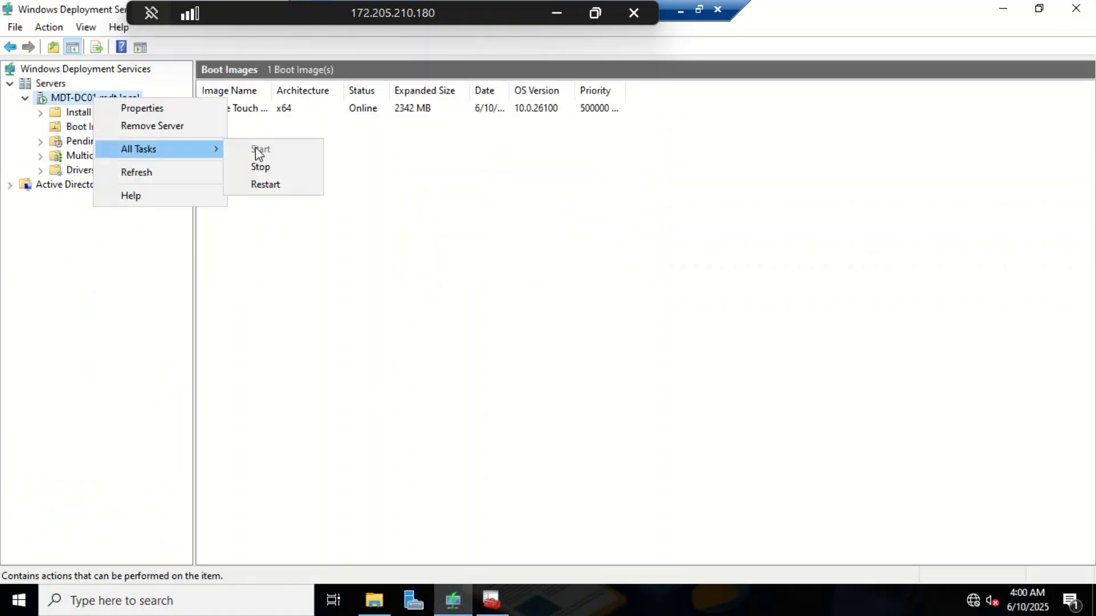
left_click(278, 186)
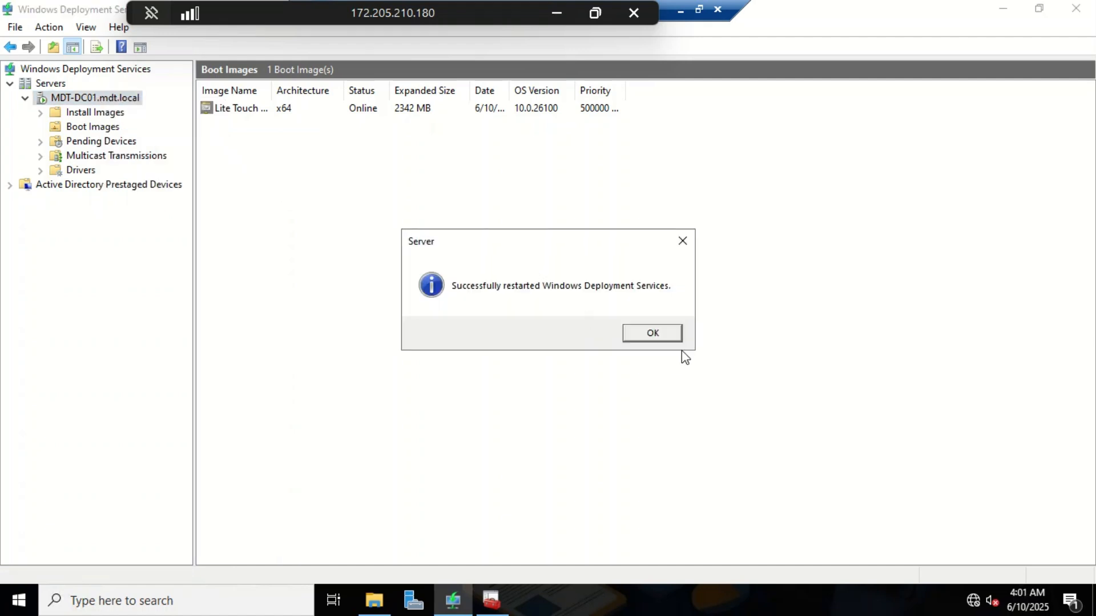
left_click(668, 342)
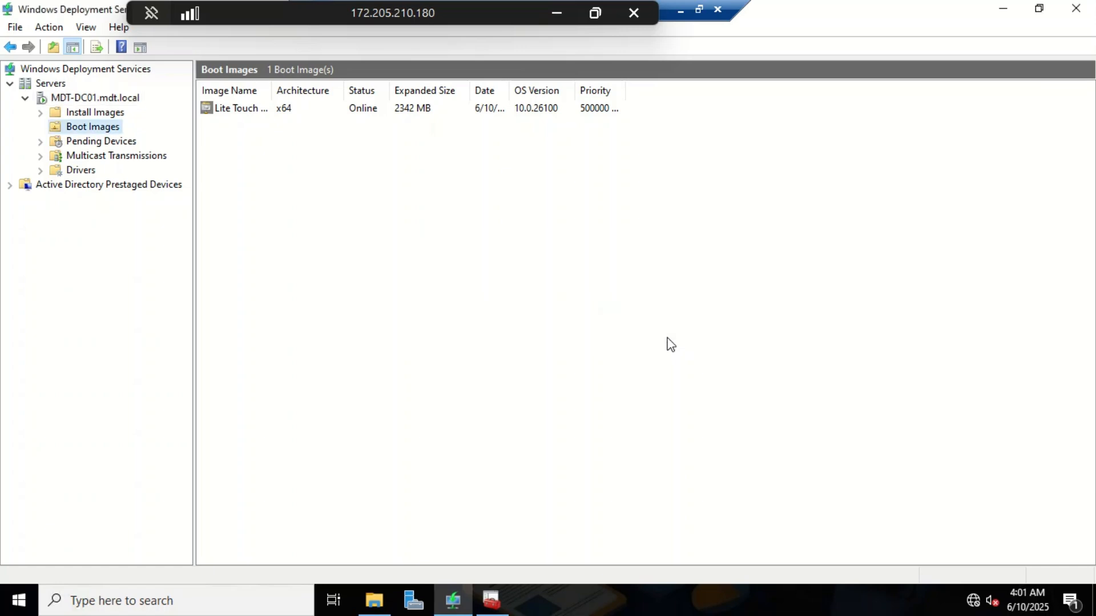
left_click(680, 14)
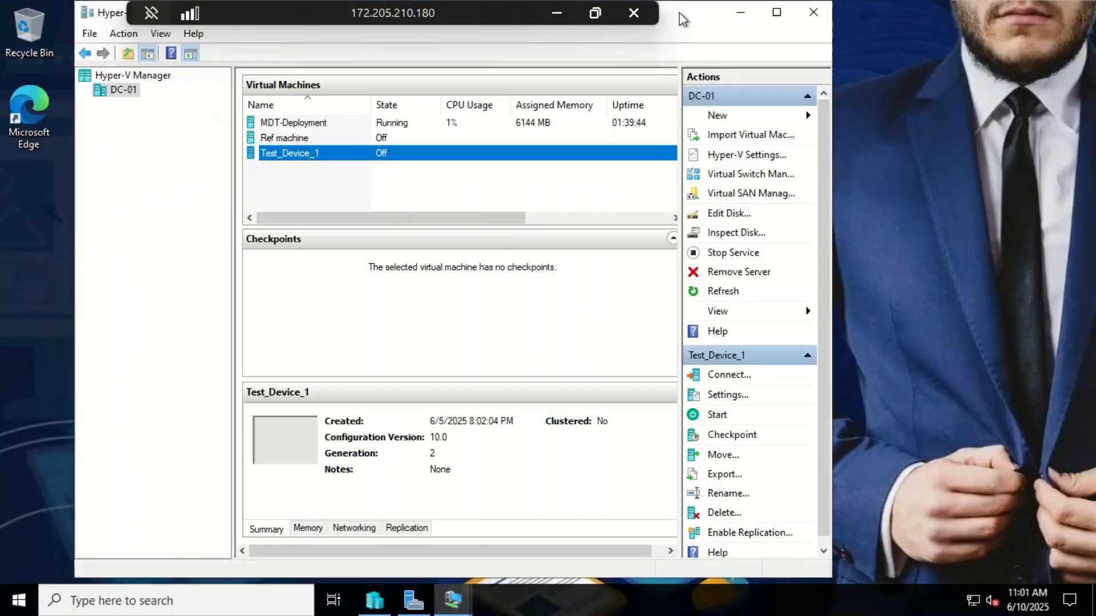
Step: Connect to Test_Device_1, power it on and maximize the console to watch LiteTouchPE_x64.wim boot
right_click(285, 154)
left_click(351, 162)
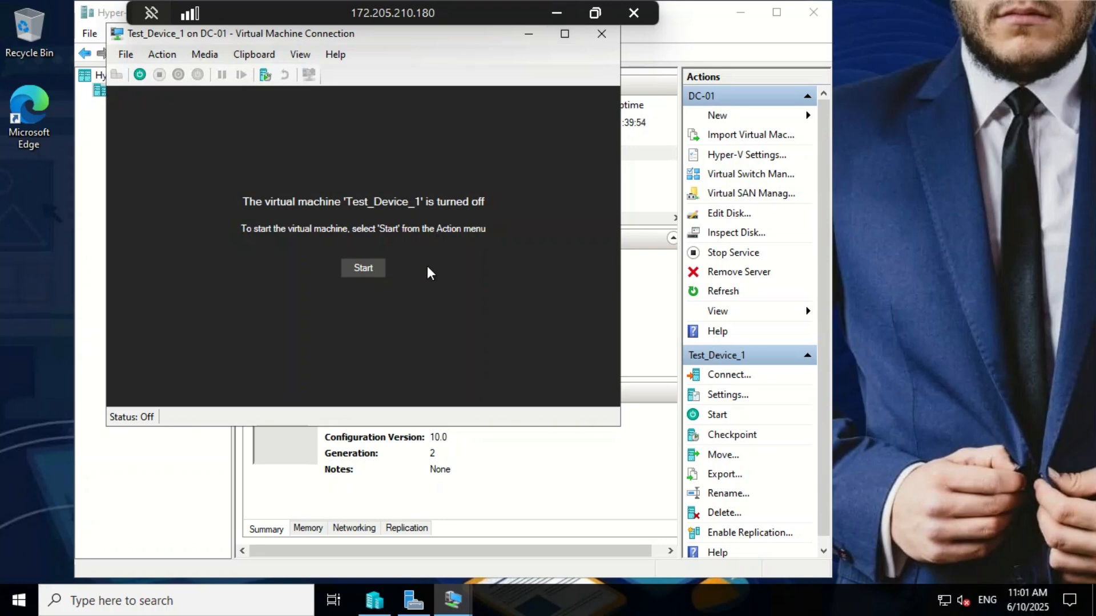
left_click(371, 272)
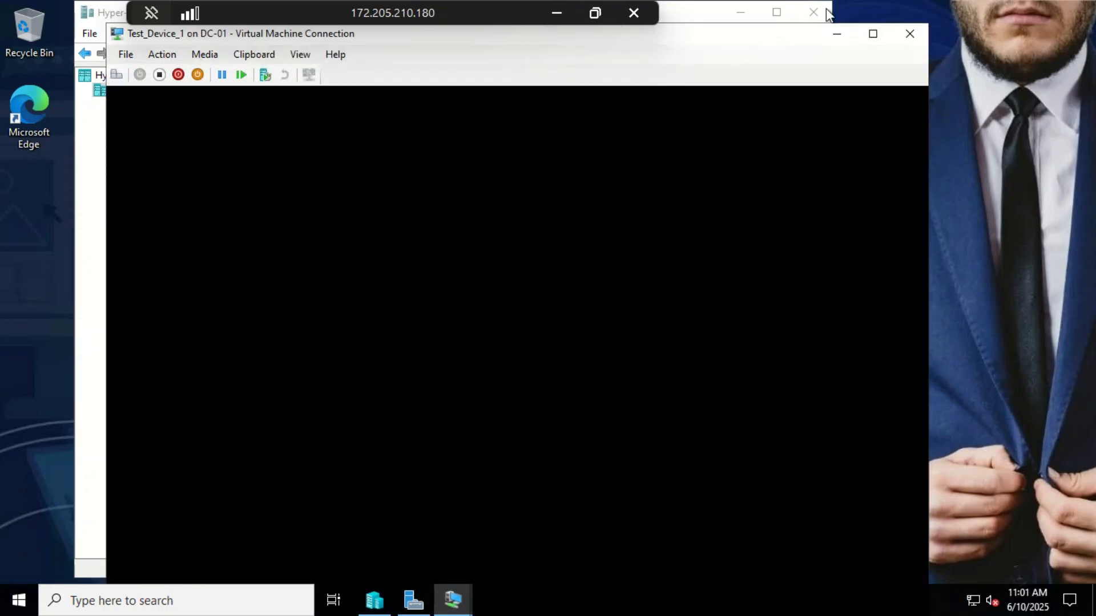
left_click(875, 40)
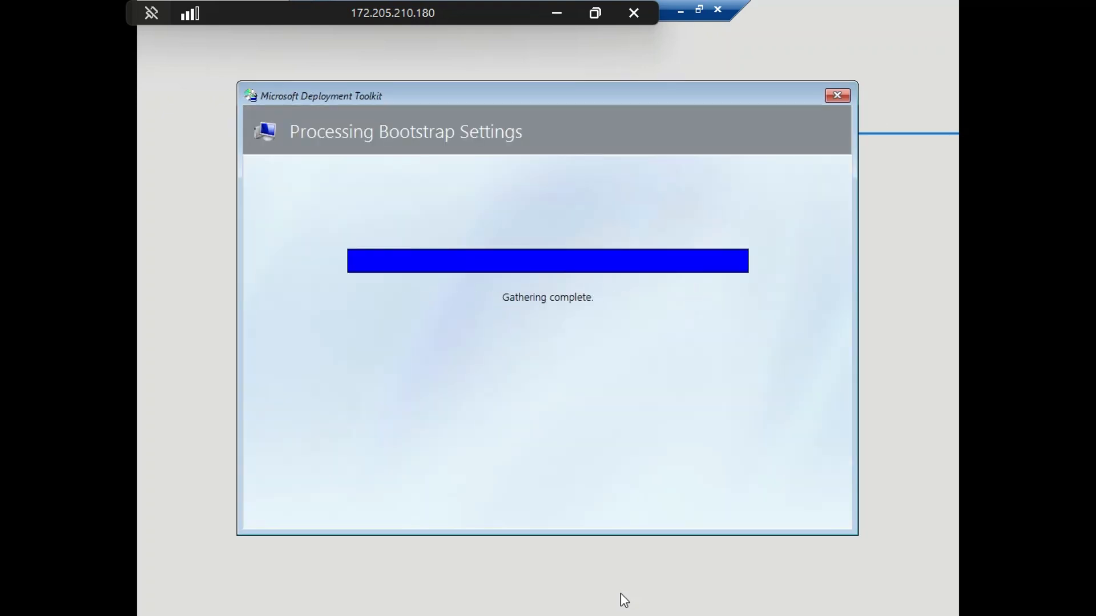
Step: Select United States-International keyboard, run the Deployment Wizard and submit the network-share user name
left_click(486, 462)
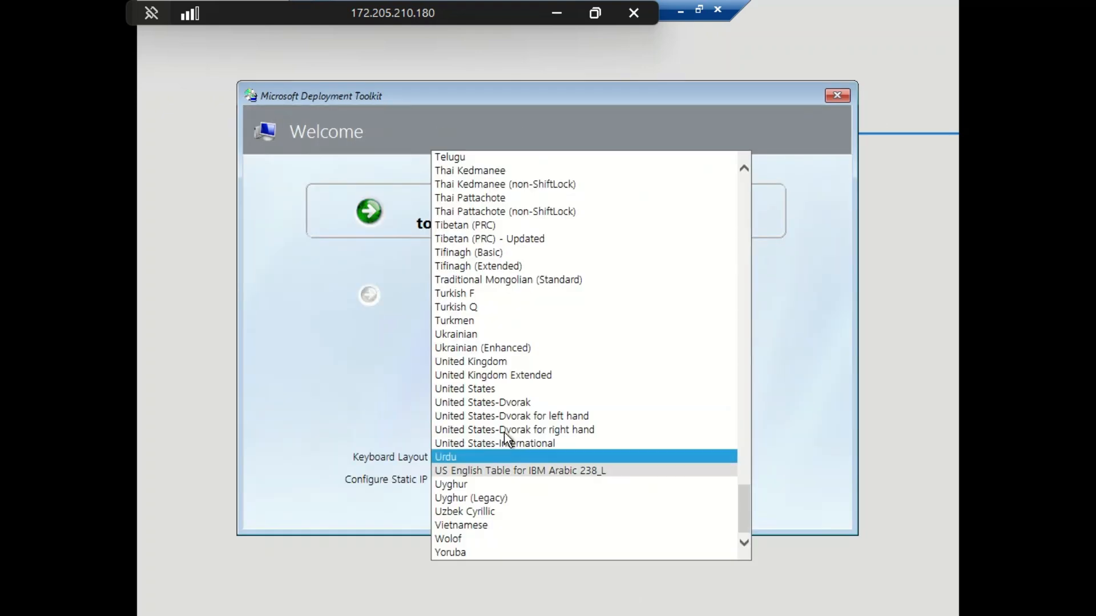
left_click(517, 443)
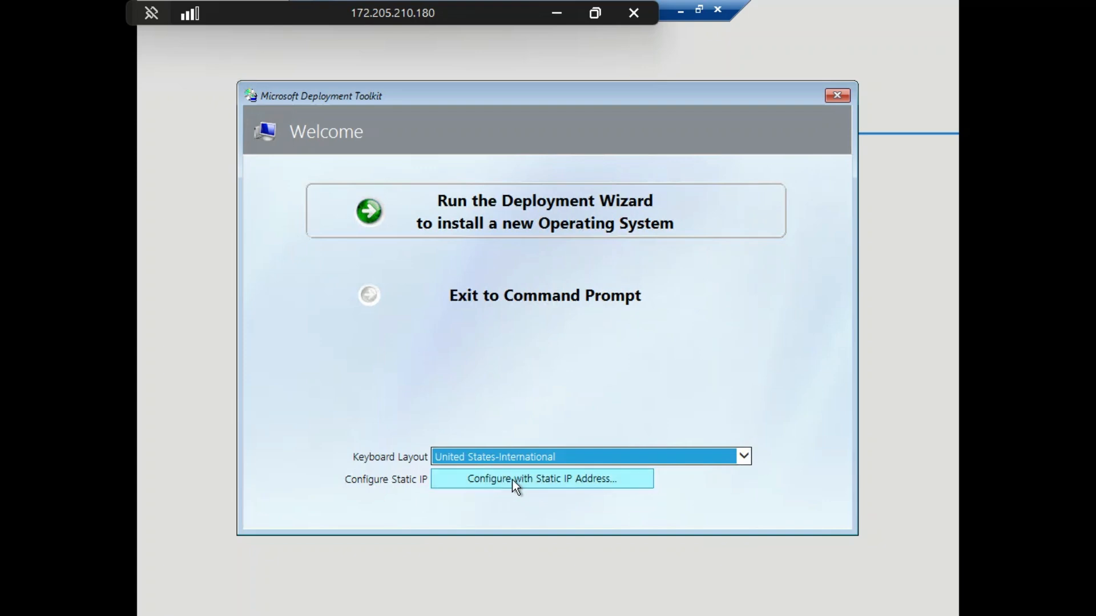
left_click(522, 205)
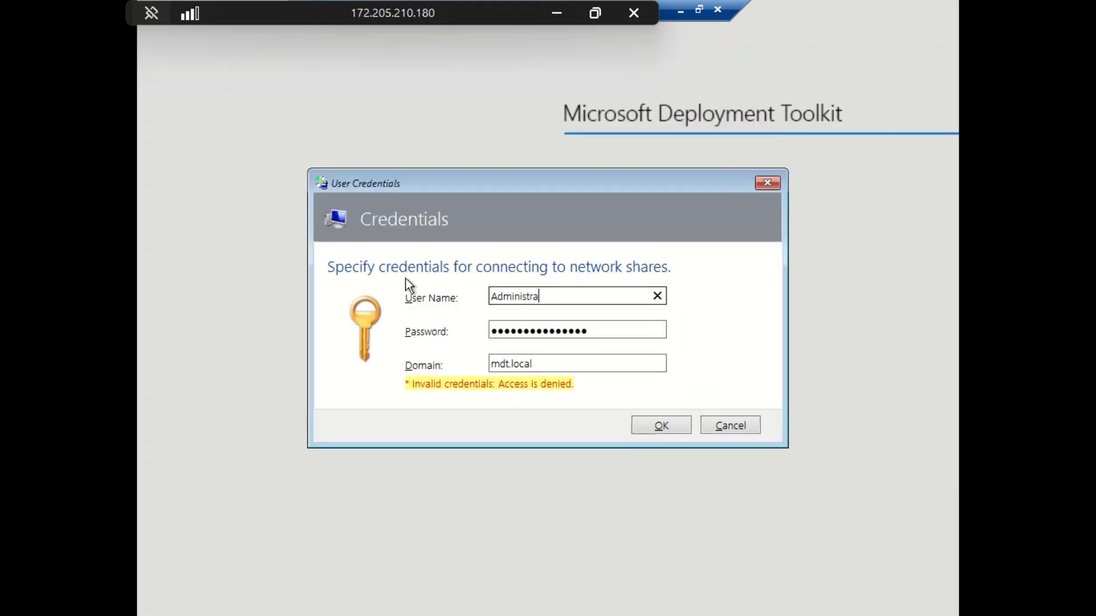
type("tor")
left_click(672, 430)
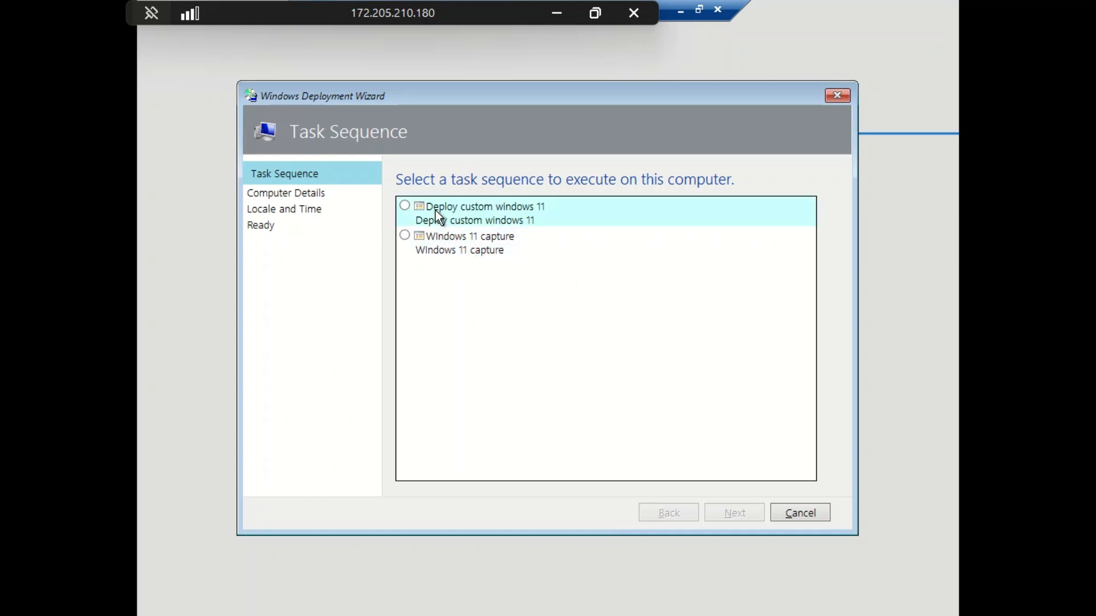
Step: Pick the Deploy custom windows 11 task sequence and name the computer Test-01
left_click(435, 210)
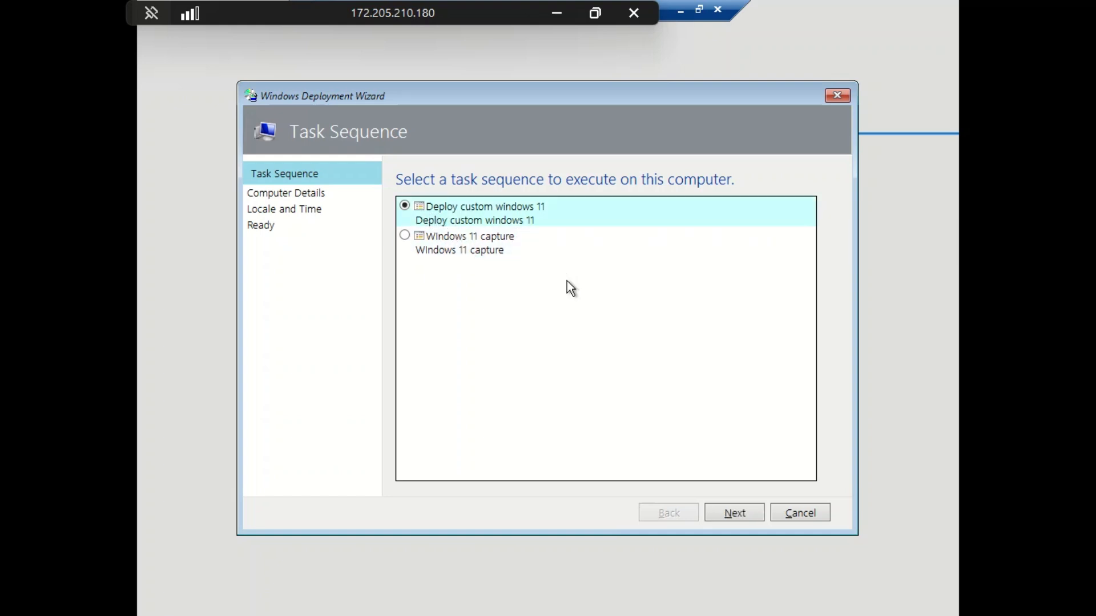
left_click(741, 511)
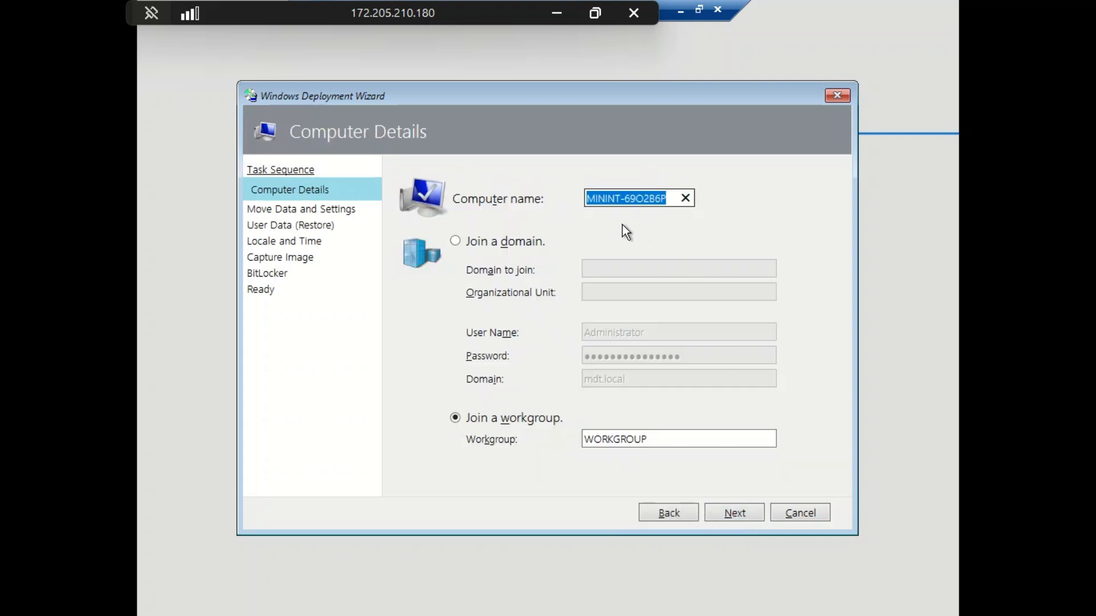
type("Test-01")
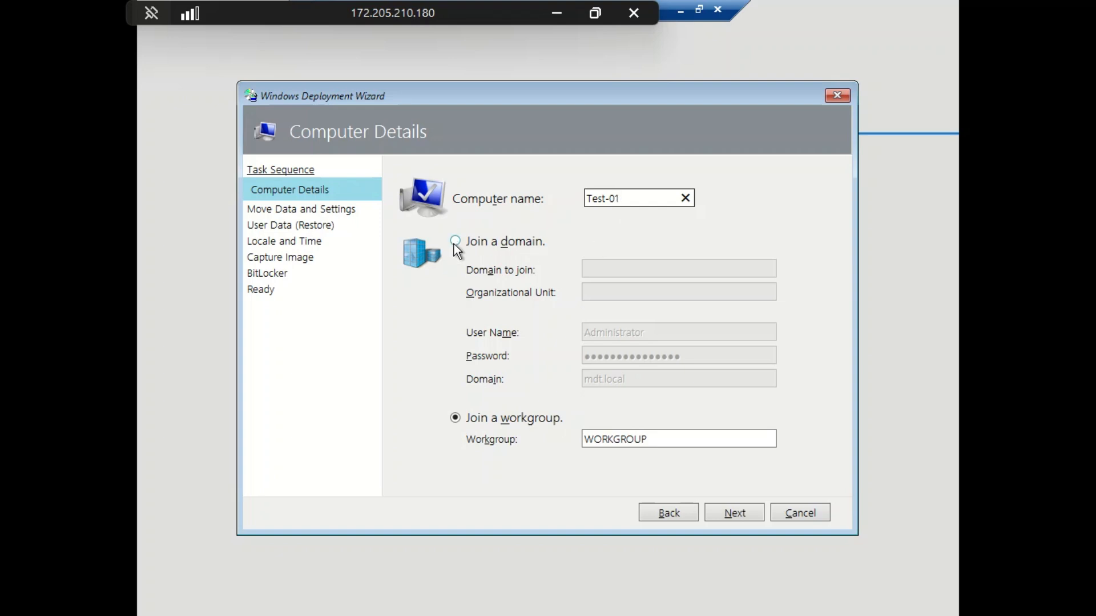
Step: Have the computer join the mdt.local domain
left_click(455, 241)
left_click(622, 276)
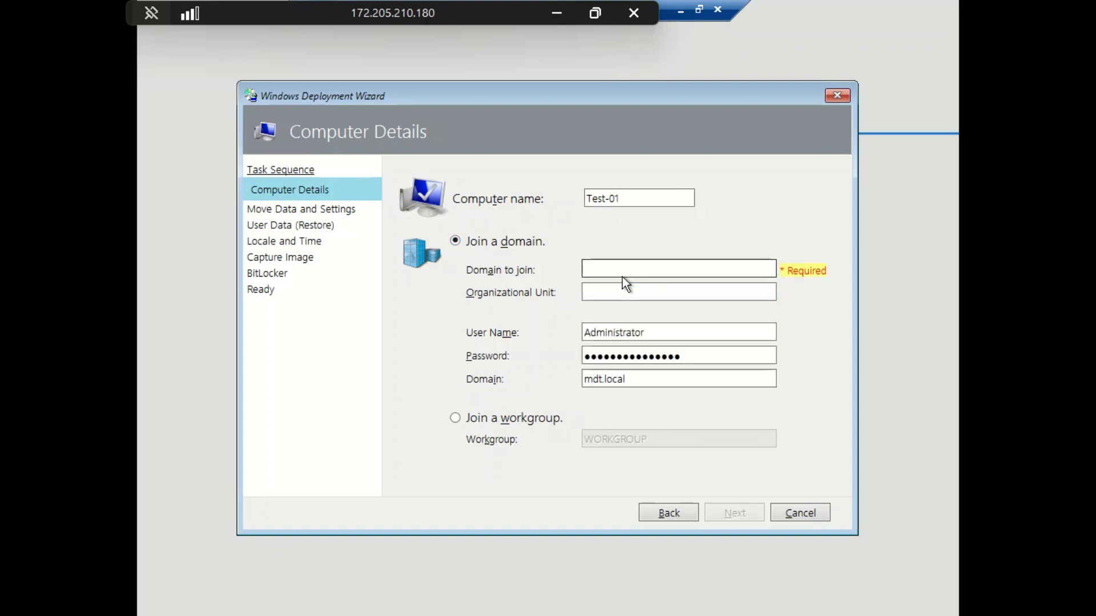
type("mdt.local")
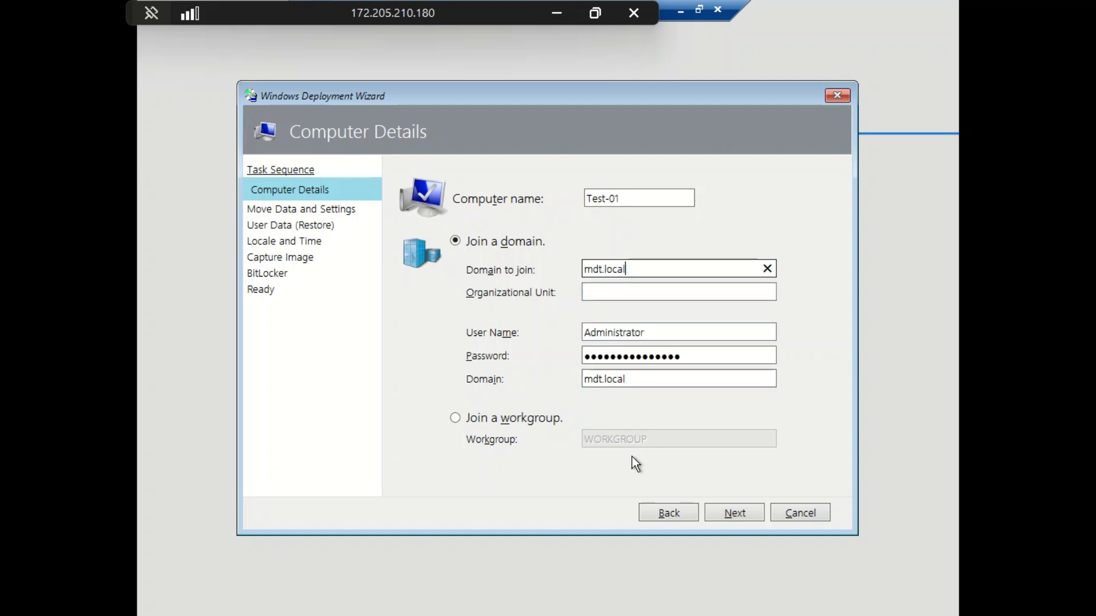
left_click(729, 518)
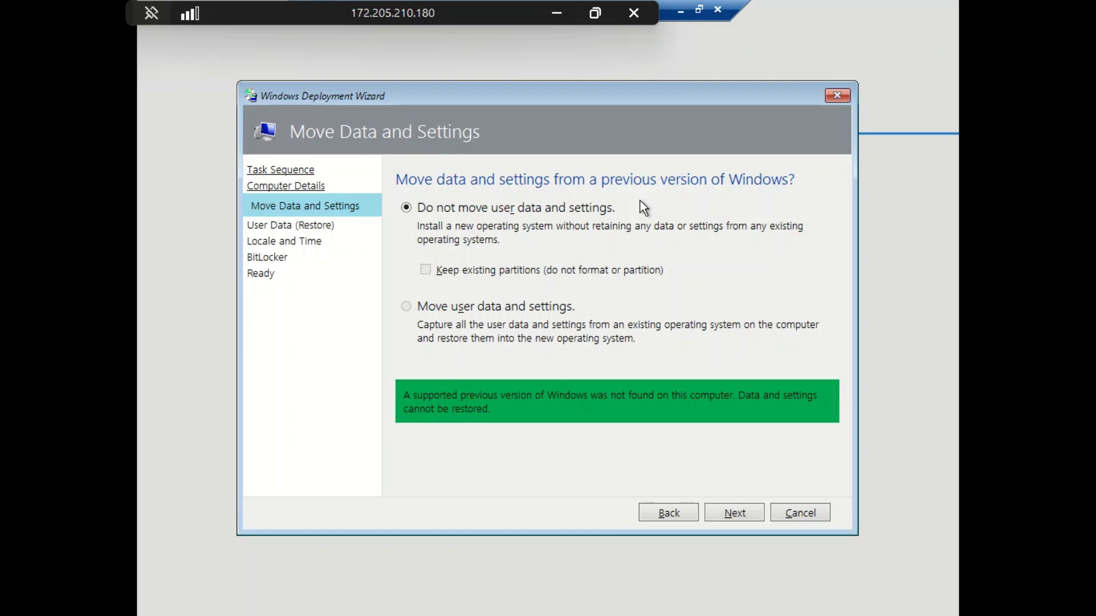
Step: Skip user data migration; set United States - International keyboard and West Central Africa time zone
left_click(733, 515)
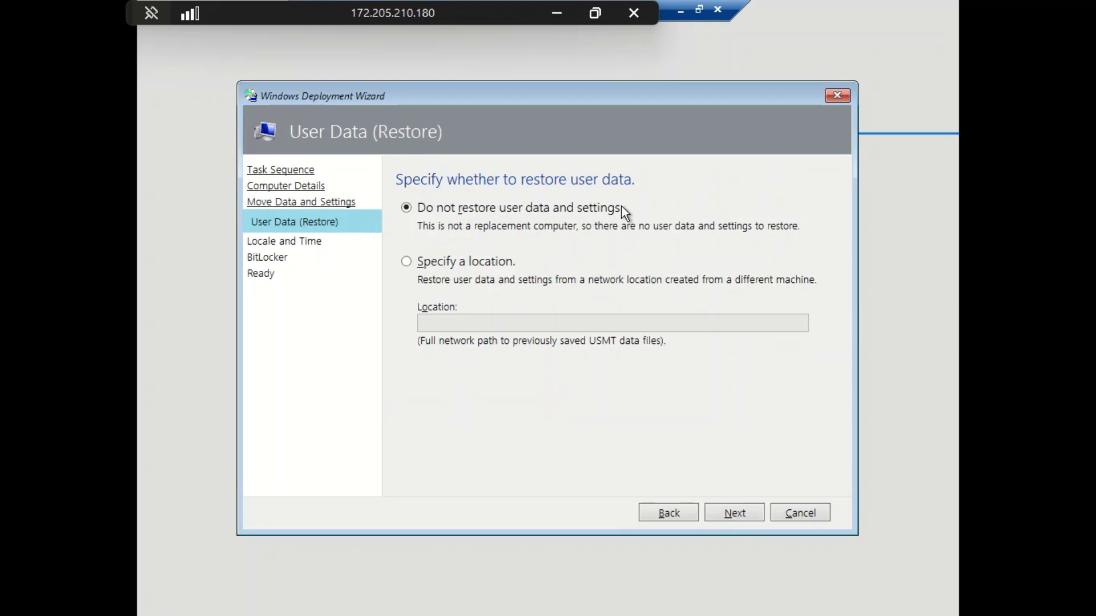
left_click(731, 511)
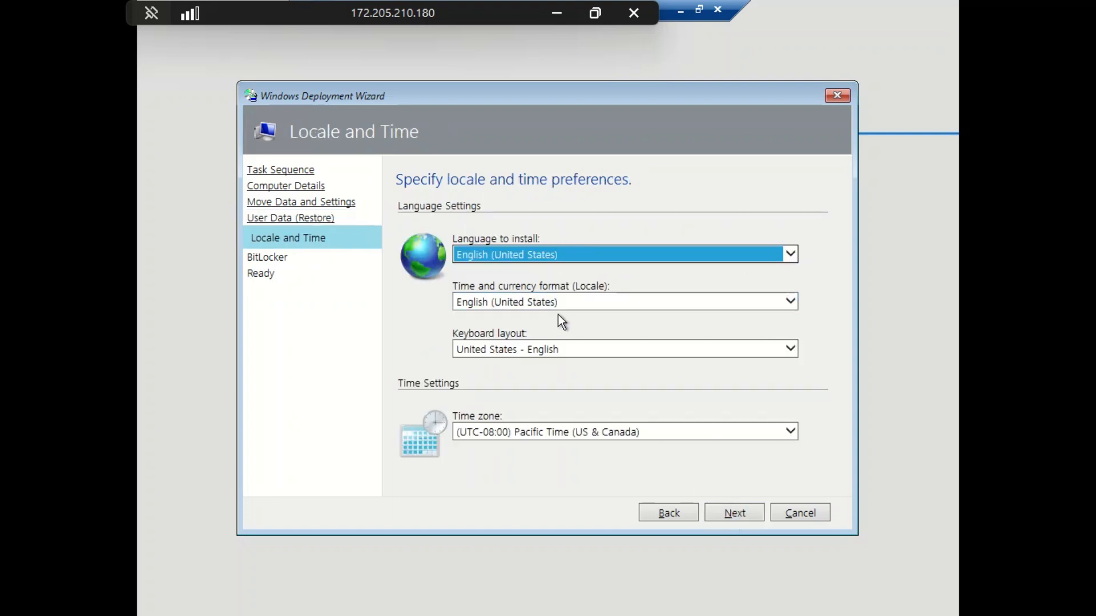
left_click(628, 350)
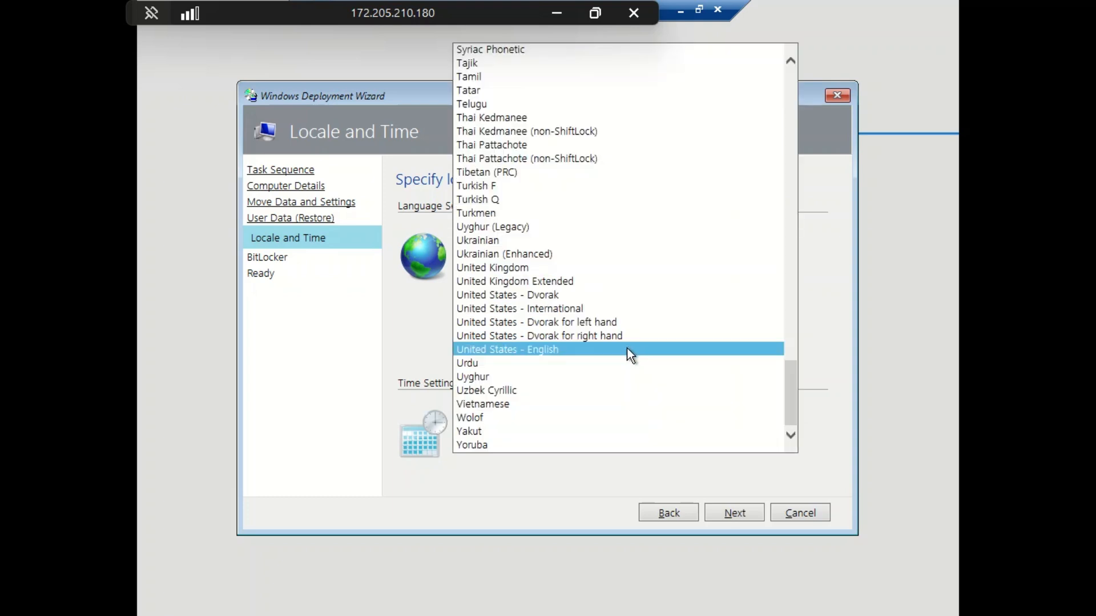
left_click(584, 308)
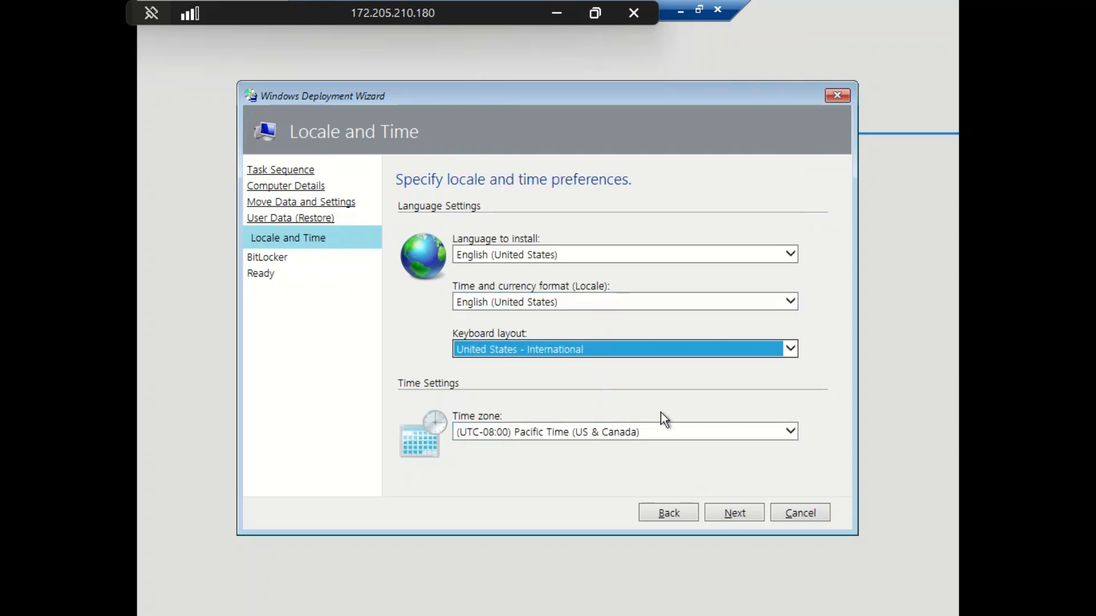
left_click(690, 437)
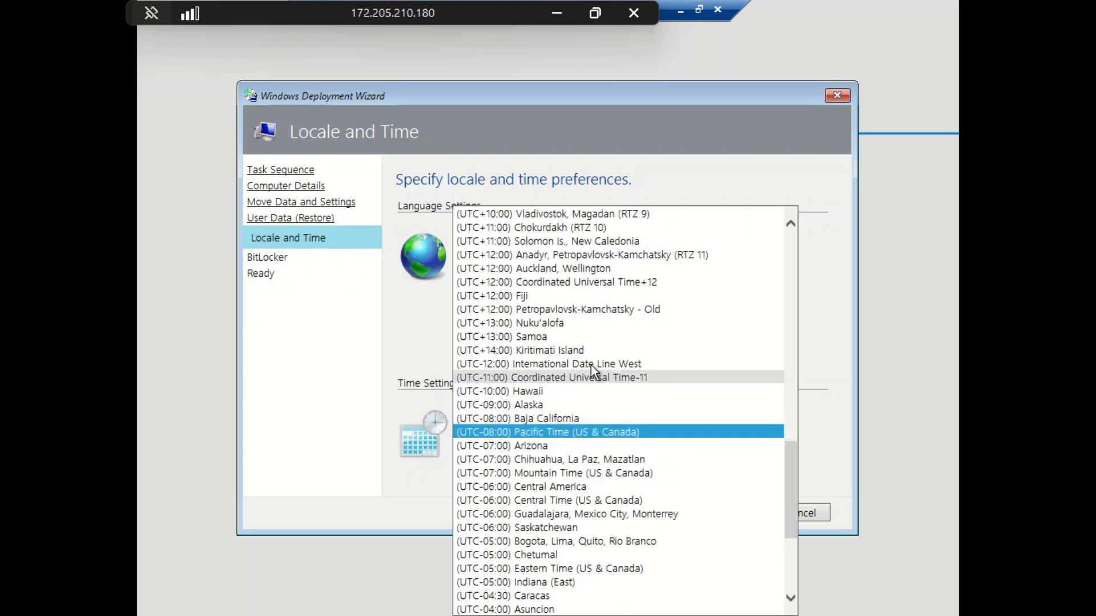
scroll(578, 290, "up", 20)
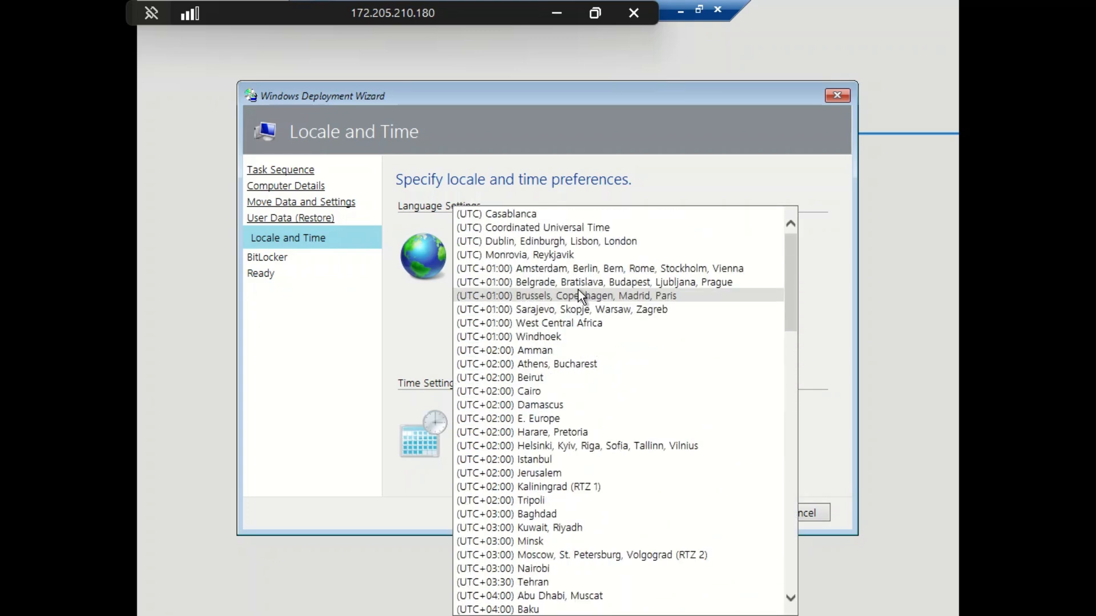
left_click(564, 325)
Step: Leave BitLocker off, review the full settings summary, and begin the Windows 11 deployment
left_click(741, 512)
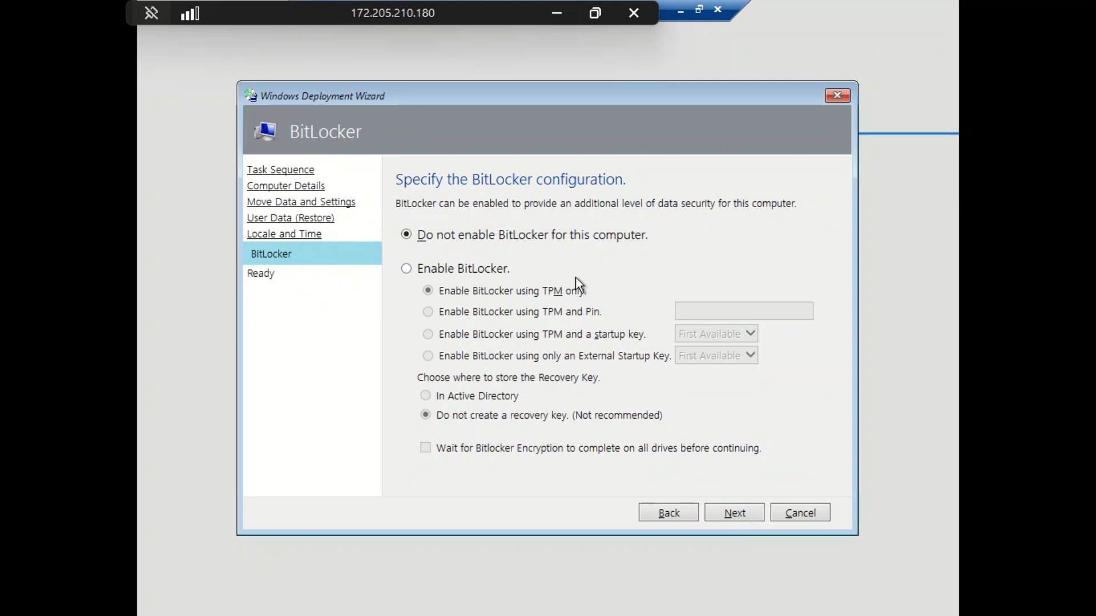
left_click(744, 514)
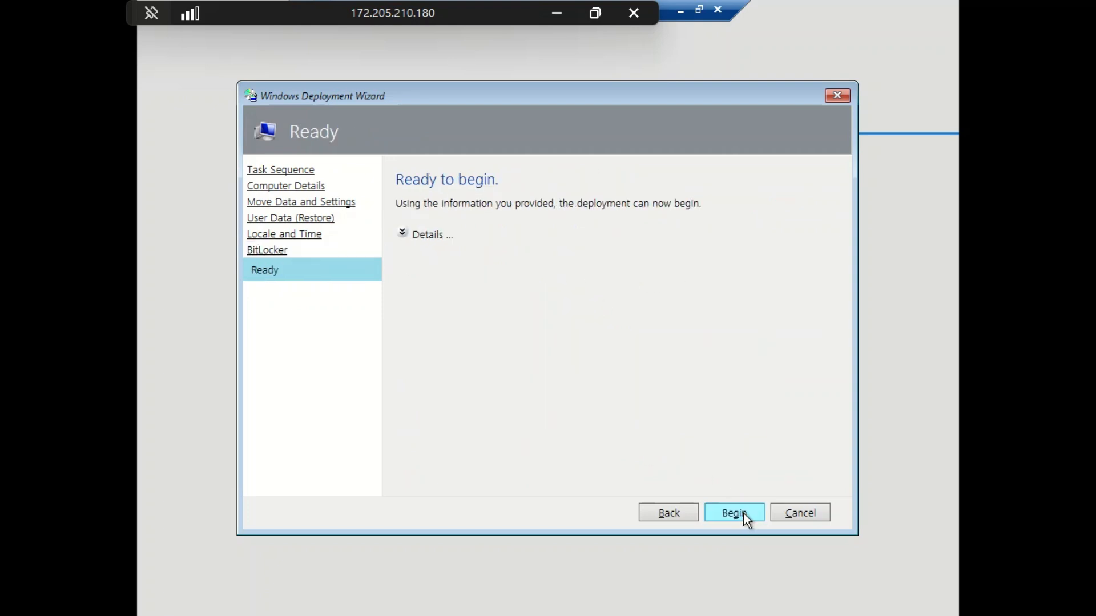
left_click(402, 234)
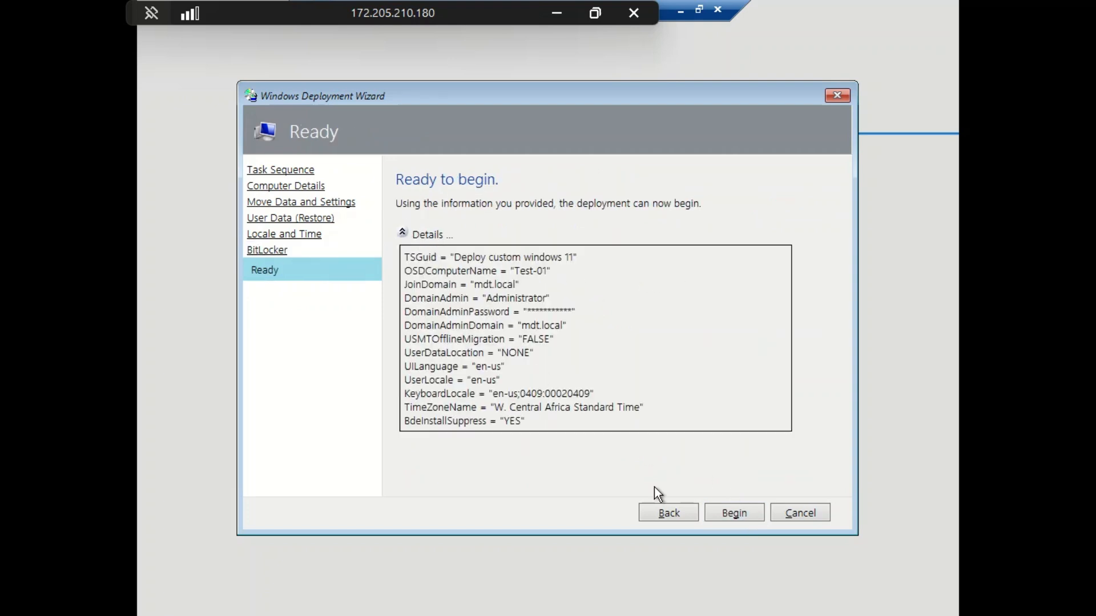
left_click(742, 516)
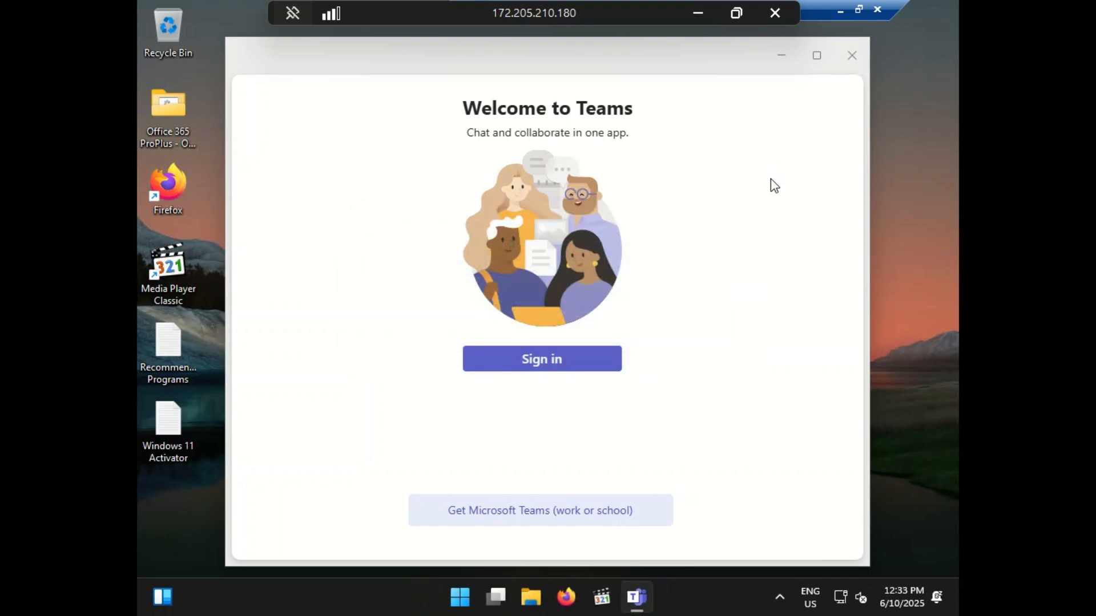
Step: Close the Teams welcome window and finish the summary reporting 0 errors and 0 warnings
left_click(852, 56)
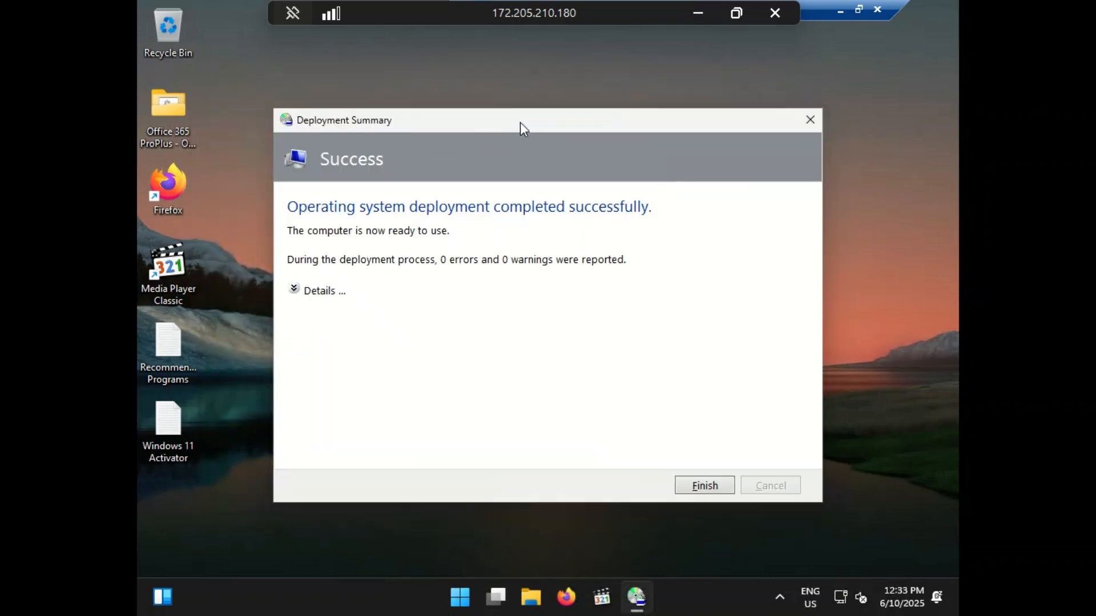
left_click(309, 294)
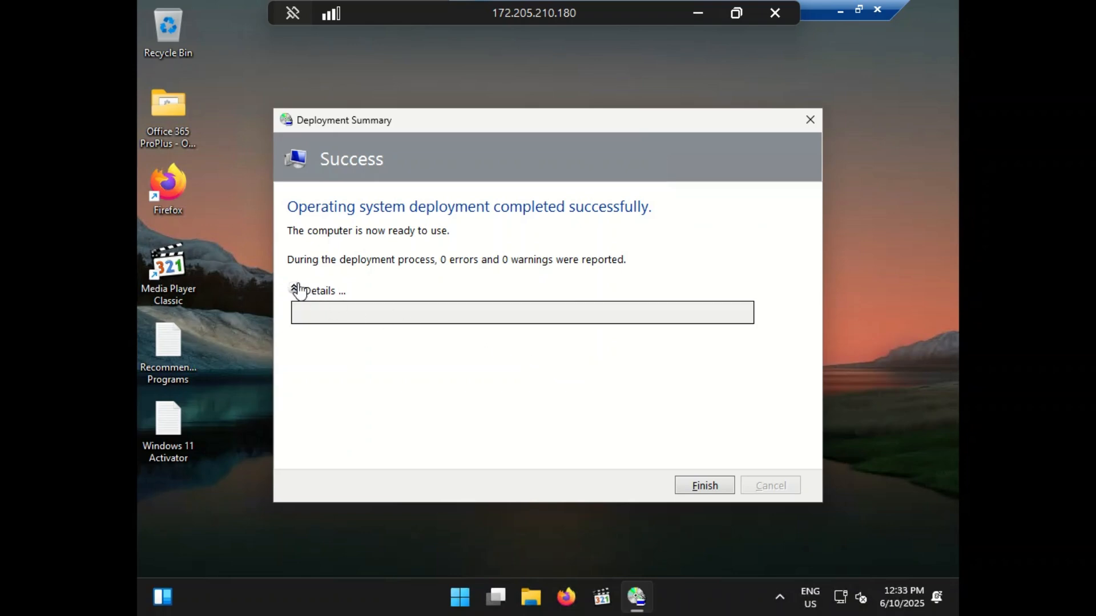
left_click(296, 289)
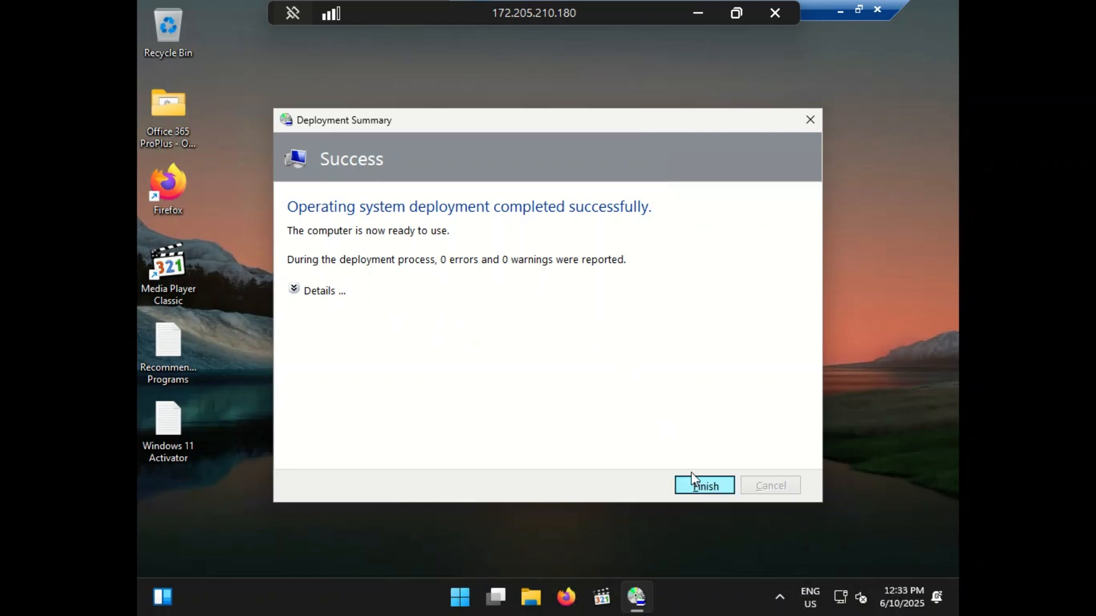
left_click(699, 485)
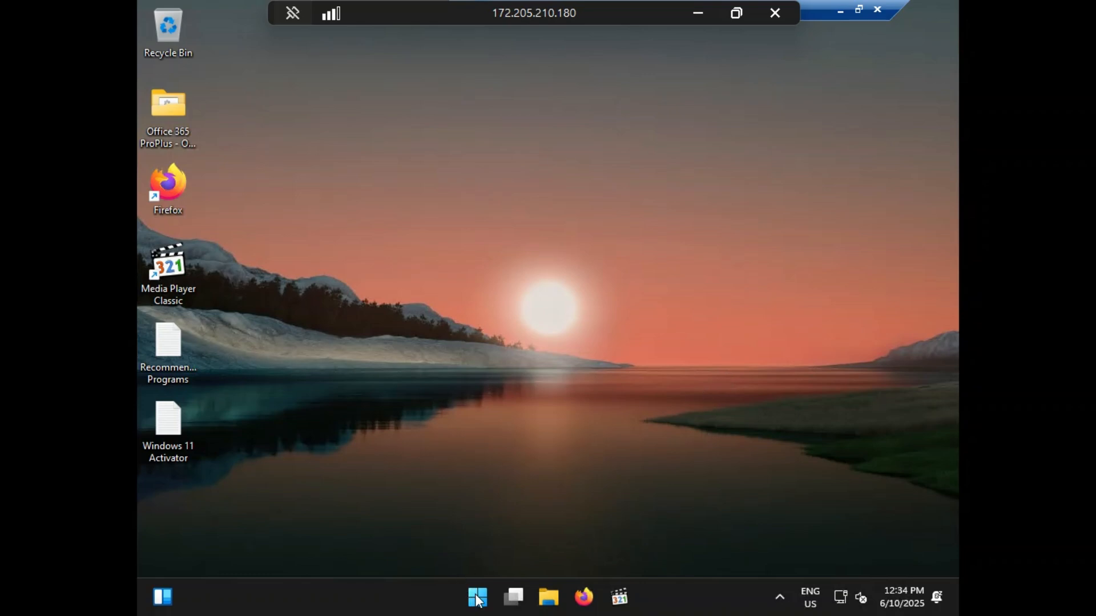
Step: Search Start for 'tf' and launch TF Editor with the TF5 mixer
key("super")
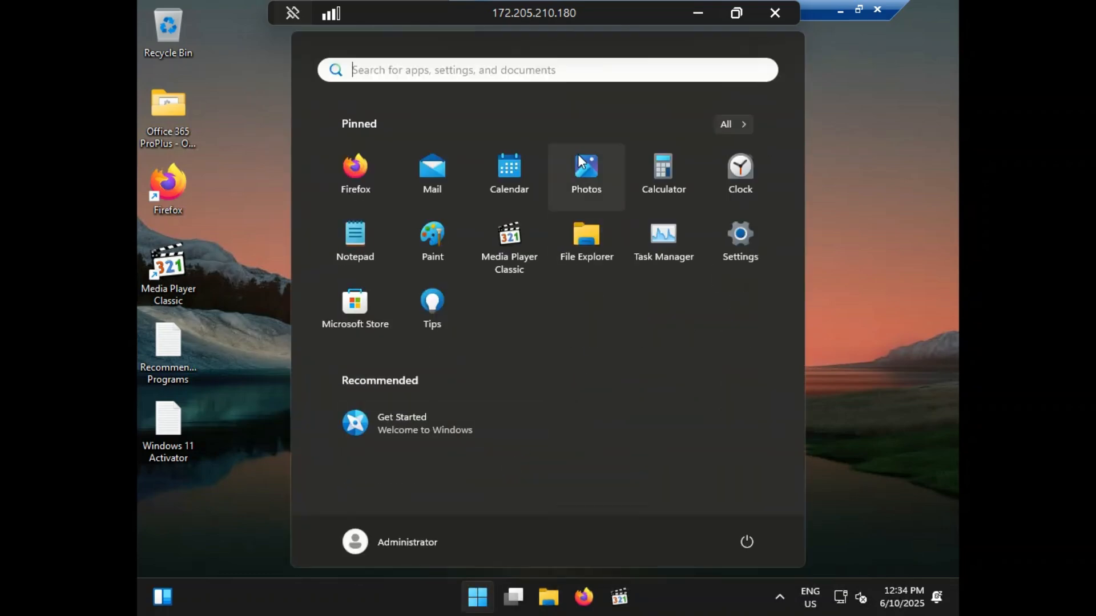
type("tf")
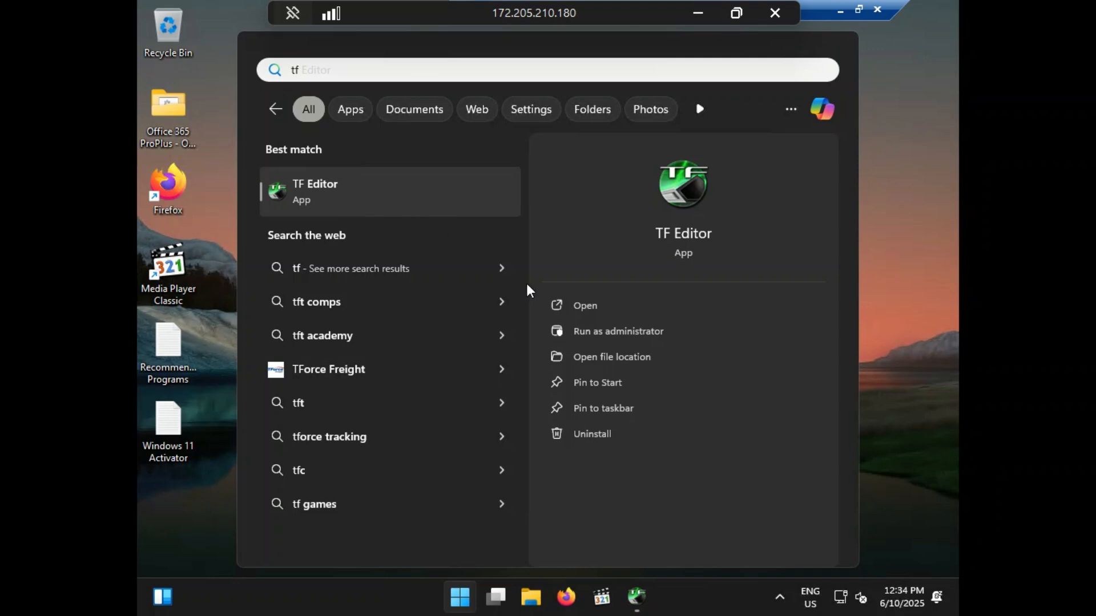
left_click(575, 307)
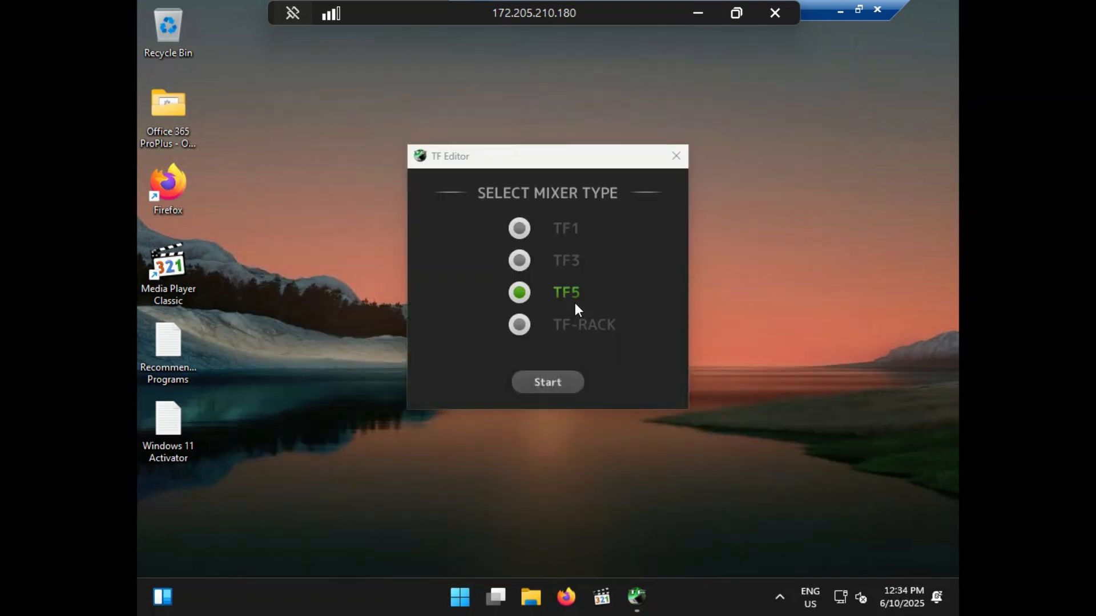
left_click(559, 381)
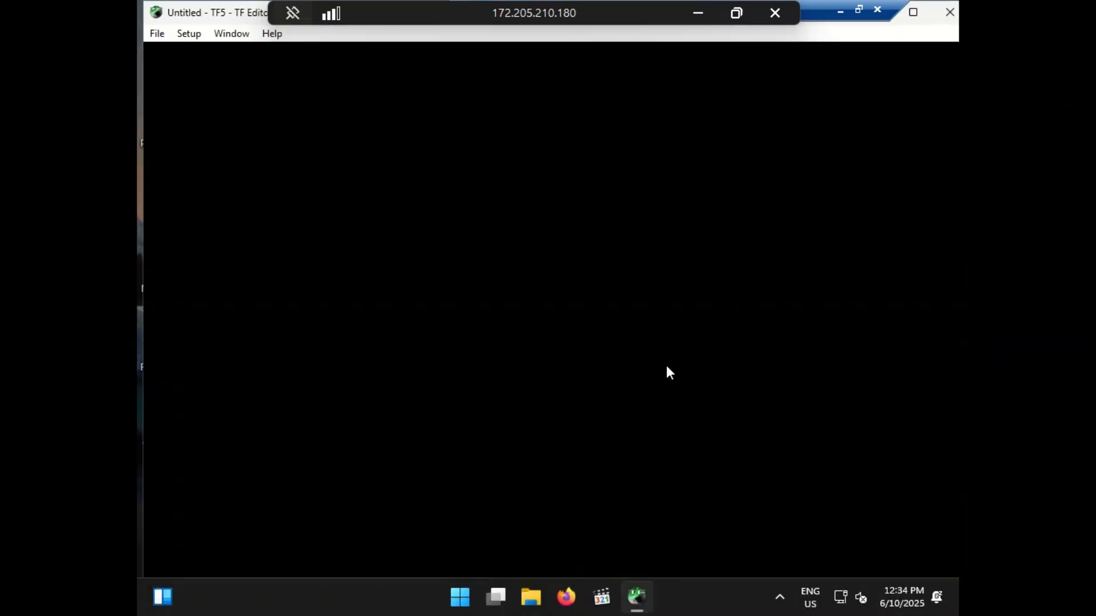